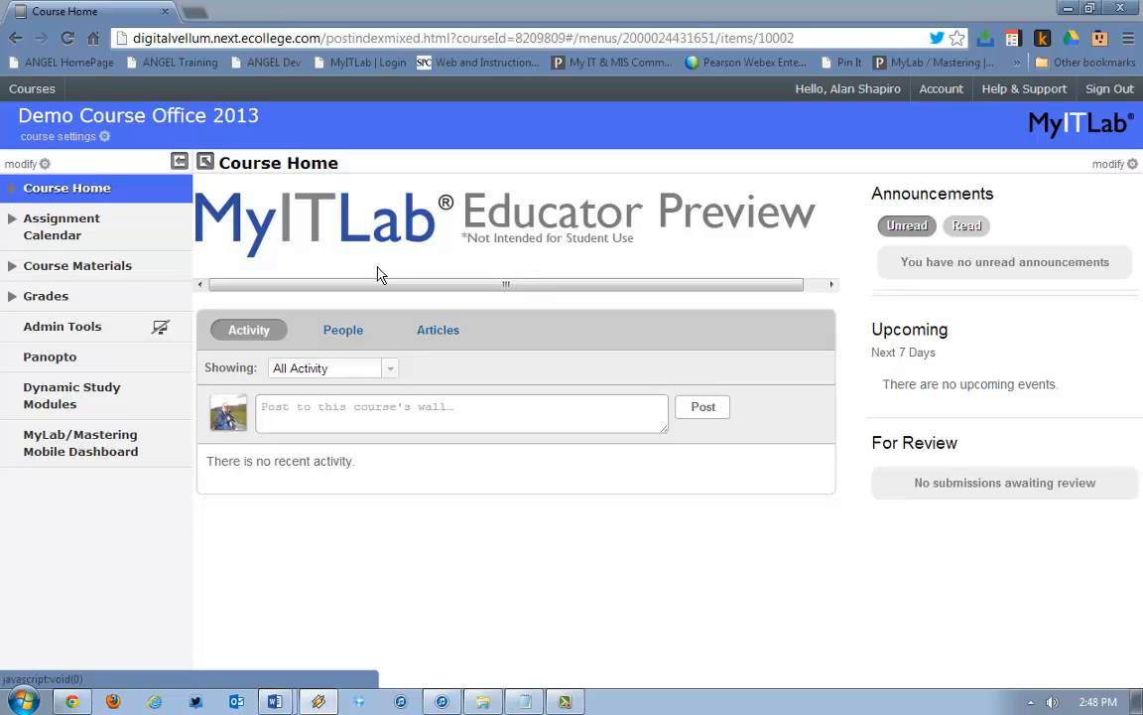
- Open the Project Creation Tool from the Add From Library page of Course Materials and maximize its window
{"action": "left_click", "coordinate": [11, 268]}
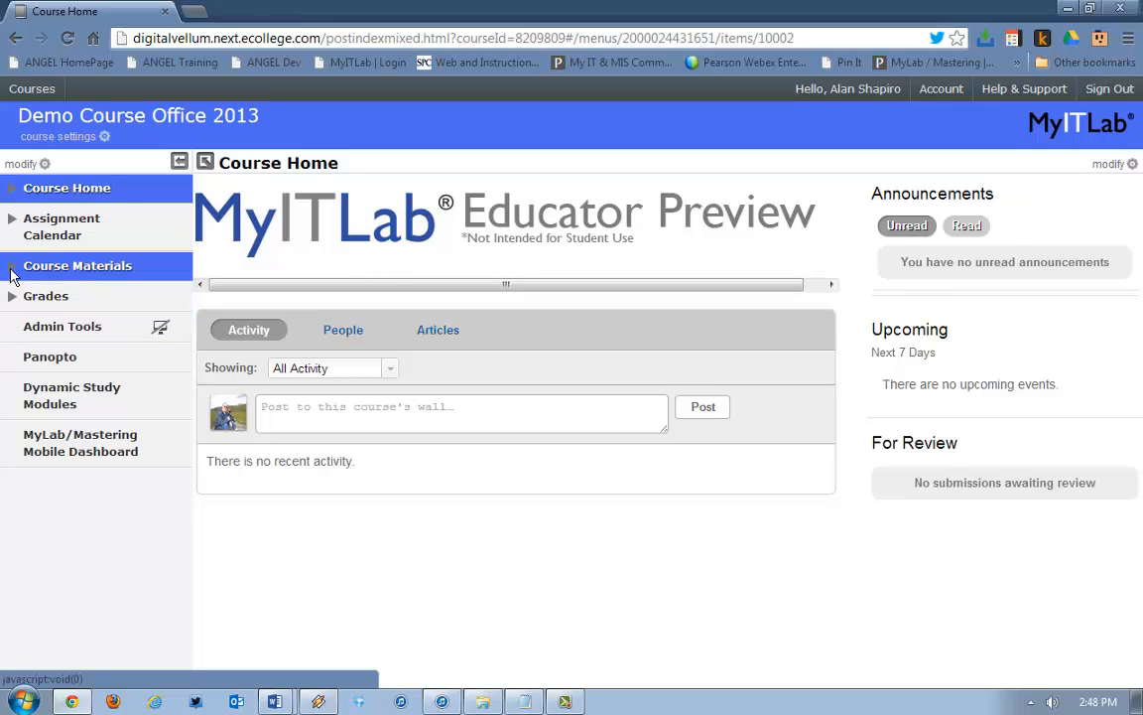
{"action": "left_click", "coordinate": [11, 268]}
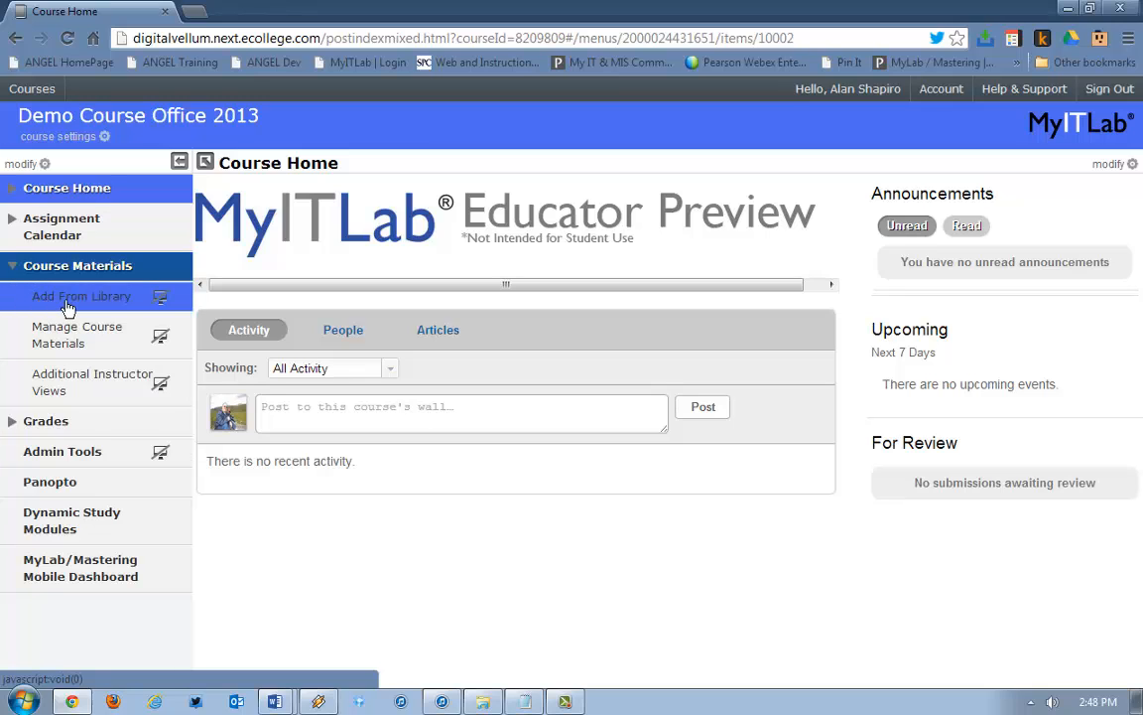
{"action": "left_click", "coordinate": [68, 300]}
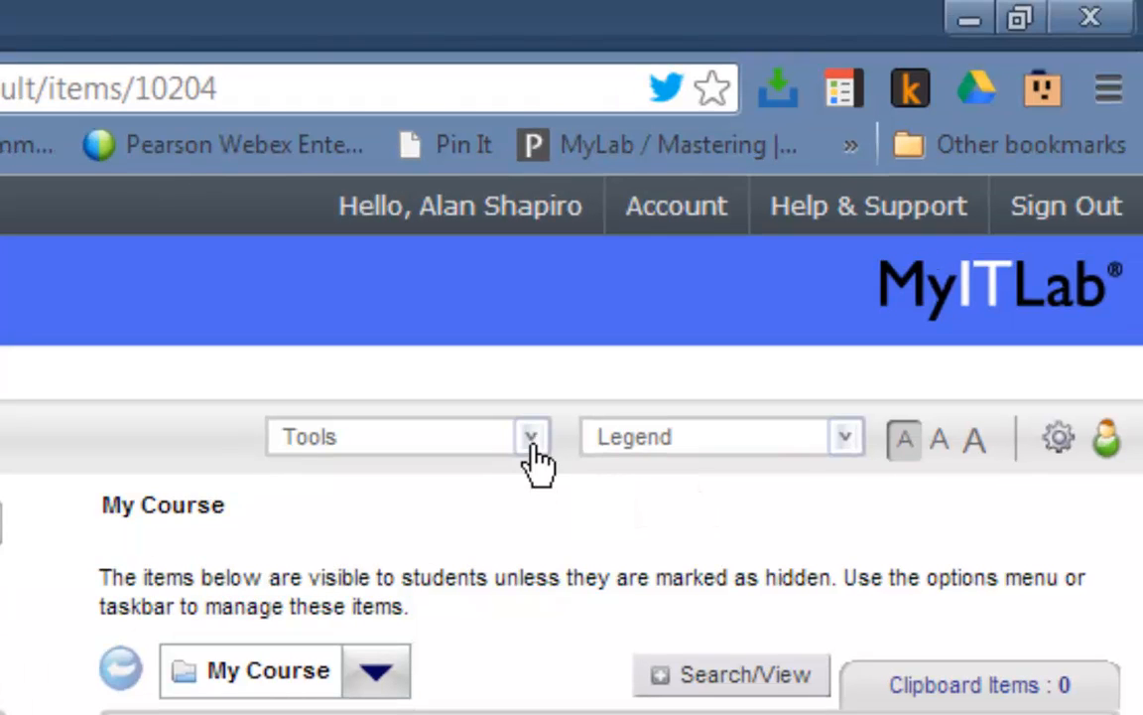
{"action": "left_click", "coordinate": [534, 447]}
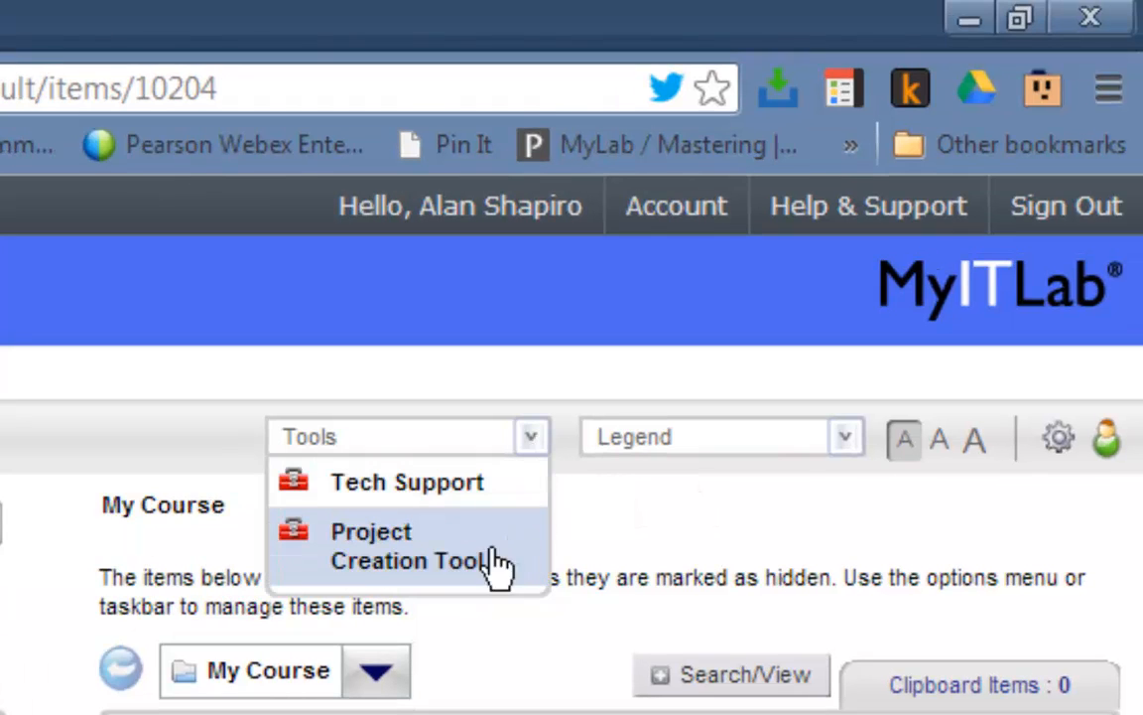
{"action": "left_click", "coordinate": [410, 571]}
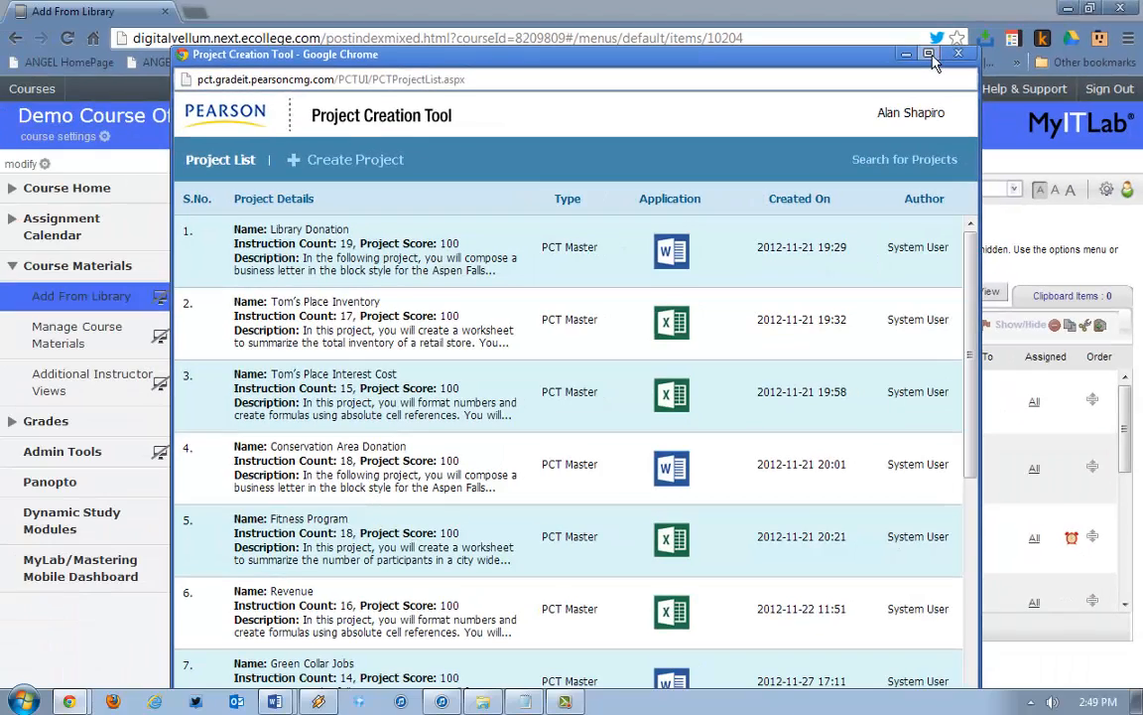
{"action": "left_click", "coordinate": [931, 55]}
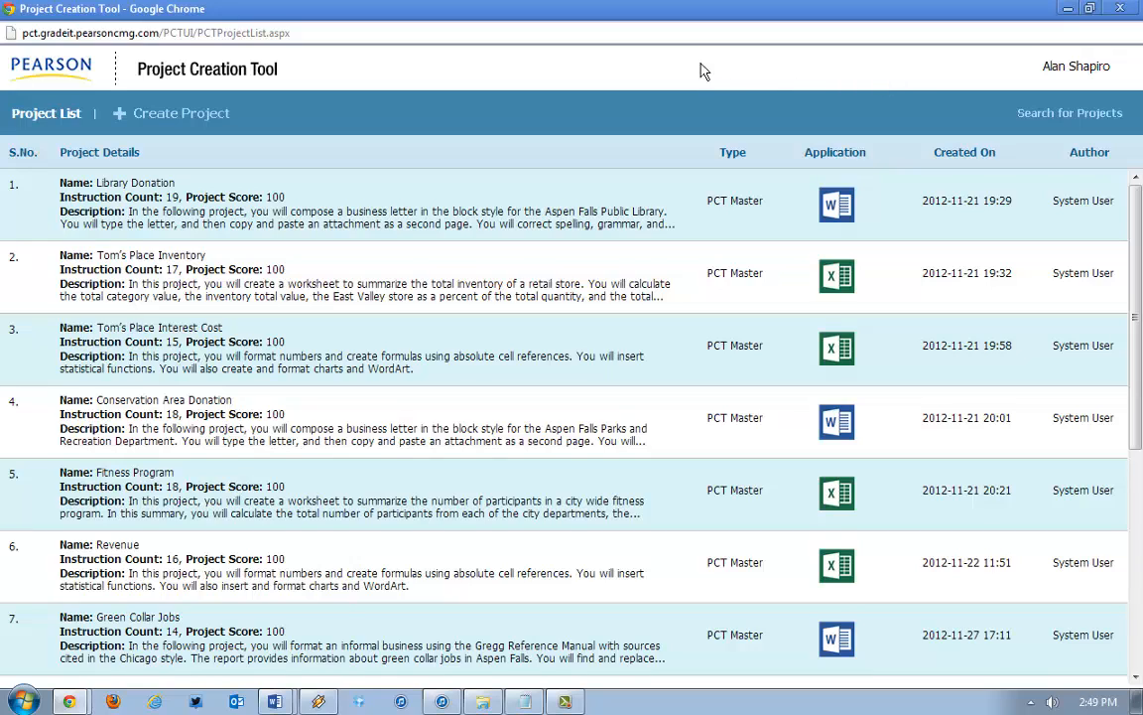
- Create an MSWord 2013 project with both the name and the description "Demo Project 2"
{"action": "left_click", "coordinate": [180, 123]}
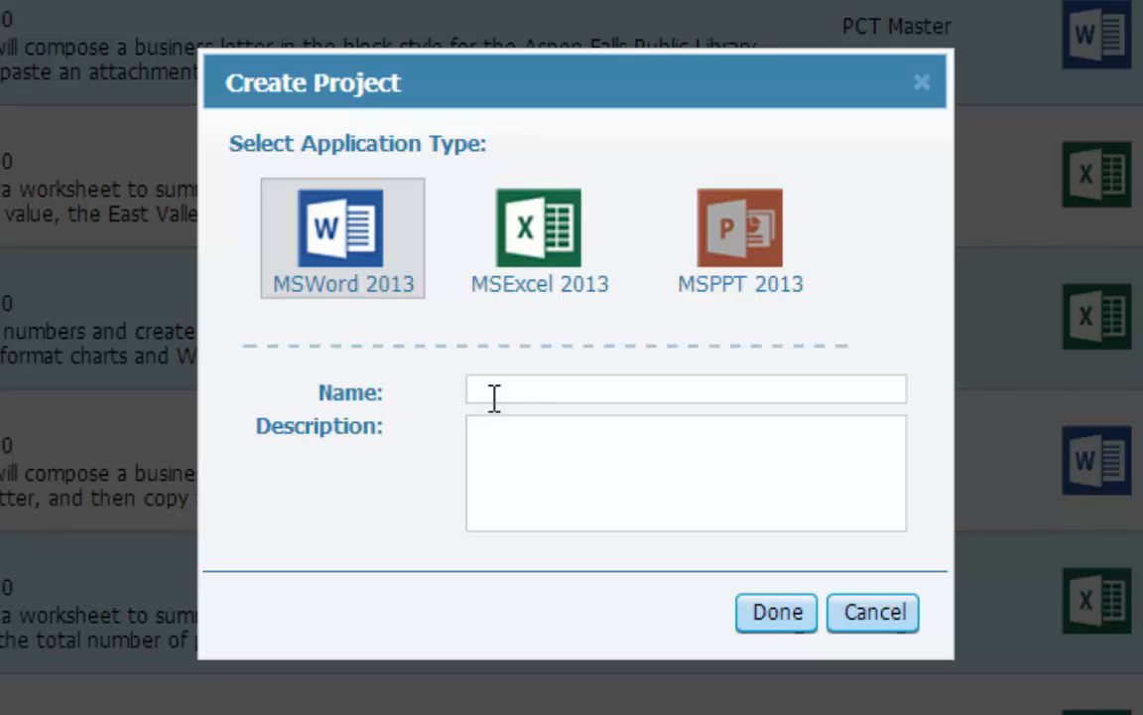
{"action": "type", "text": "Demo Project 2"}
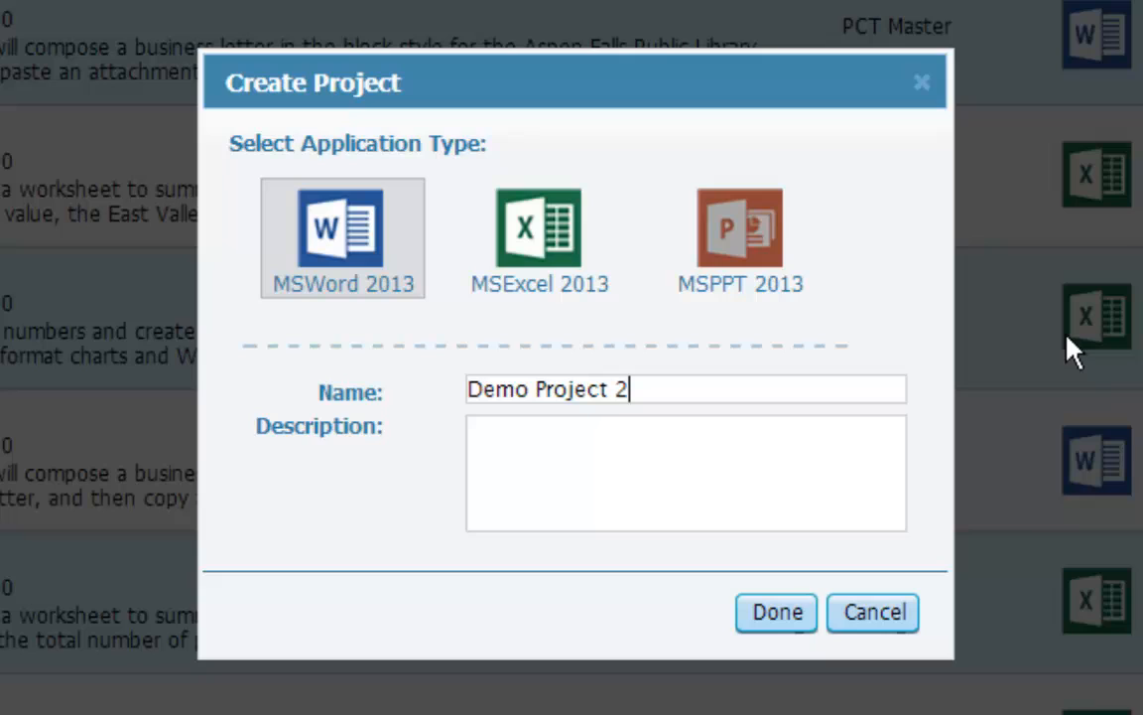
{"action": "left_click", "coordinate": [575, 425]}
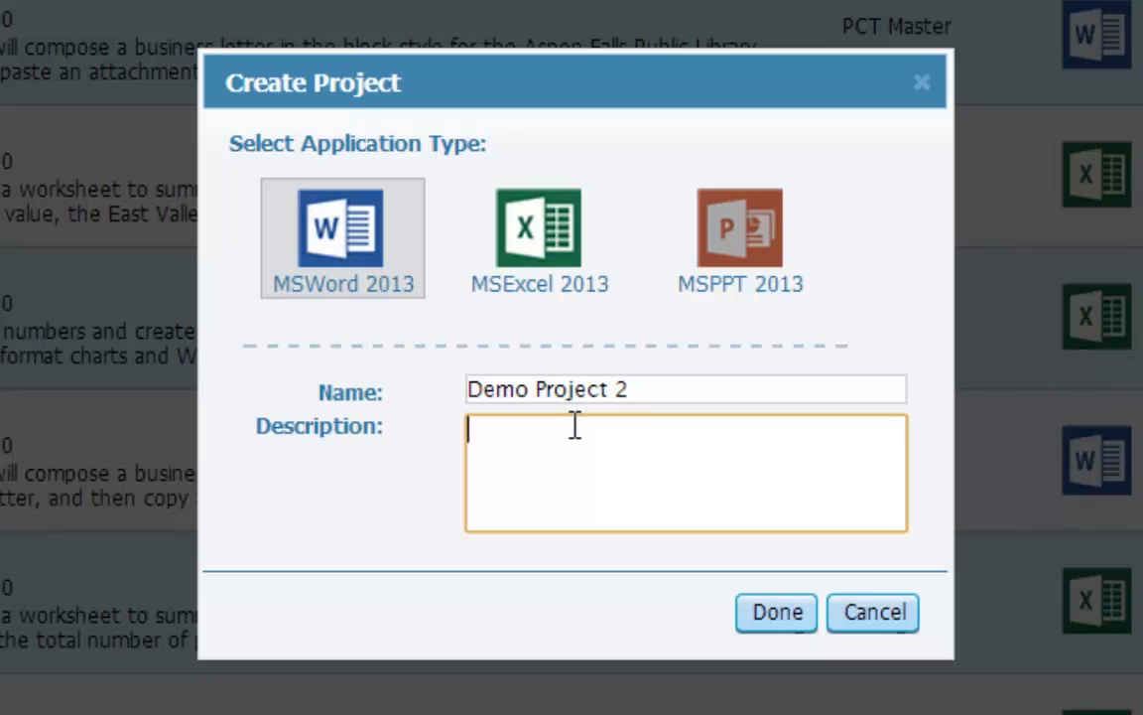
{"action": "type", "text": "Demo Proje"}
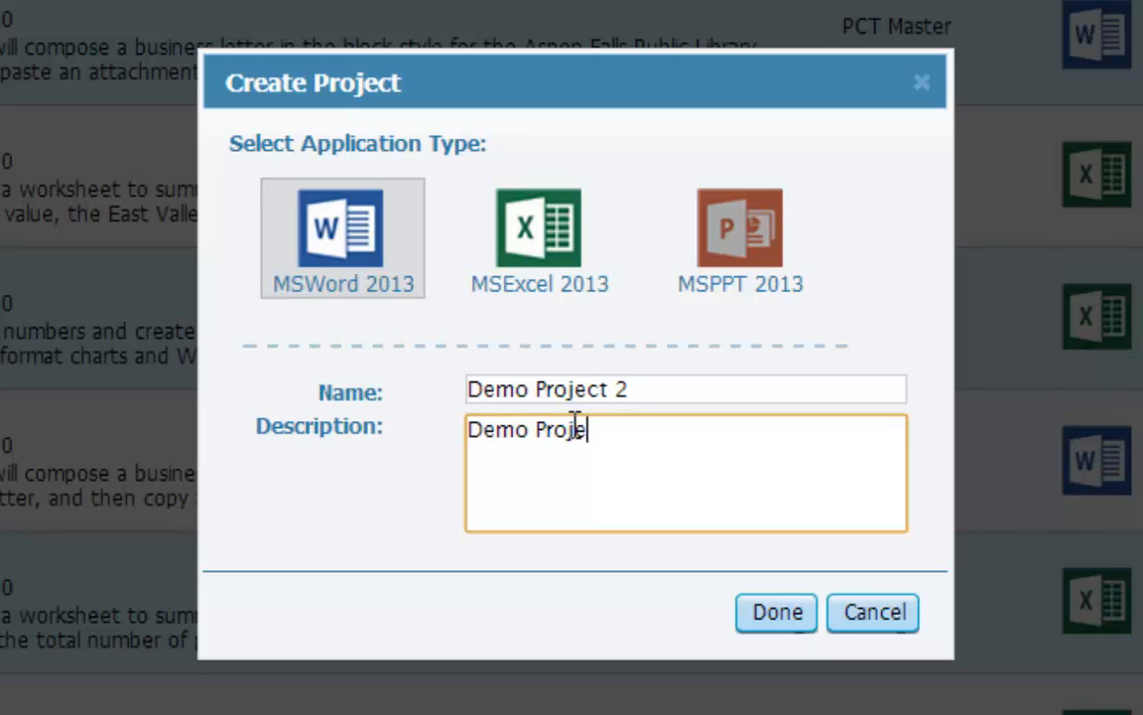
{"action": "type", "text": "ct 2"}
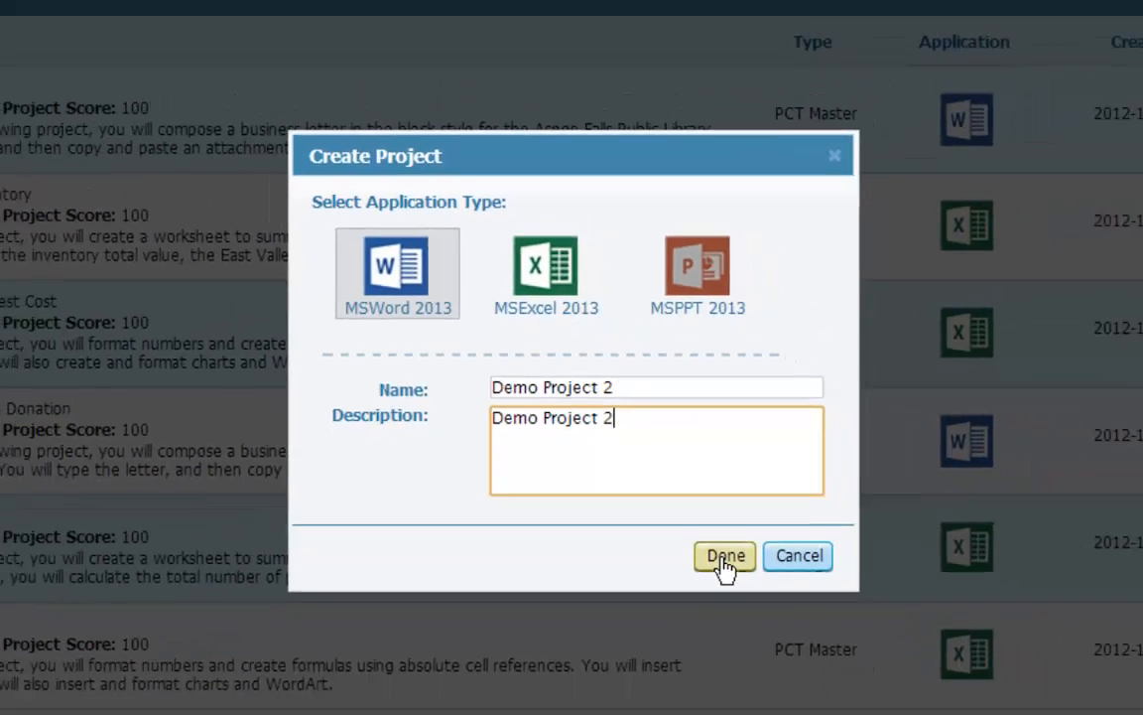
{"action": "left_click", "coordinate": [779, 612]}
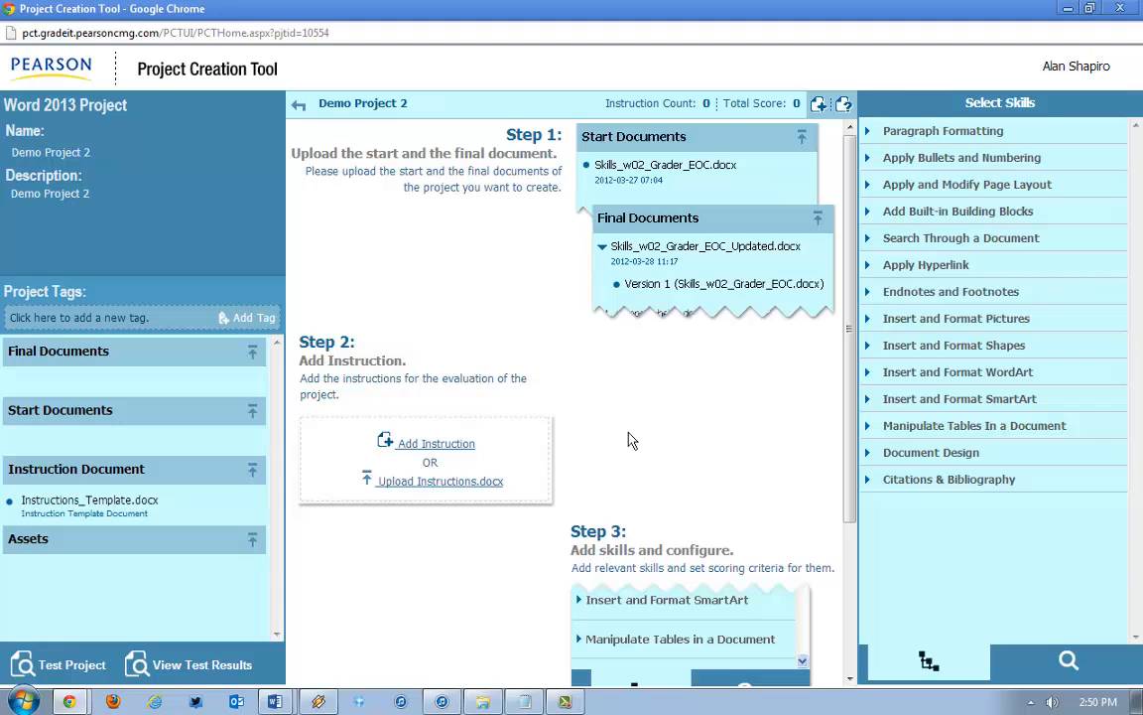
- Compare Simple_Skills_Start.docx and Simple_Skills_Final.docx side by side in Word, and minimize both documents
{"action": "left_click", "coordinate": [275, 700]}
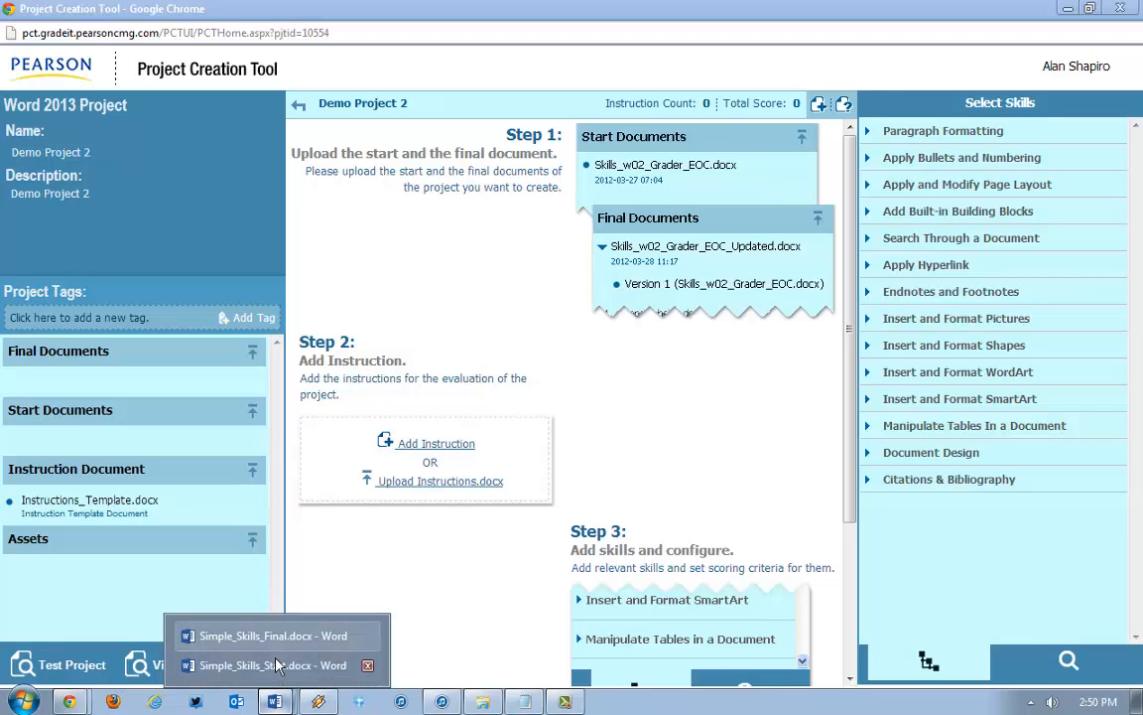
{"action": "left_click", "coordinate": [276, 667]}
{"action": "mouse_move", "coordinate": [276, 703]}
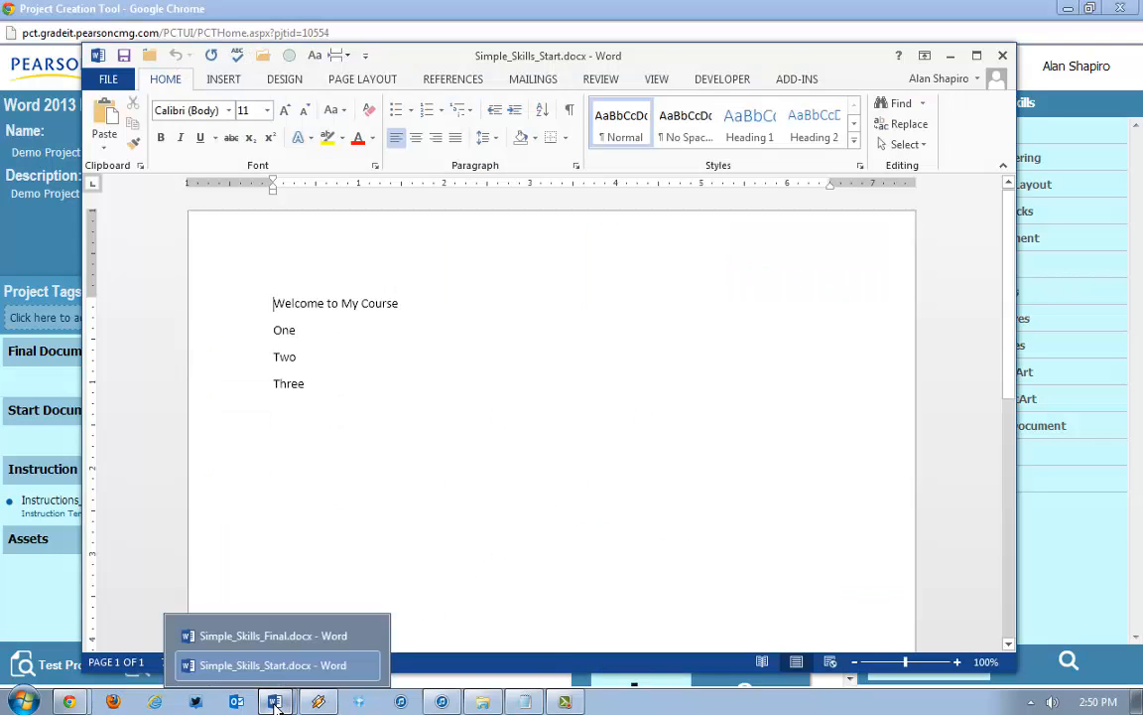
{"action": "left_click", "coordinate": [278, 640]}
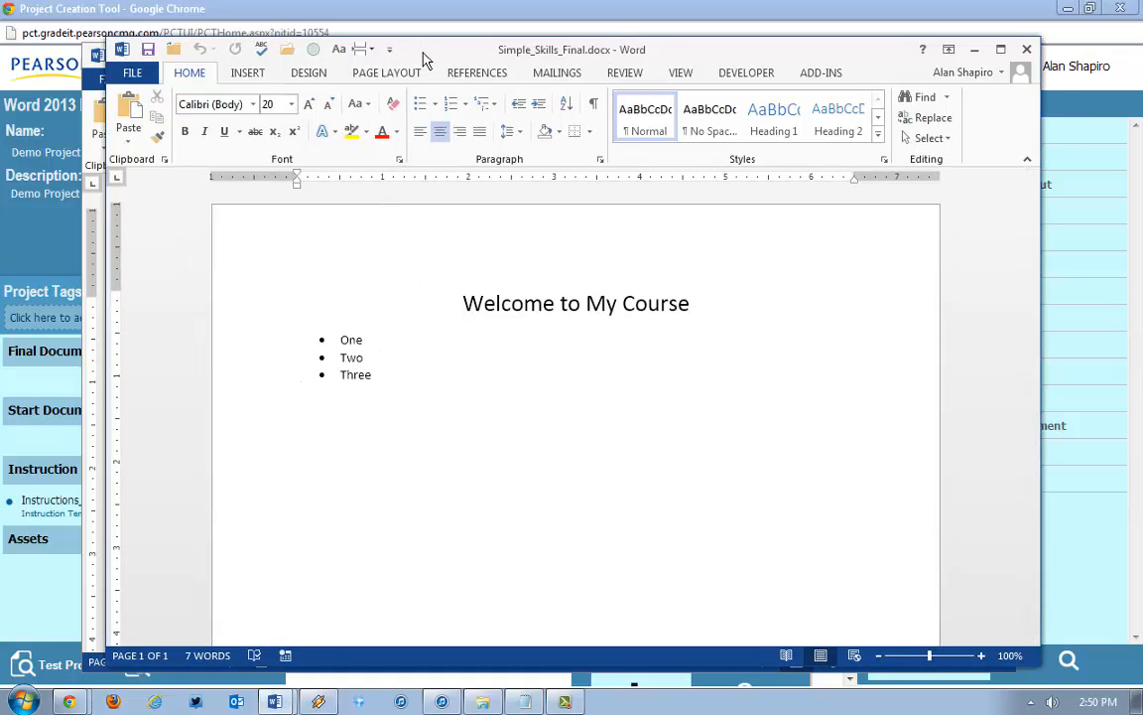
{"action": "left_click_drag", "start_coordinate": [423, 52], "coordinate": [474, 56]}
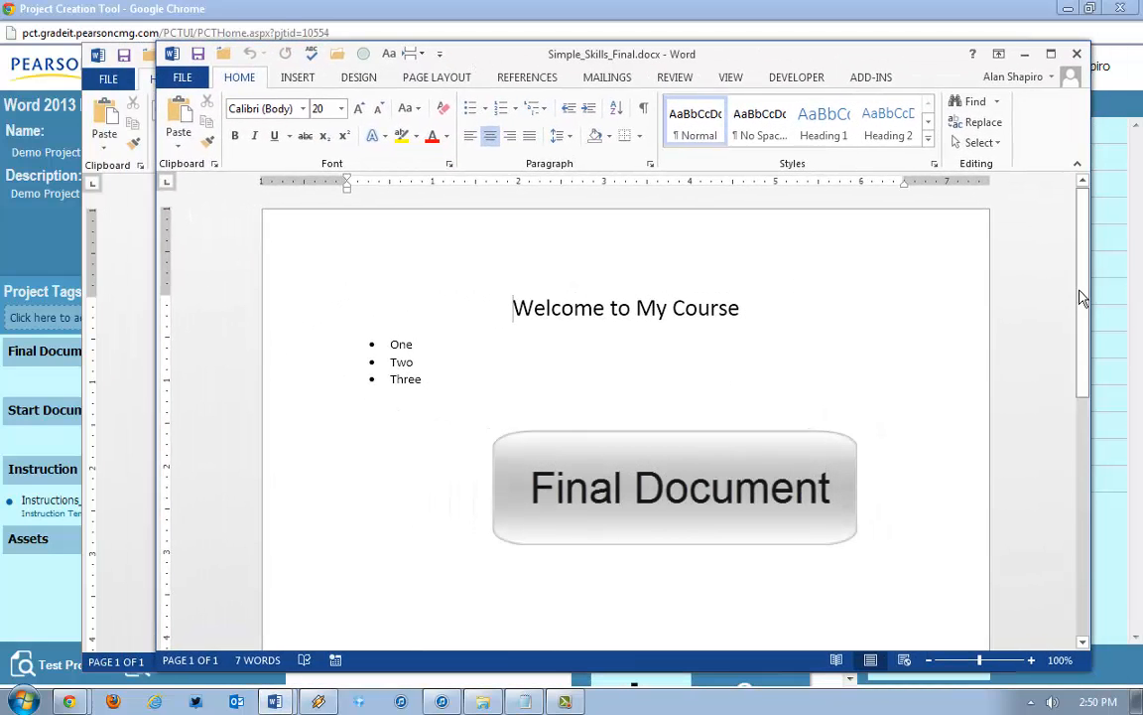
{"action": "left_click_drag", "start_coordinate": [1091, 289], "coordinate": [870, 289]}
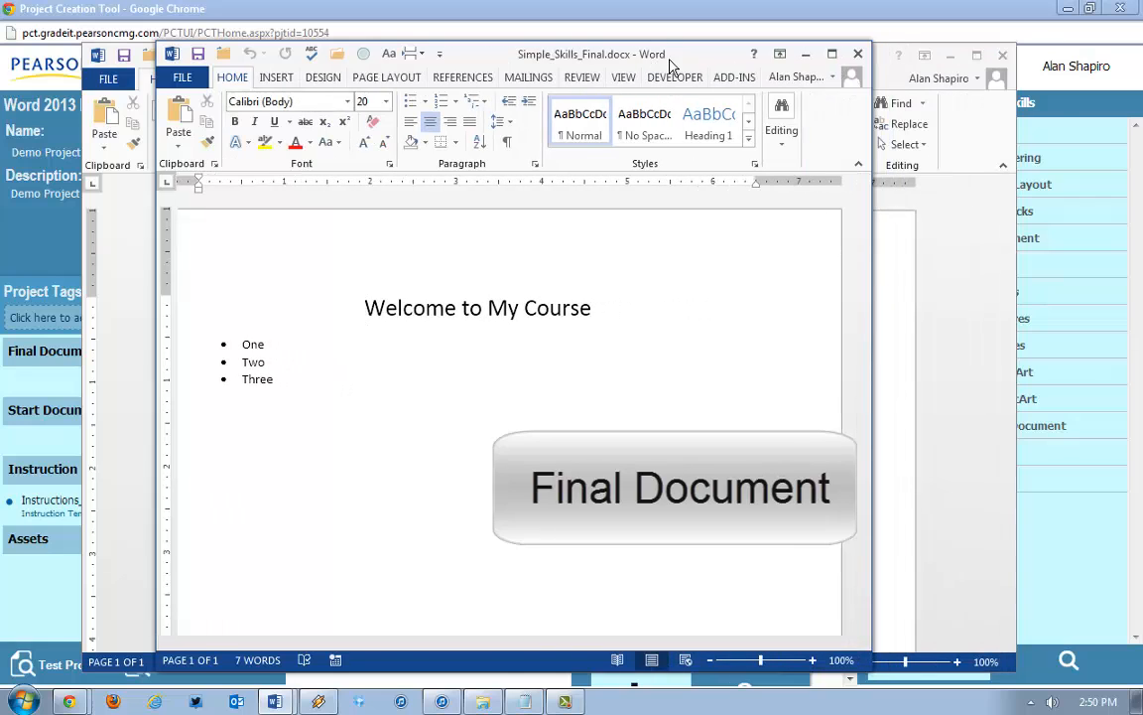
{"action": "key", "text": "super+Right"}
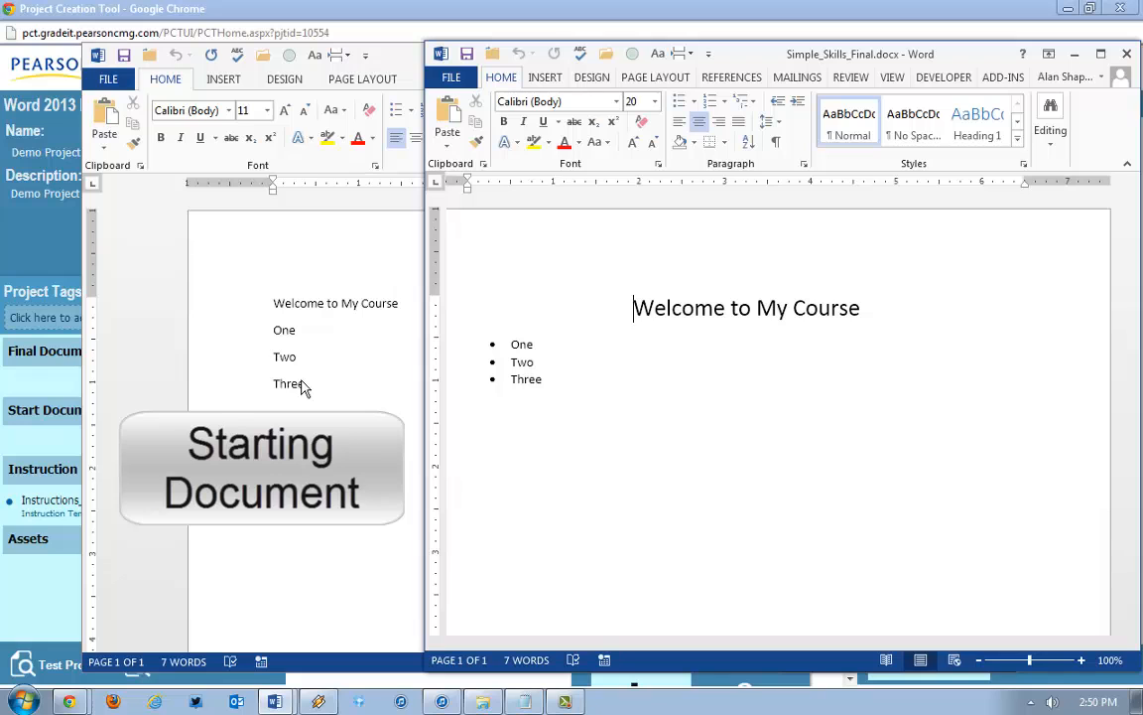
{"action": "left_click", "coordinate": [1080, 58]}
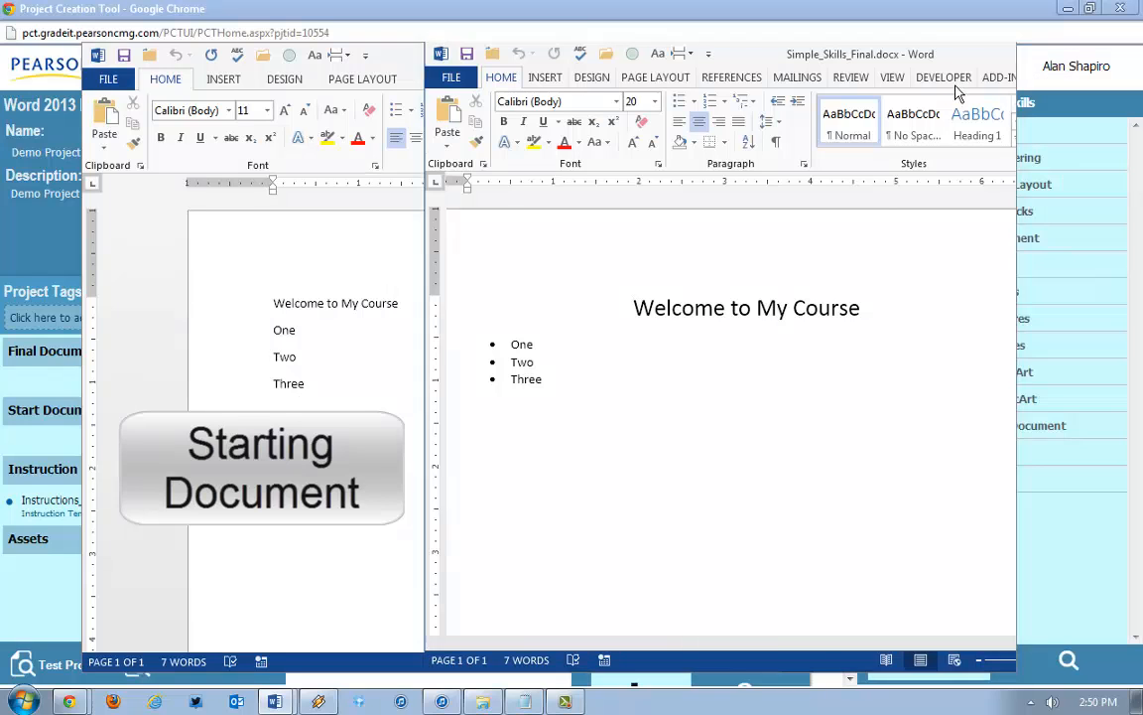
{"action": "left_click", "coordinate": [949, 56]}
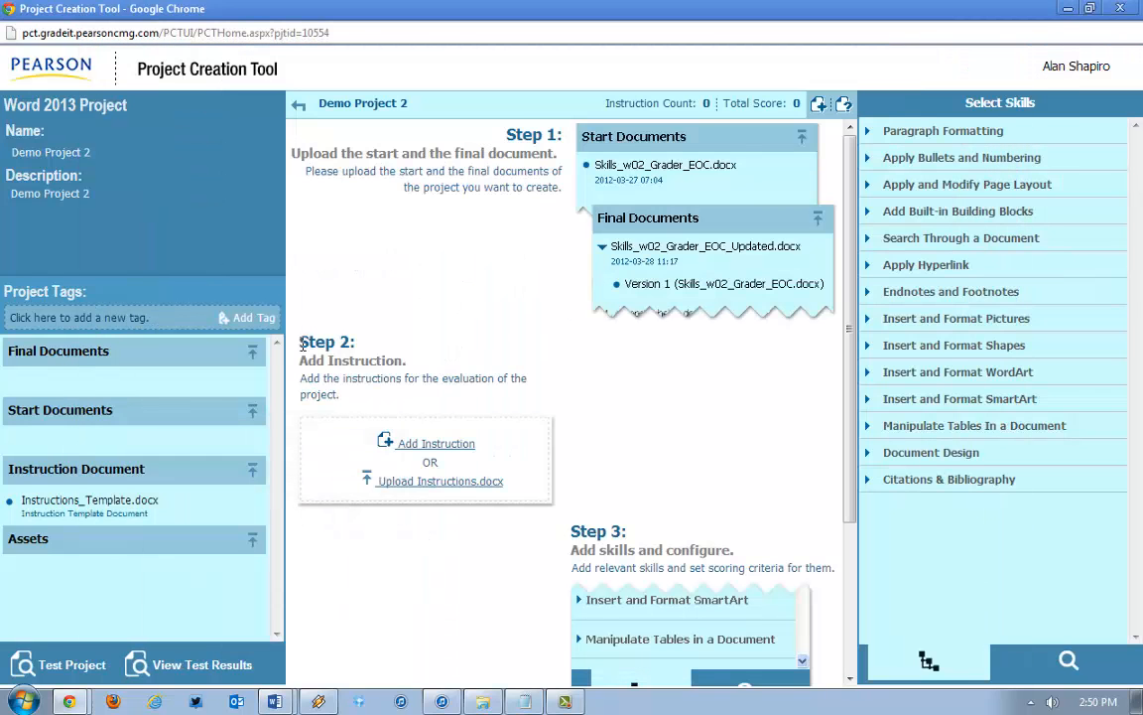
- Upload Simple_Skills_Final.docx as the project's final document
{"action": "left_click", "coordinate": [253, 353]}
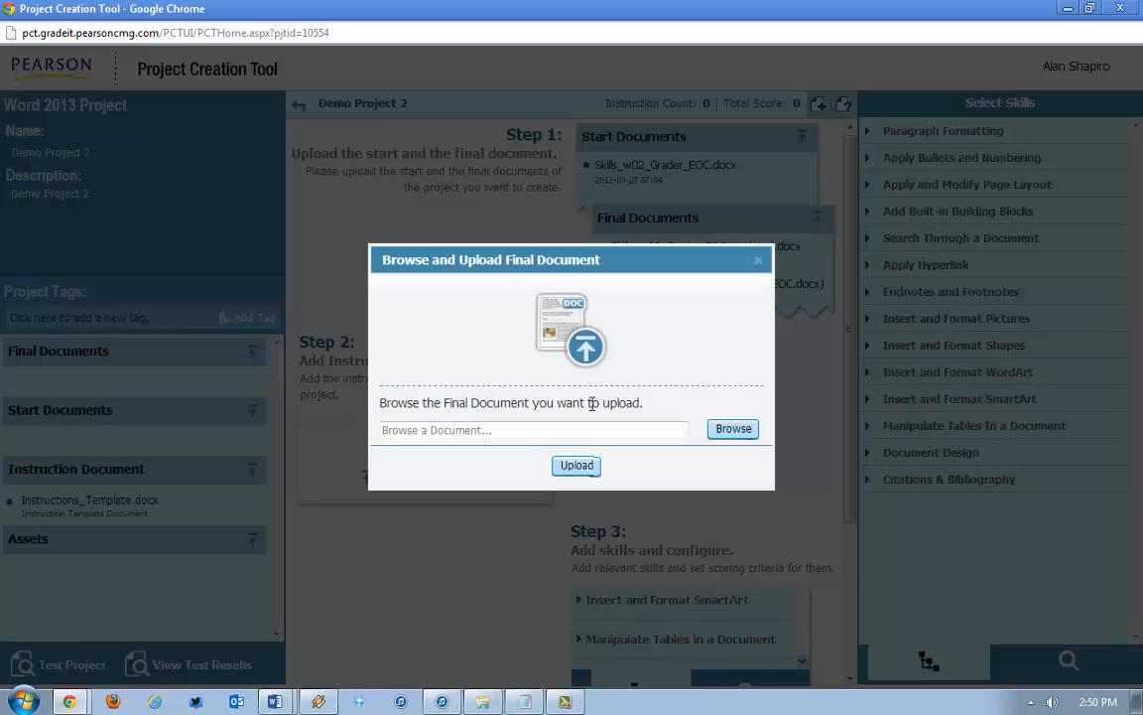
{"action": "left_click", "coordinate": [734, 430]}
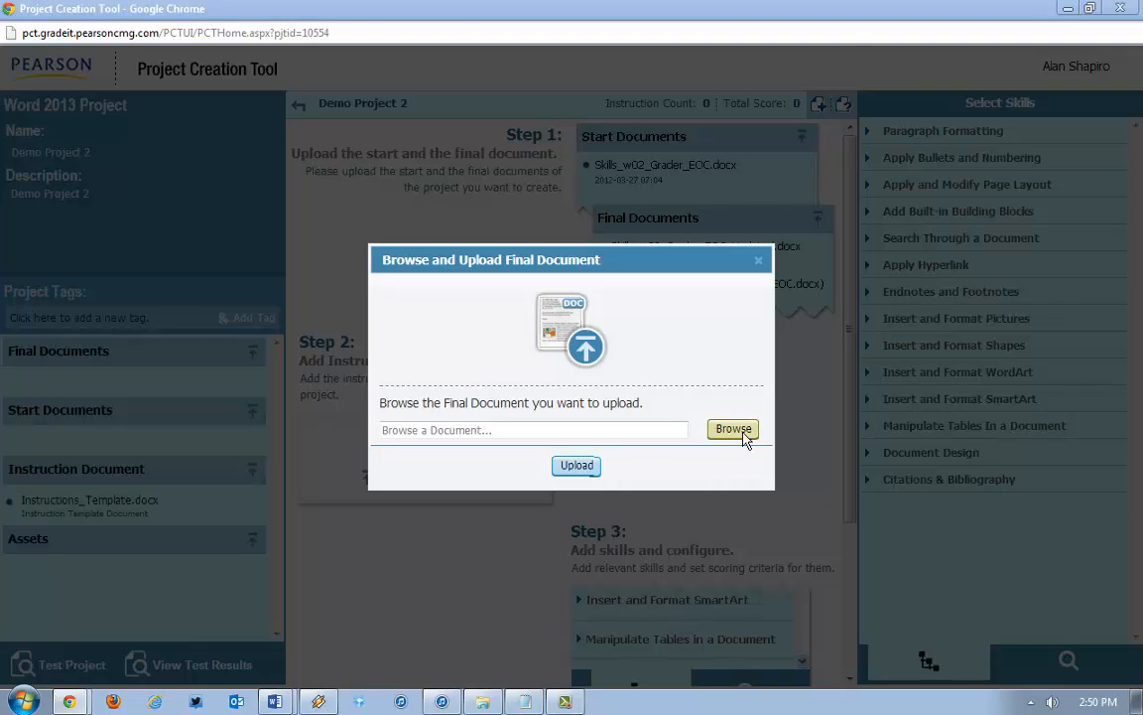
{"action": "double_click", "coordinate": [471, 170]}
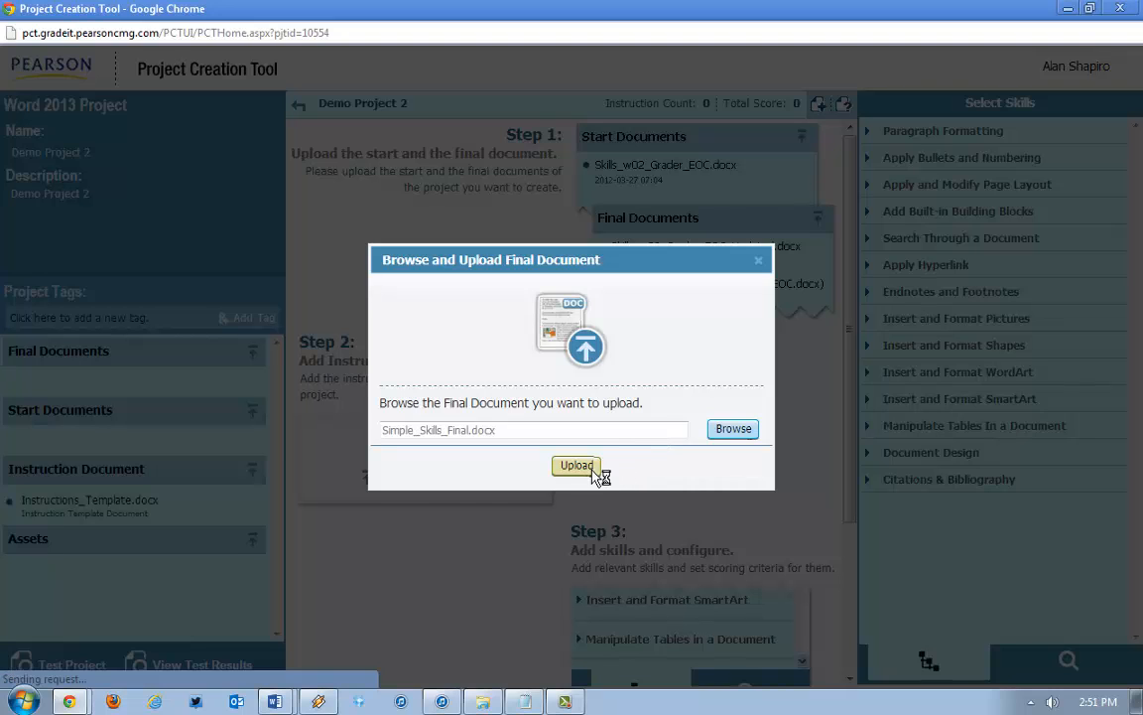
{"action": "left_click", "coordinate": [585, 466]}
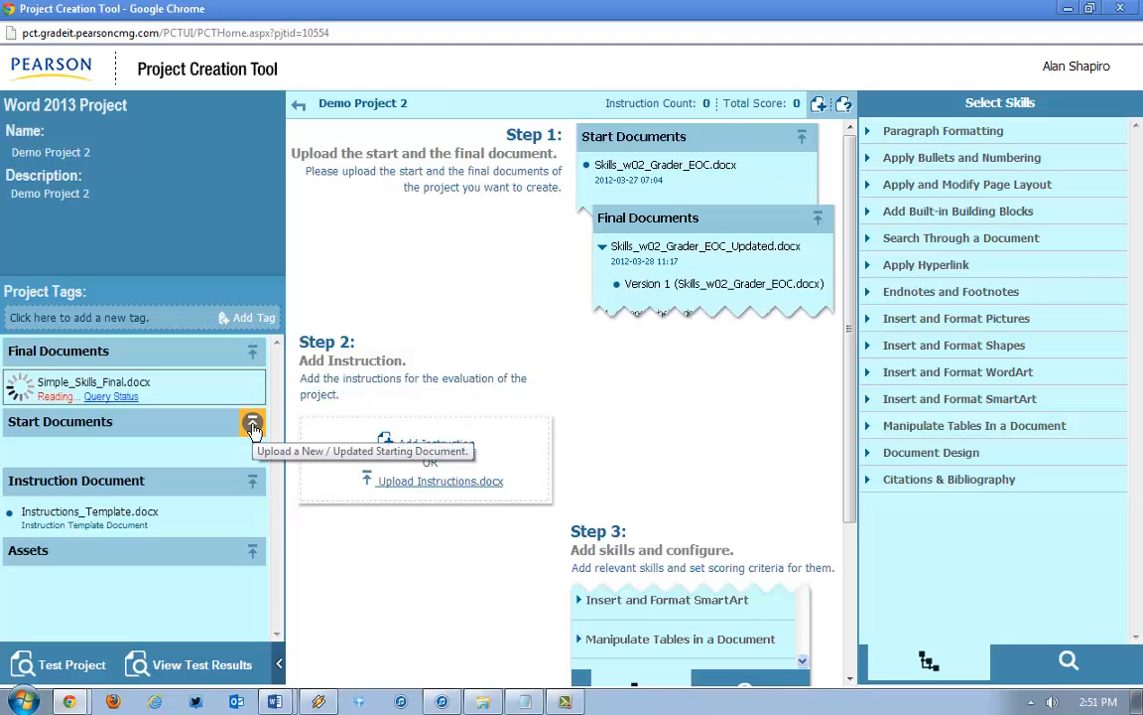
- Upload Simple_Skills_Start.docx as the project's start document
{"action": "left_click", "coordinate": [253, 426]}
{"action": "left_click", "coordinate": [732, 429]}
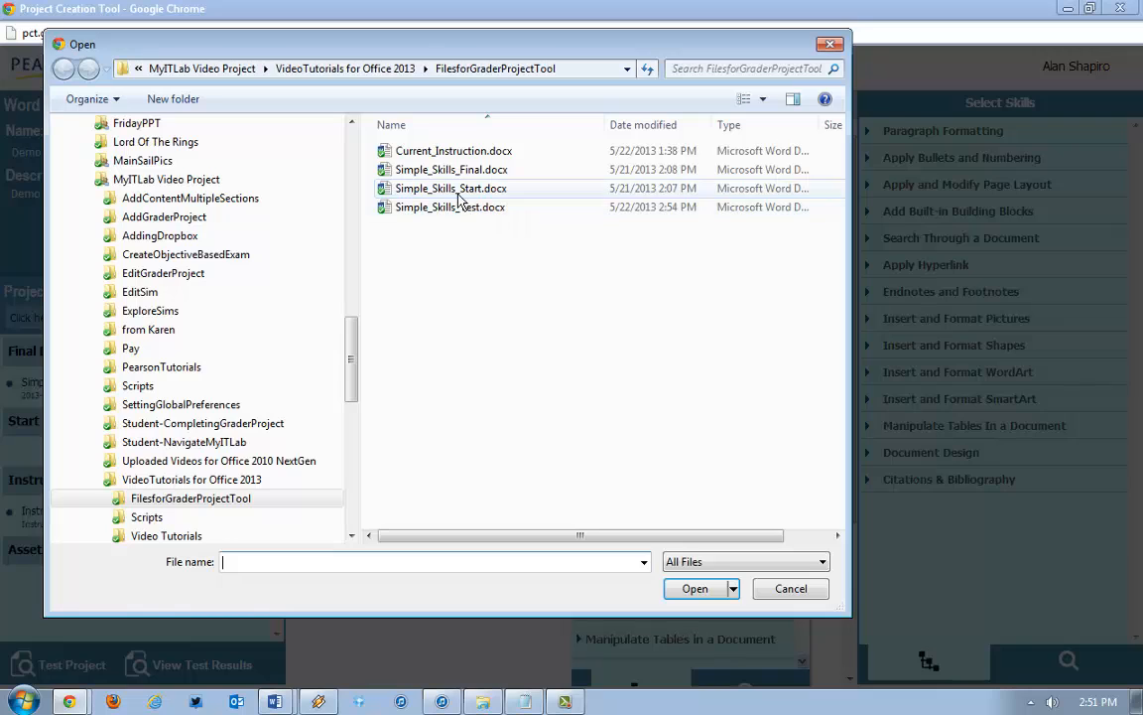
{"action": "double_click", "coordinate": [452, 189]}
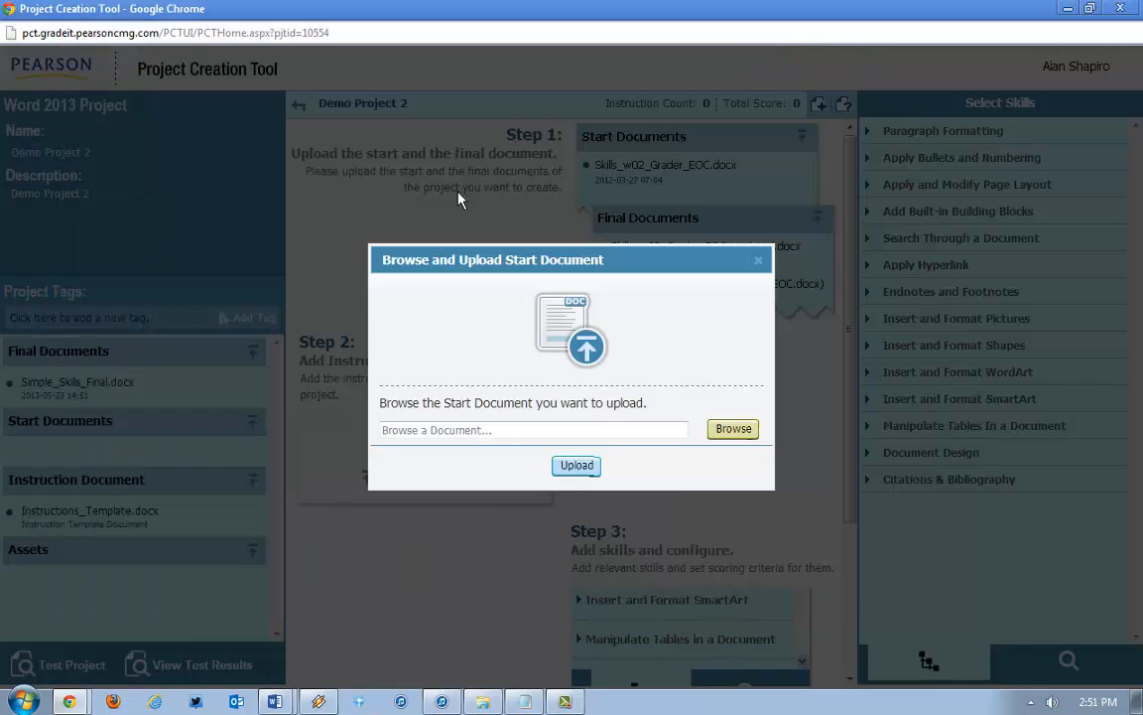
{"action": "left_click", "coordinate": [567, 462]}
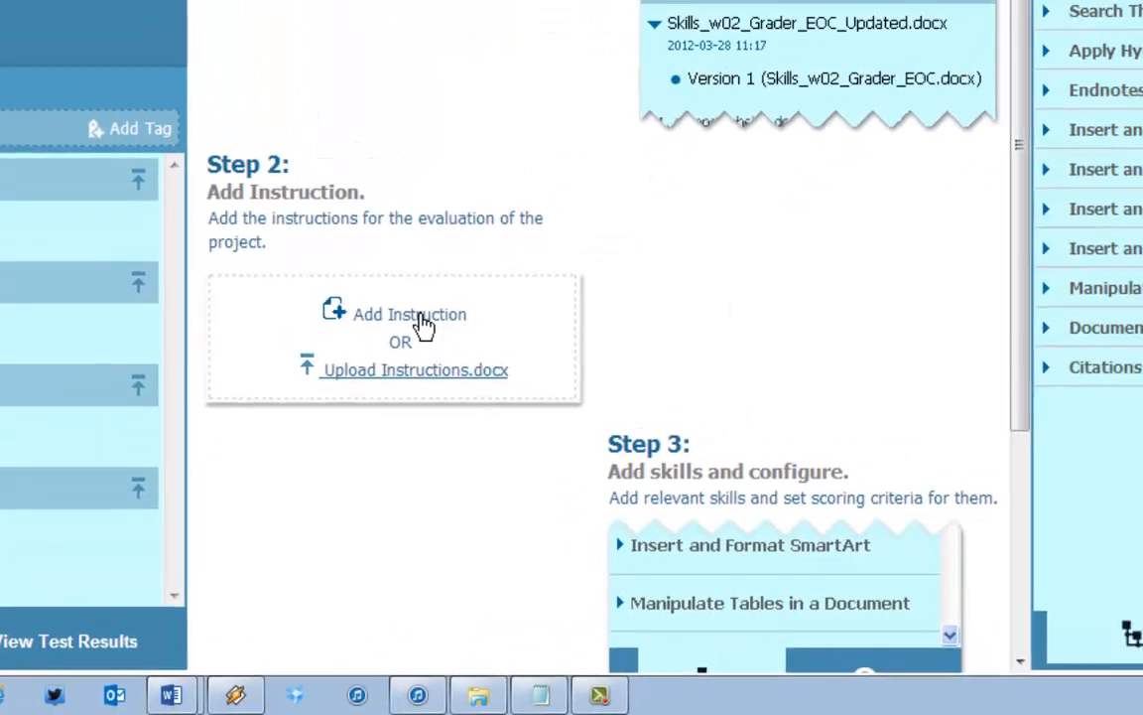
- Add and save the first instruction, "Open up Simple_Skills_Start.docx file."
{"action": "left_click", "coordinate": [465, 283]}
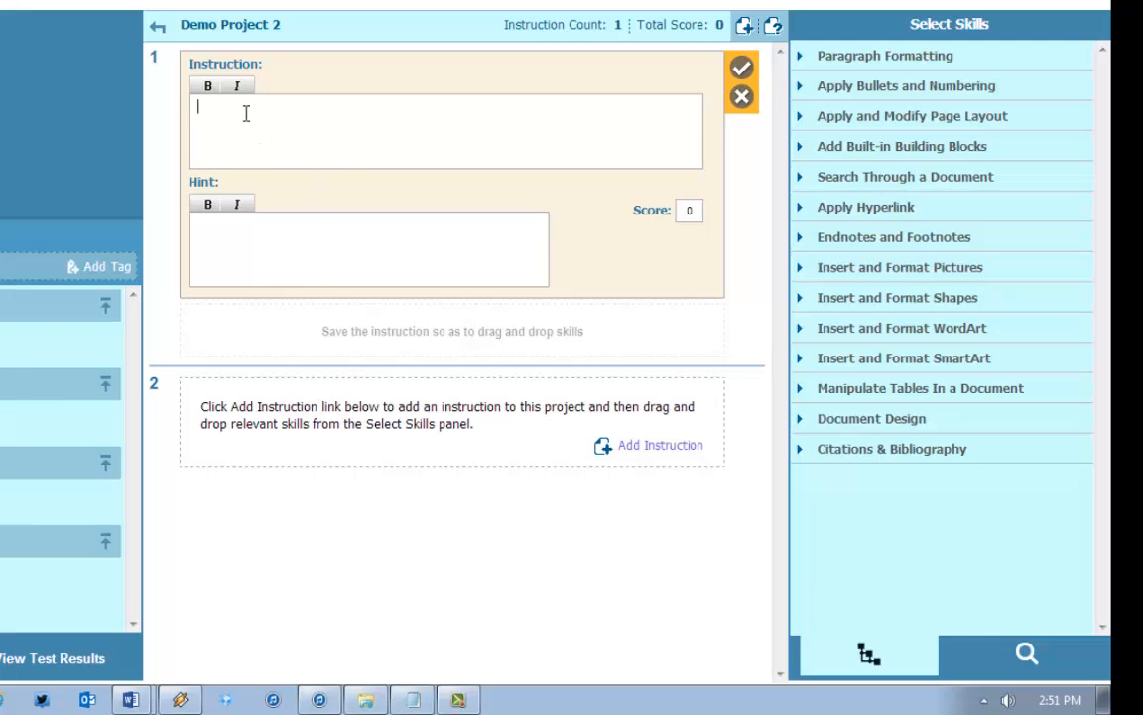
{"action": "type", "text": "Open up Simple_Skills_Start.docx file."}
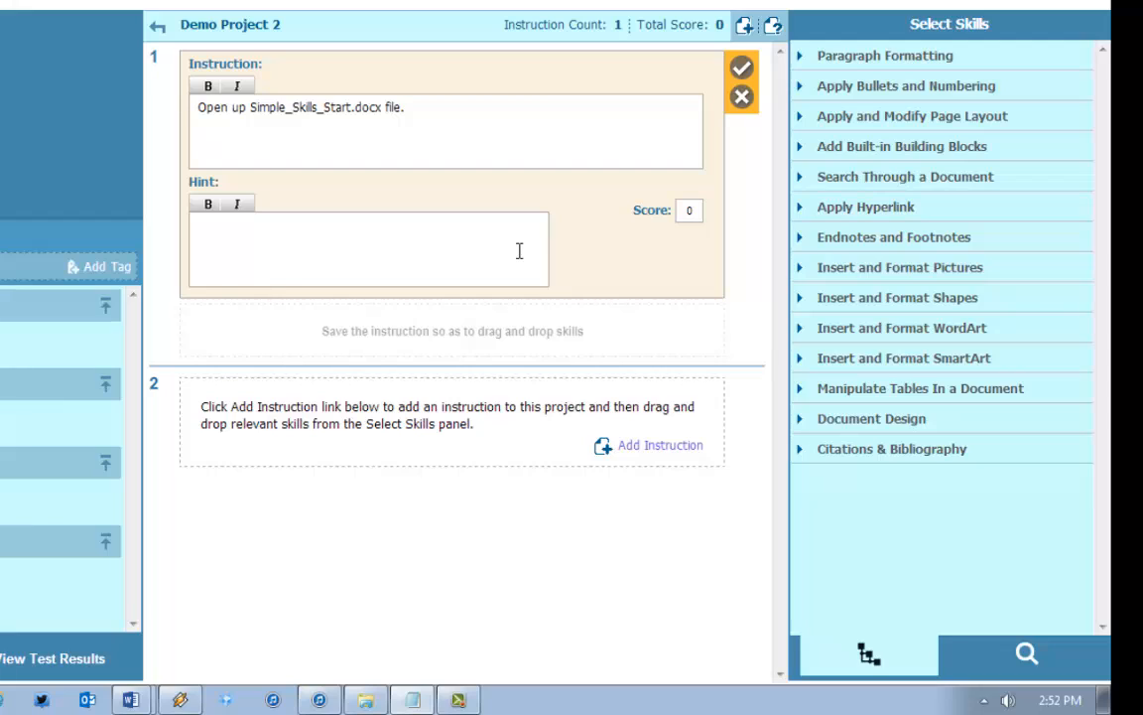
{"action": "left_click", "coordinate": [742, 71]}
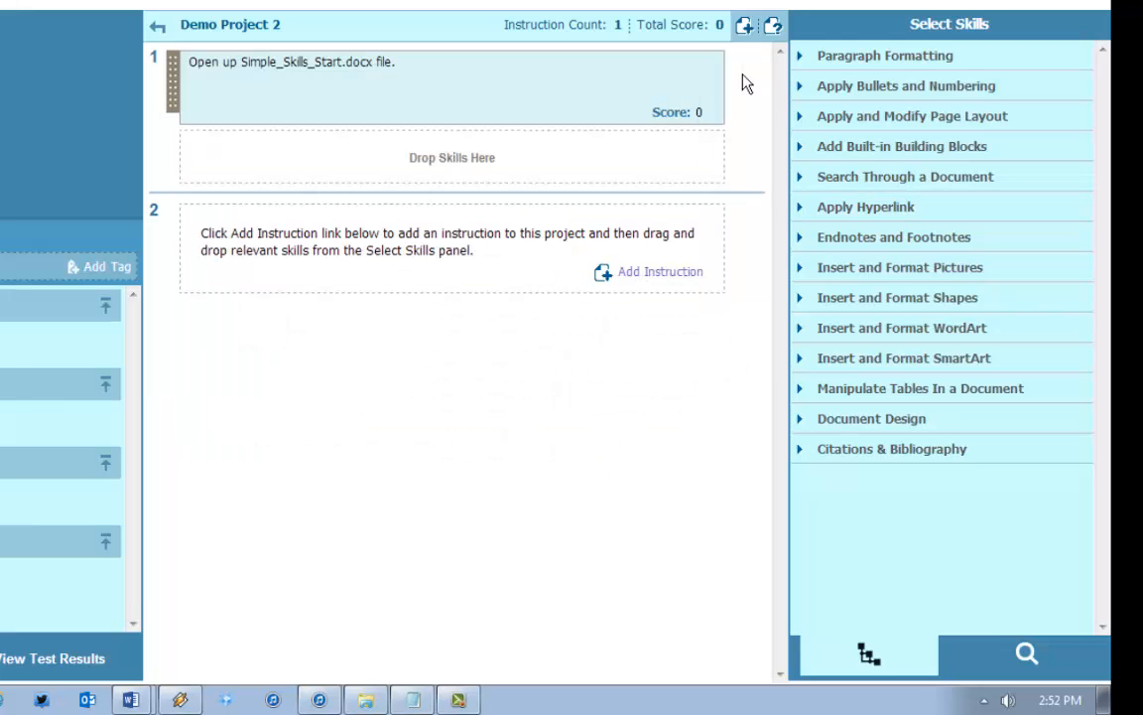
- Add and save a second instruction, "Center the line starting with Welcome.", with a score of 3
{"action": "left_click", "coordinate": [685, 279]}
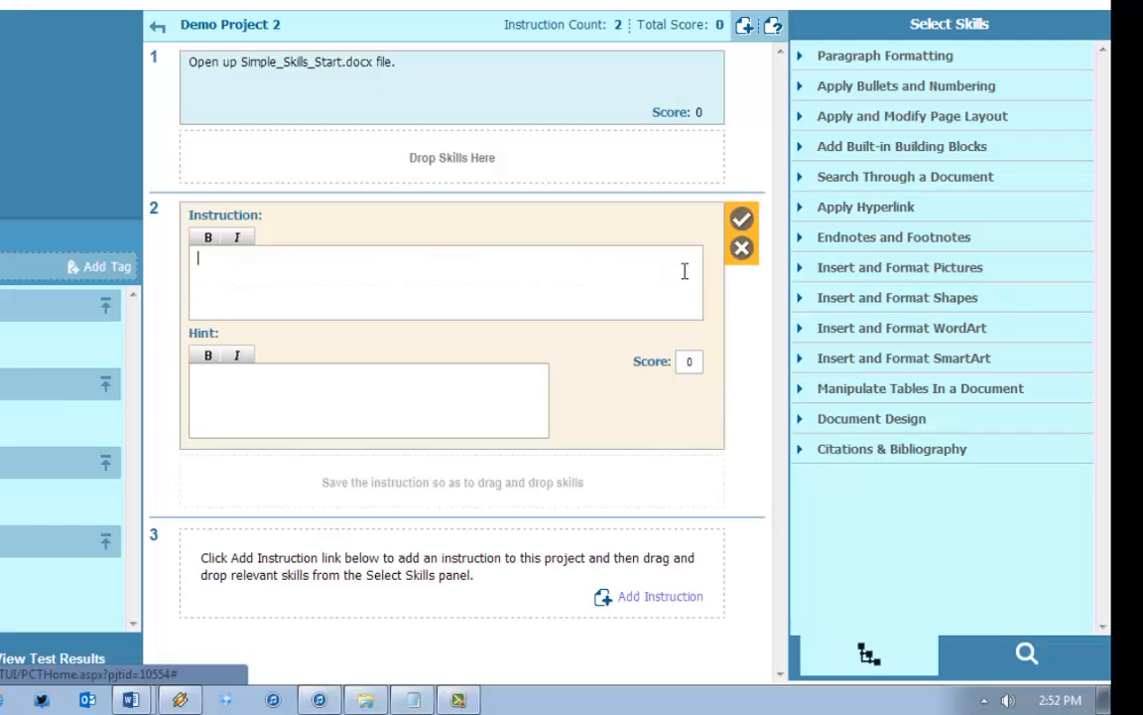
{"action": "type", "text": "Center the line starting with Welcome."}
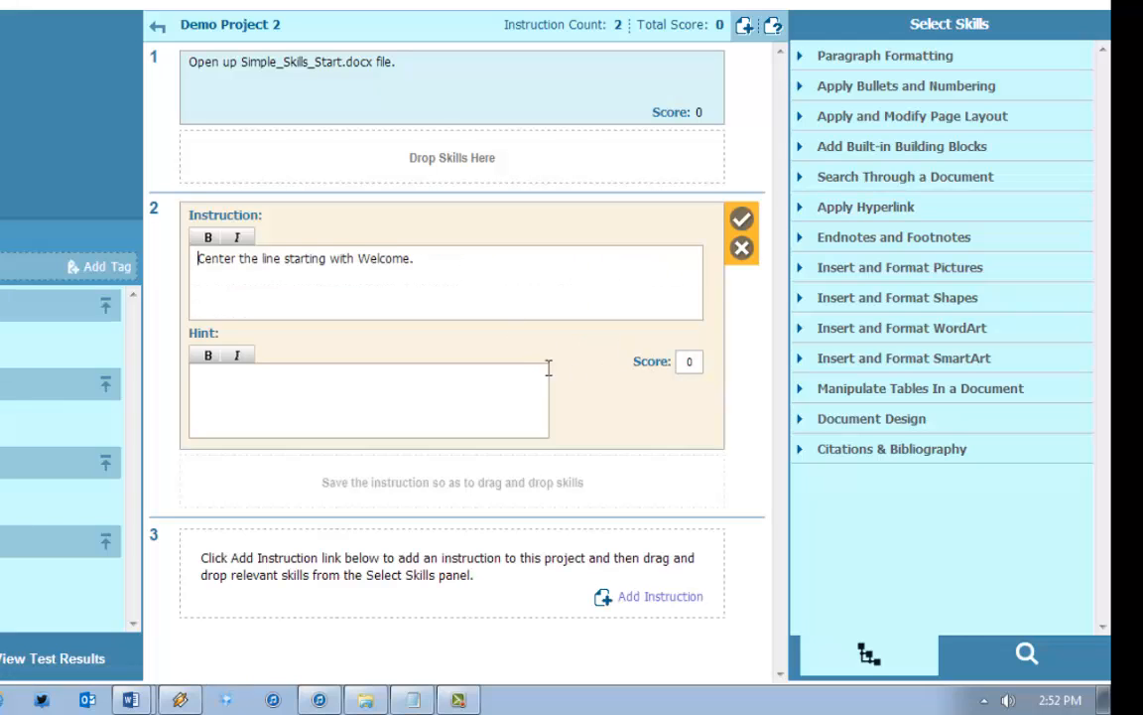
{"action": "left_click", "coordinate": [689, 360]}
{"action": "type", "text": "3"}
{"action": "left_click", "coordinate": [741, 218]}
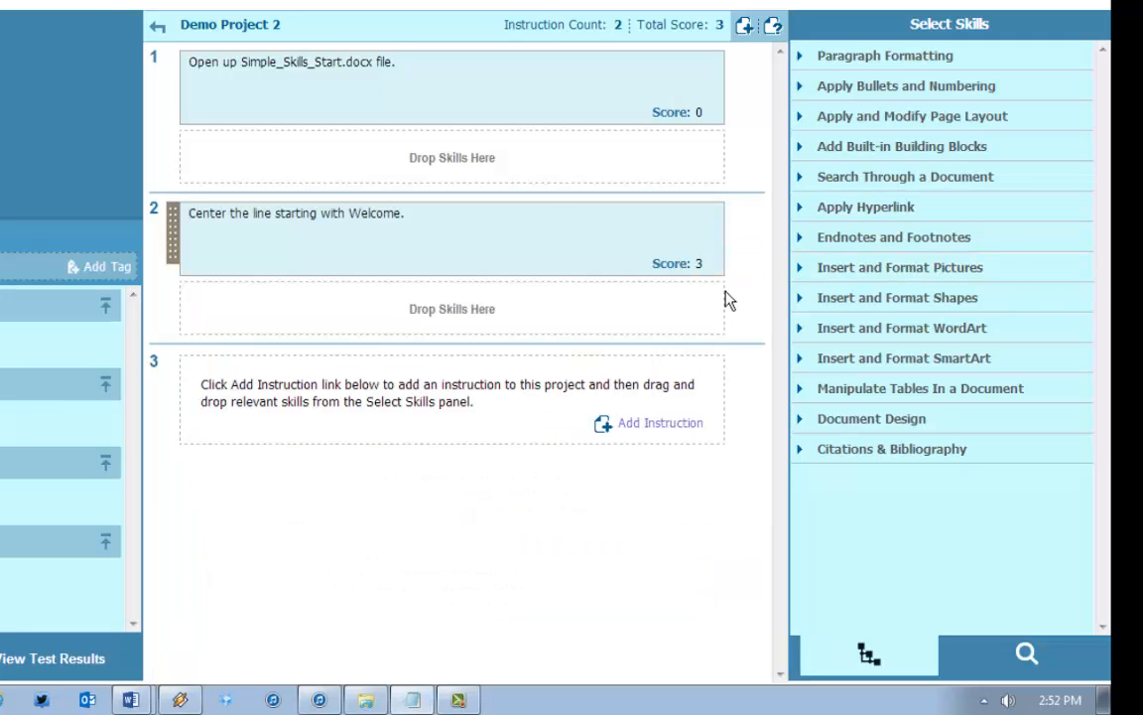
- Add and save a third instruction, "Increase the font size to 20 point on the Welcome to My Course text."
{"action": "left_click", "coordinate": [660, 423]}
{"action": "left_click", "coordinate": [391, 350]}
{"action": "type", "text": "Increase the font size to 20 point on the Welcome to My Course text."}
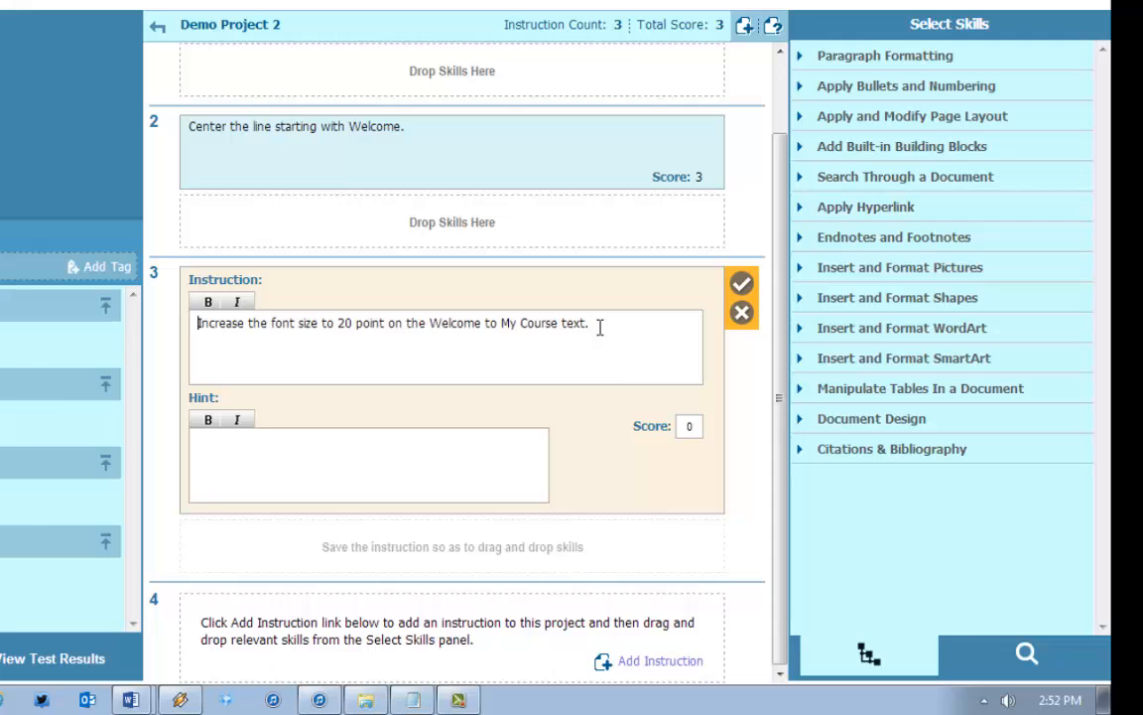
{"action": "left_click", "coordinate": [742, 283]}
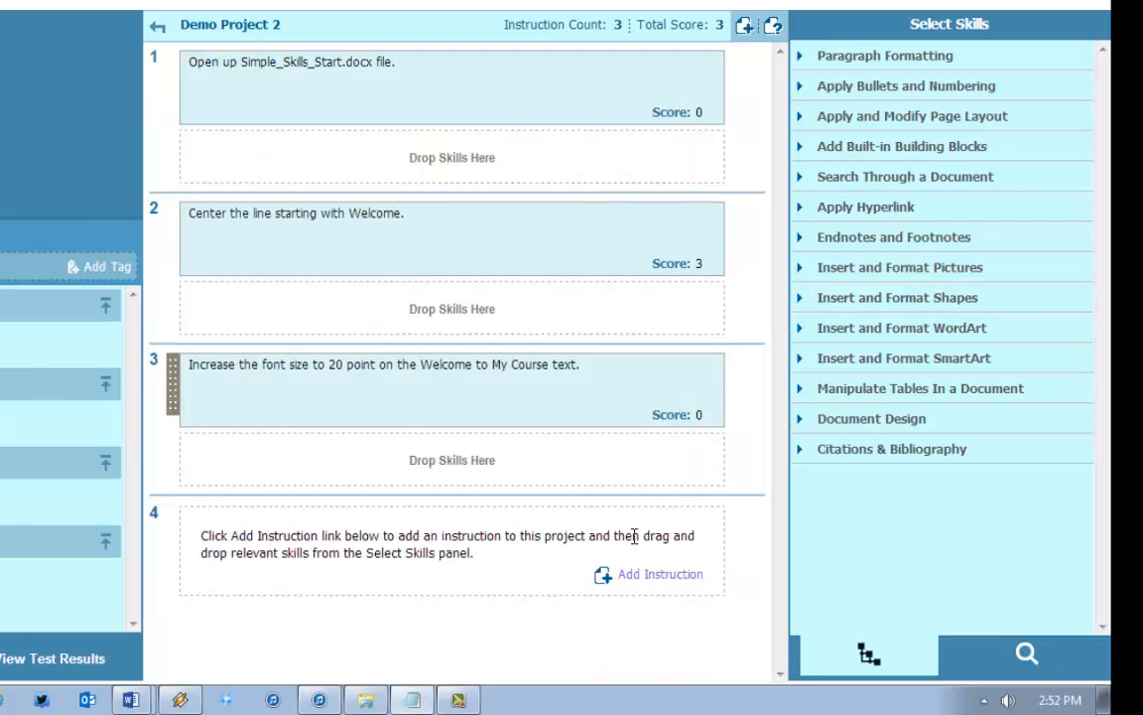
- Add and save a fourth instruction, "Create a bullets of the three paragraphs starting with the word One."
{"action": "left_click", "coordinate": [645, 574]}
{"action": "type", "text": "Create a bullets of the three paragraphs starting with the word One."}
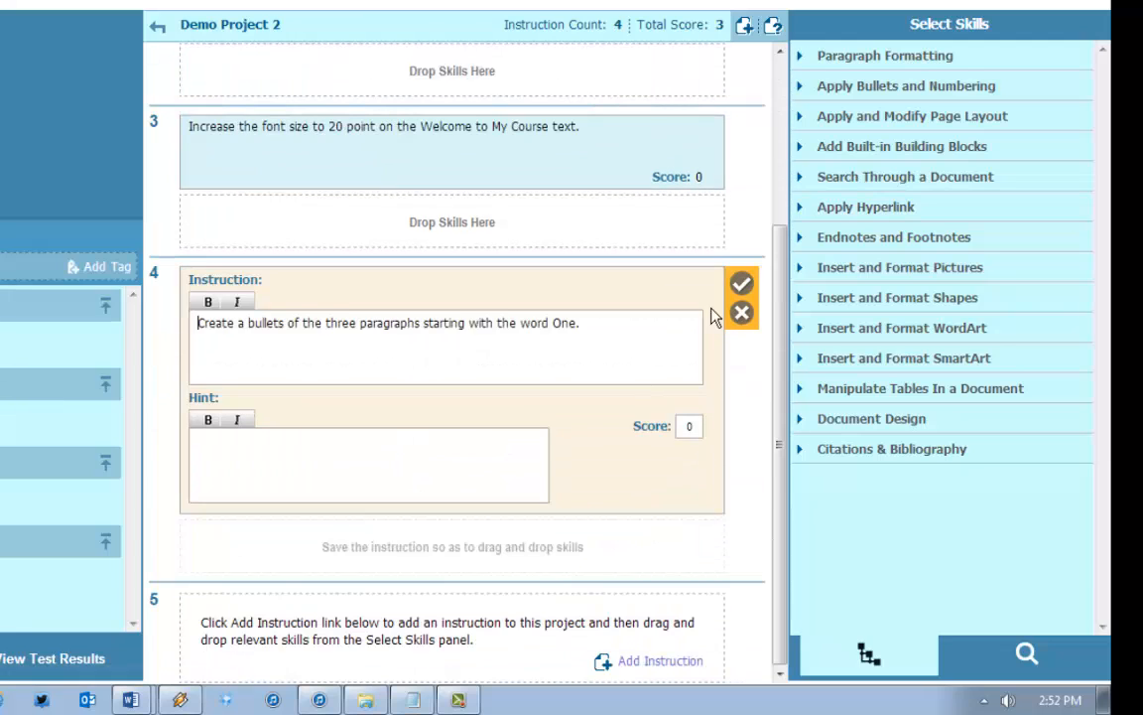
{"action": "left_click", "coordinate": [741, 283]}
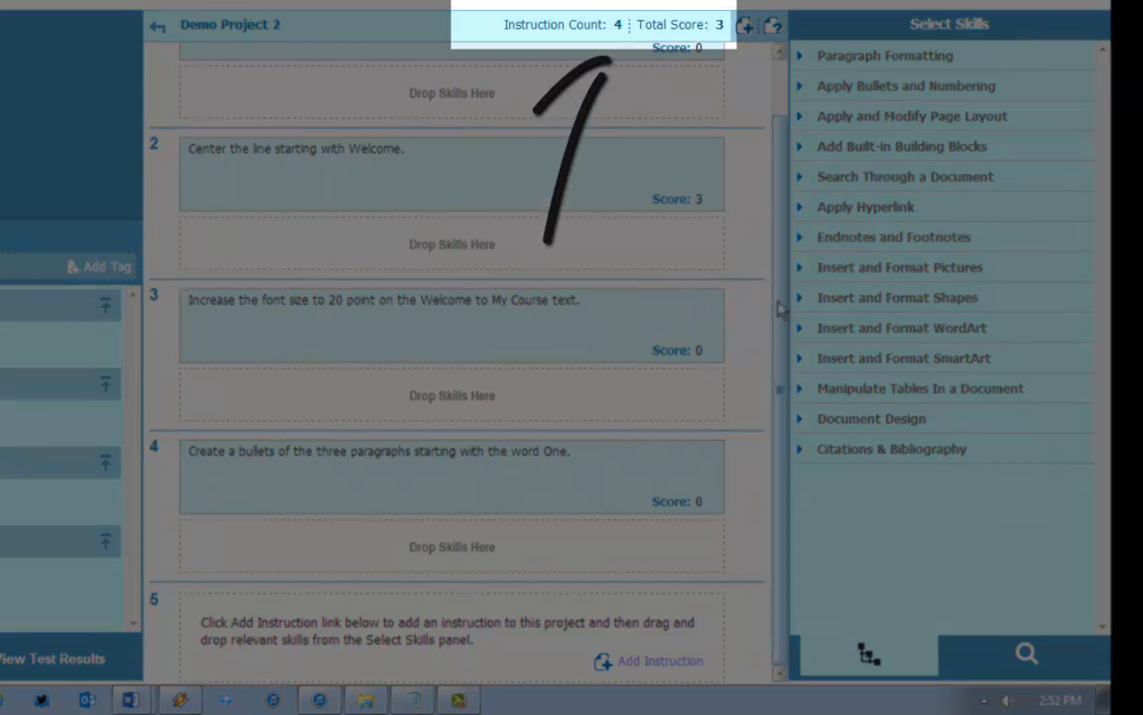
- Set the score of the font size instruction to 3 and save it
{"action": "left_click_drag", "start_coordinate": [779, 309], "coordinate": [784, 230]}
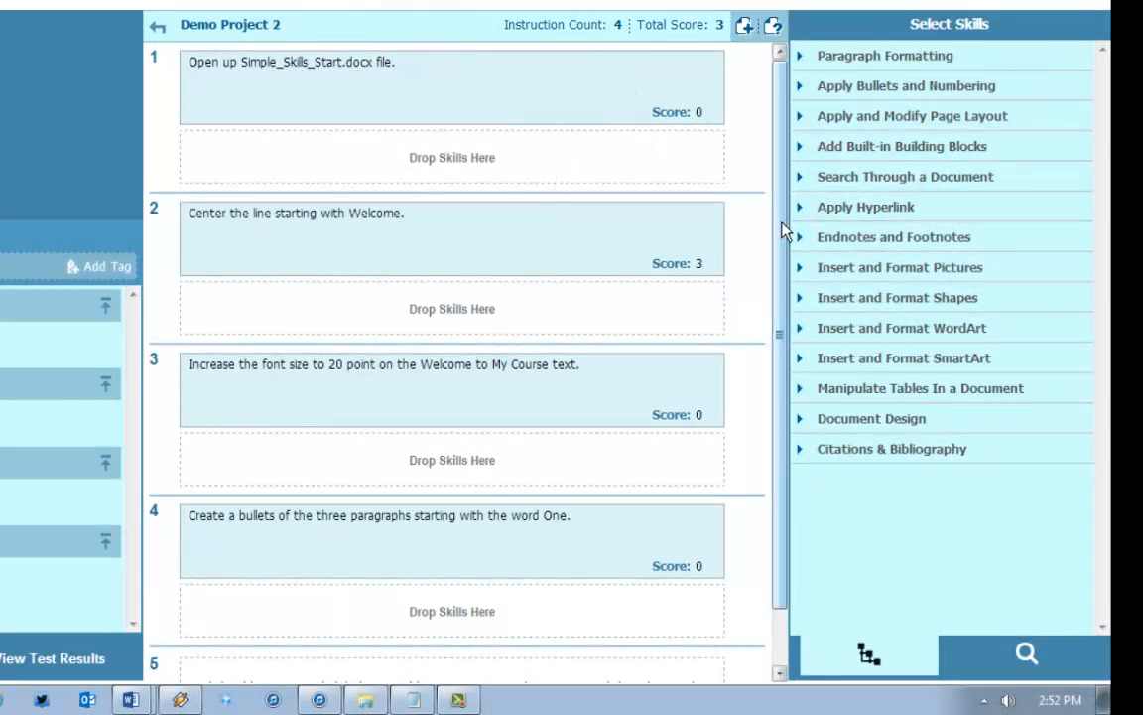
{"action": "mouse_move", "coordinate": [715, 394]}
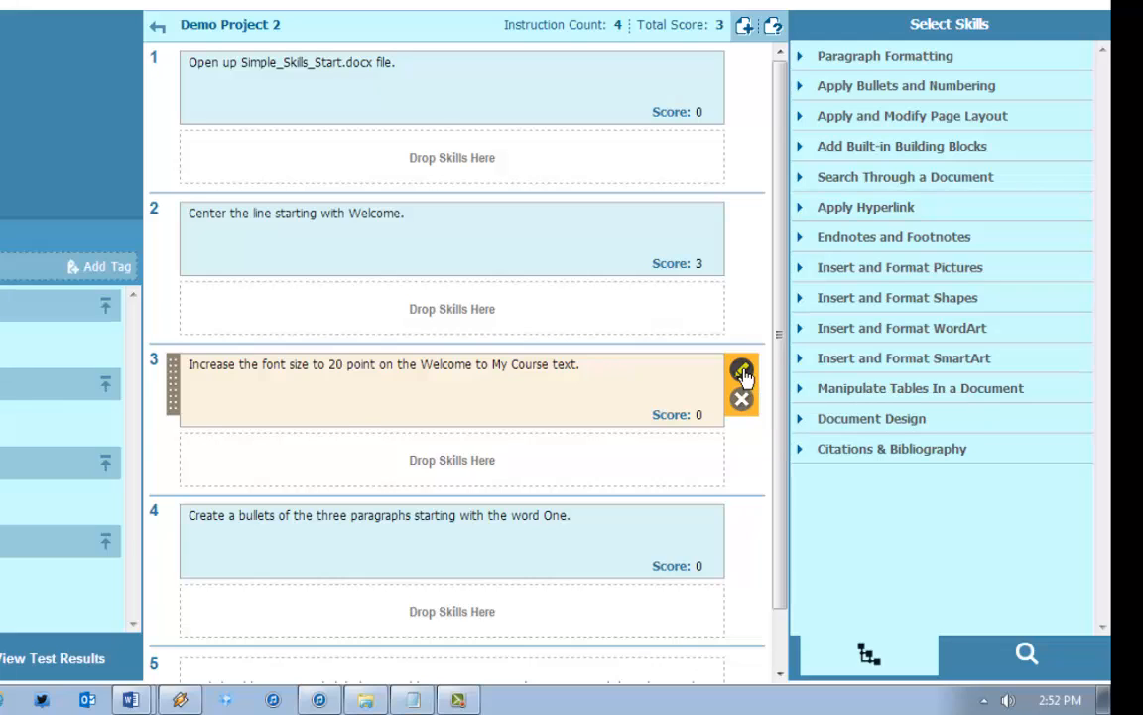
{"action": "left_click", "coordinate": [743, 371]}
{"action": "double_click", "coordinate": [688, 513]}
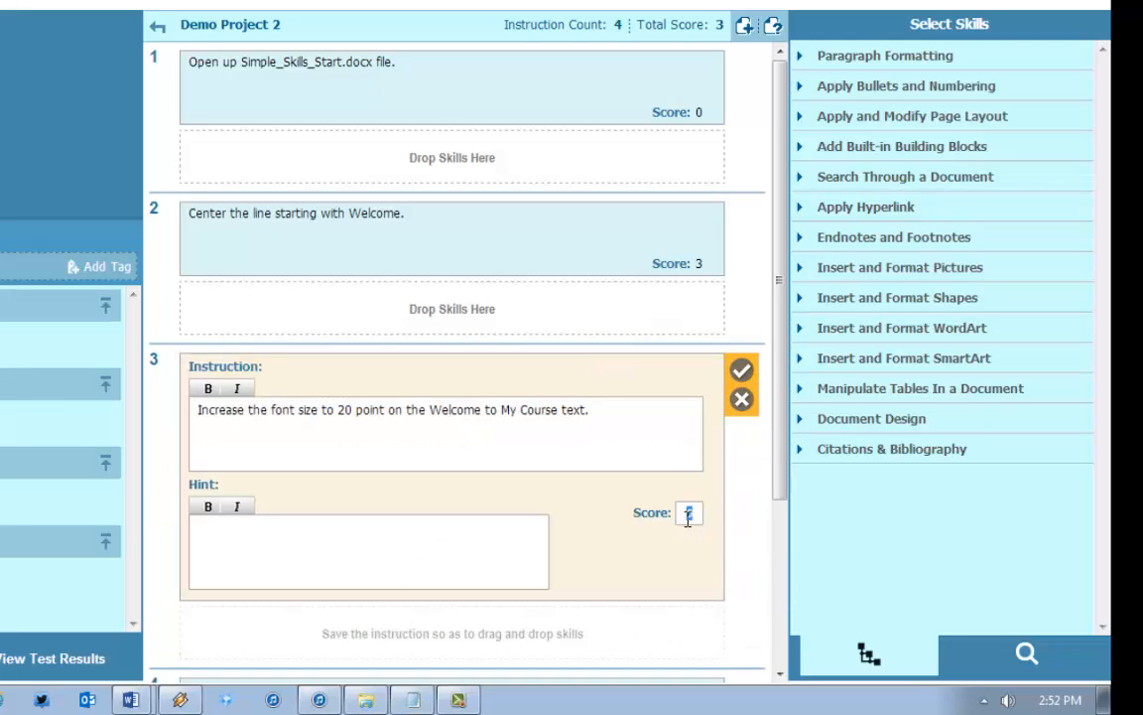
{"action": "left_click", "coordinate": [742, 370]}
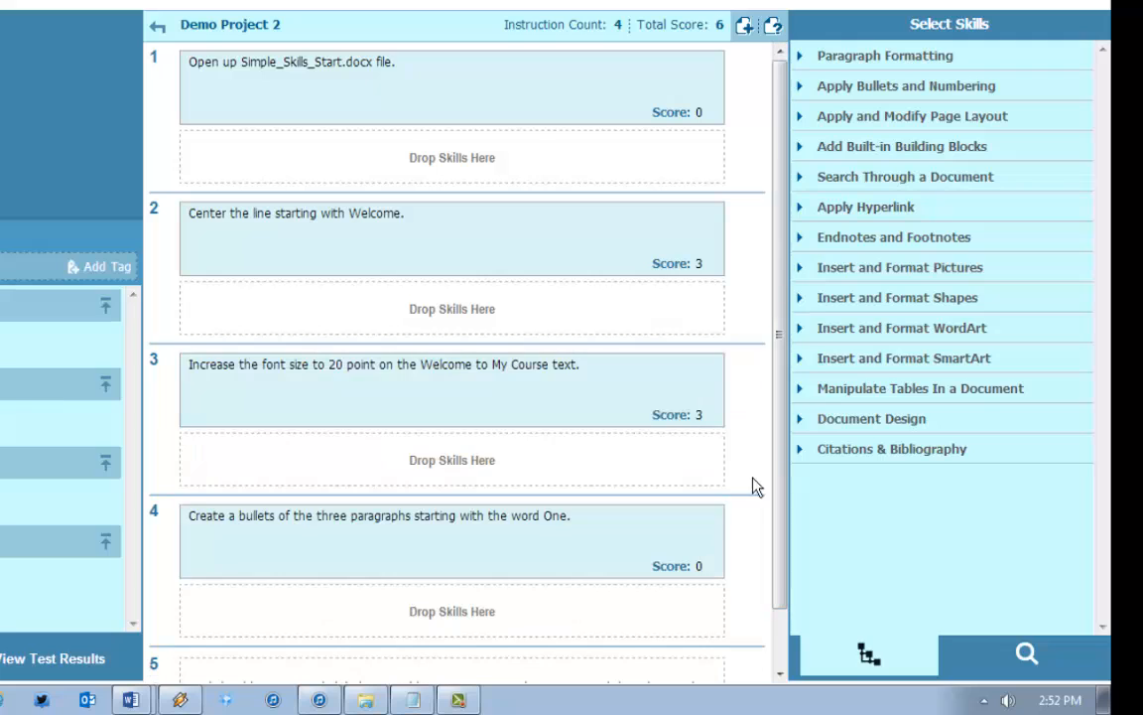
- Set the bullets instruction's score to 3, and move the font size instruction above the "Center the line starting with Welcome." instruction
{"action": "left_click", "coordinate": [742, 520]}
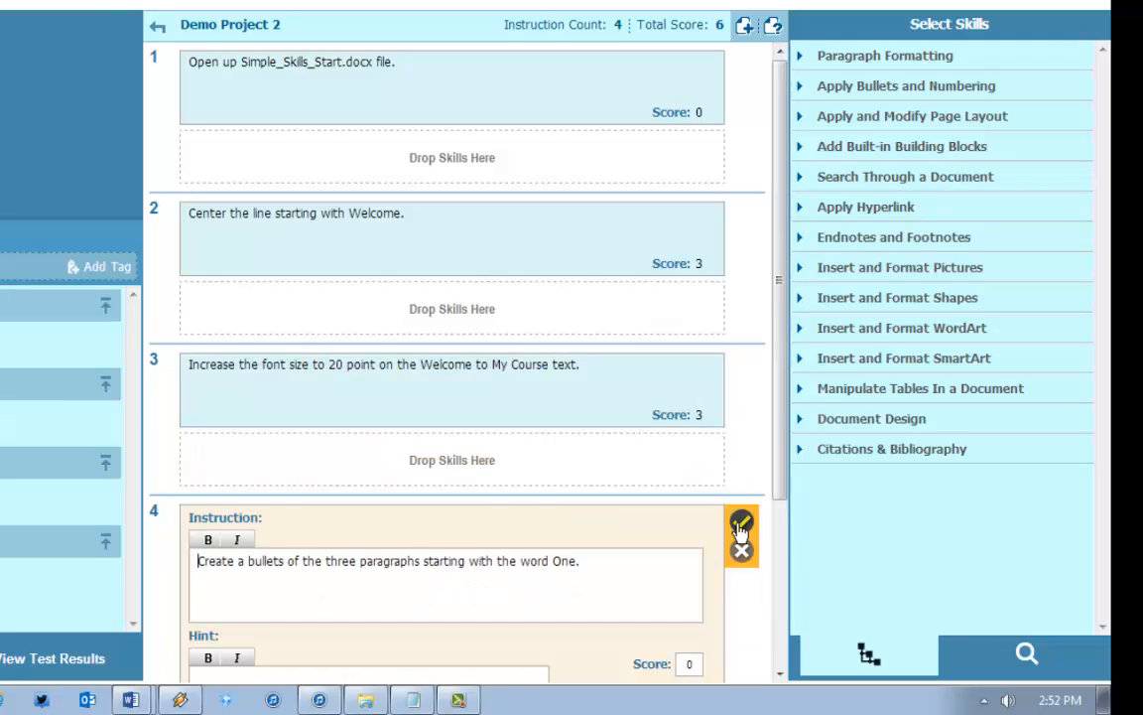
{"action": "double_click", "coordinate": [684, 663]}
{"action": "type", "text": "3"}
{"action": "left_click", "coordinate": [741, 521]}
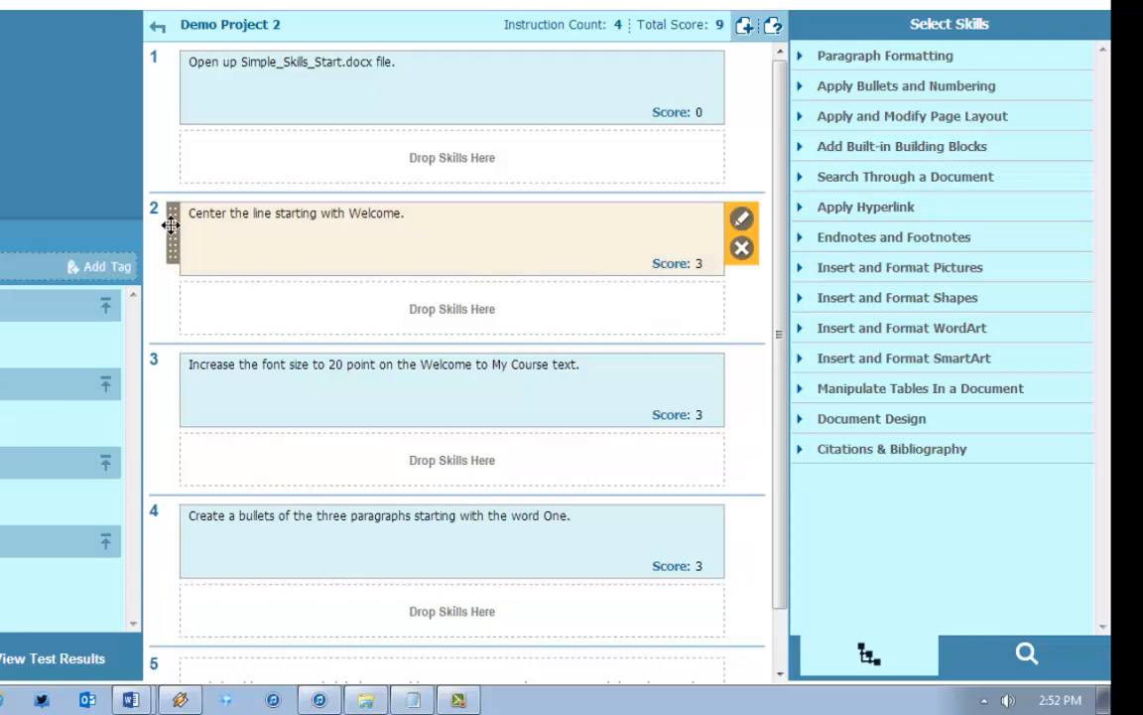
{"action": "left_click_drag", "start_coordinate": [174, 371], "coordinate": [177, 261]}
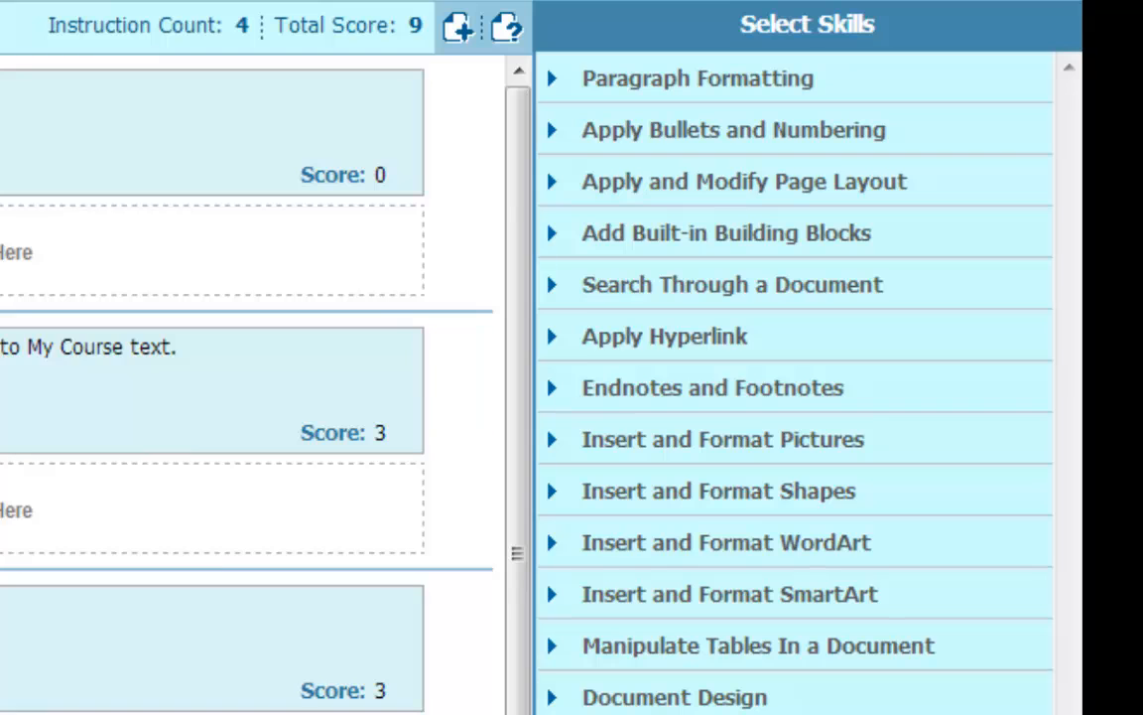
- Search the skills for "font" and add the Paragraph Font Formatting skill to the font size instruction
{"action": "left_click", "coordinate": [553, 81]}
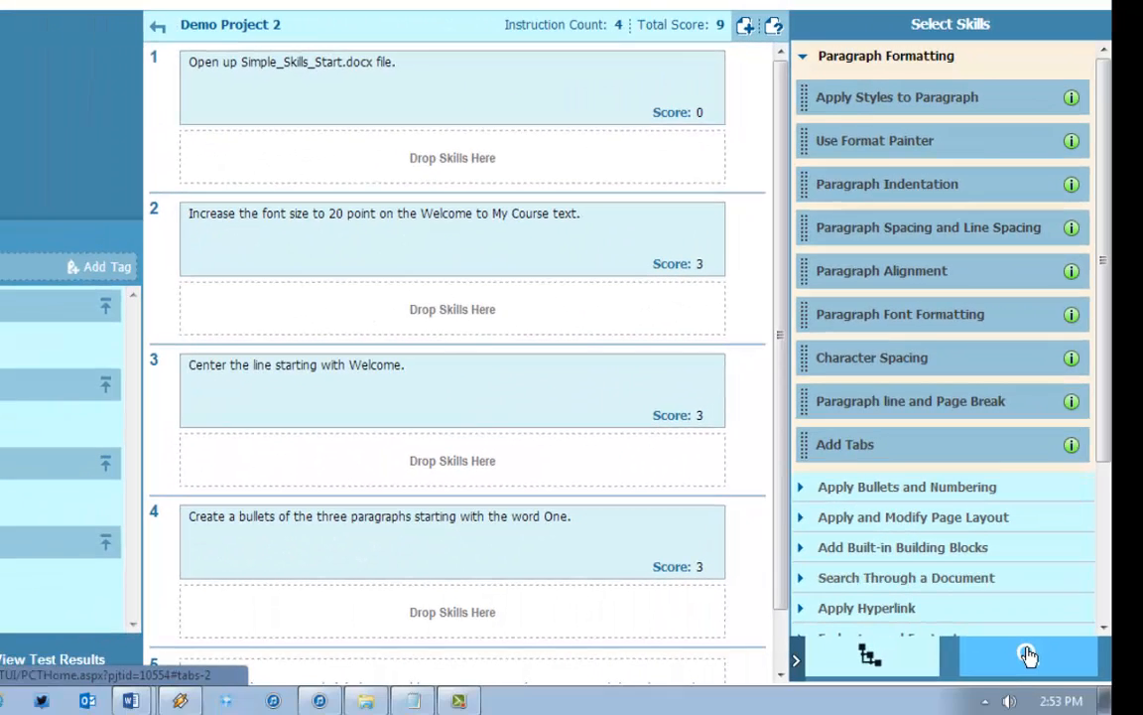
{"action": "left_click", "coordinate": [1029, 655]}
{"action": "left_click", "coordinate": [950, 66]}
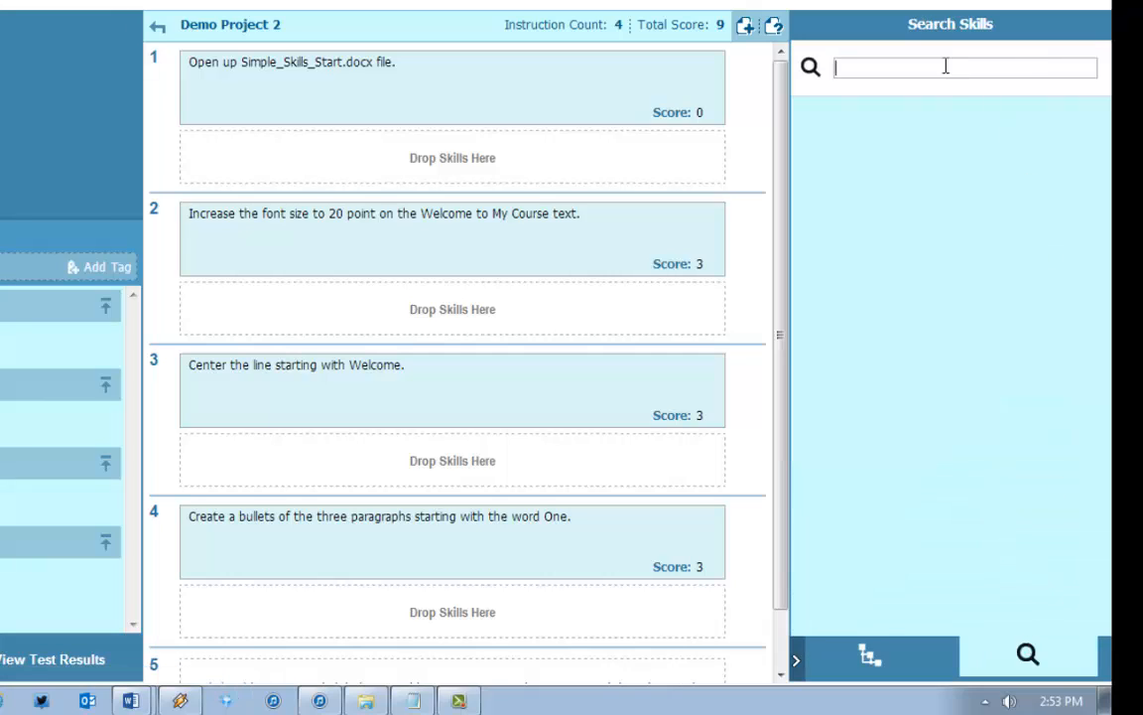
{"action": "type", "text": "font"}
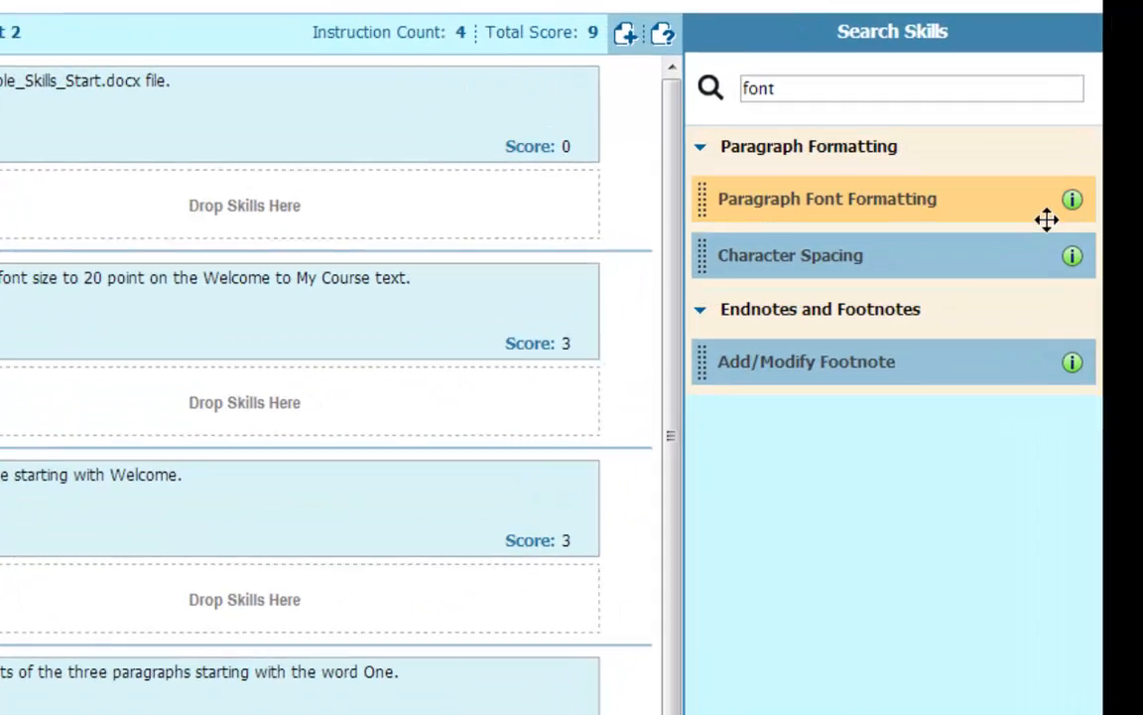
{"action": "mouse_move", "coordinate": [1088, 154]}
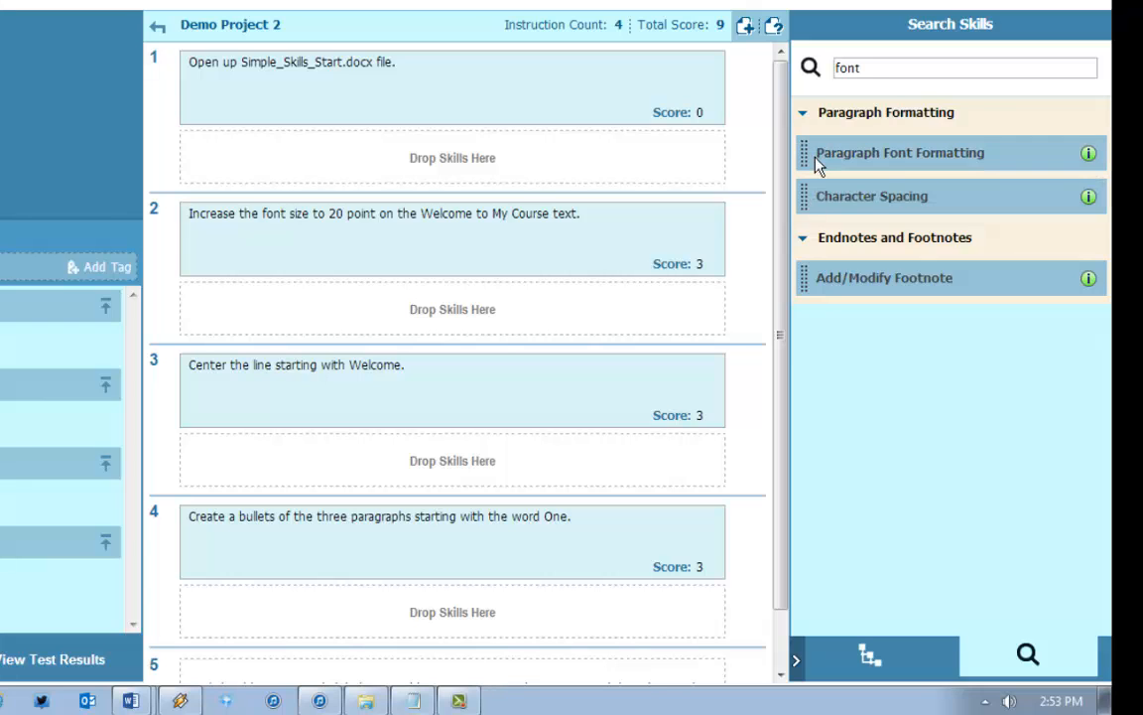
{"action": "left_click_drag", "start_coordinate": [822, 148], "coordinate": [375, 312]}
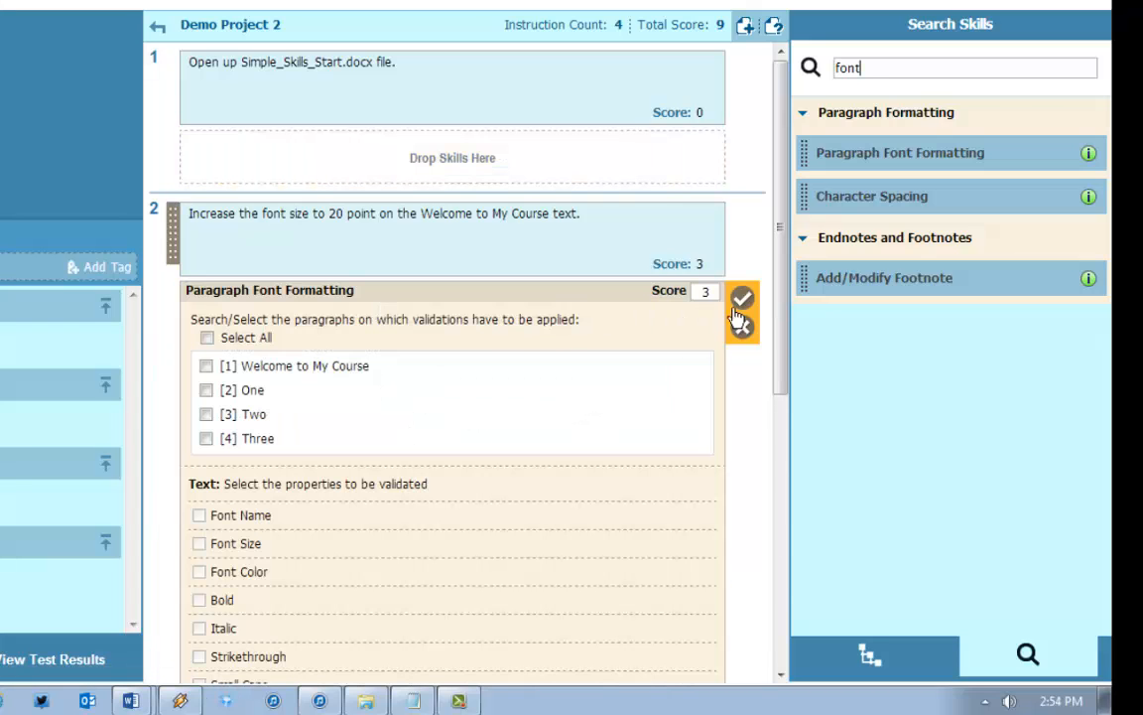
- Set the Paragraph Font Formatting skill to validate Font Size on the "Welcome to My Course" paragraph, and save it
{"action": "left_click_drag", "start_coordinate": [778, 319], "coordinate": [779, 385]}
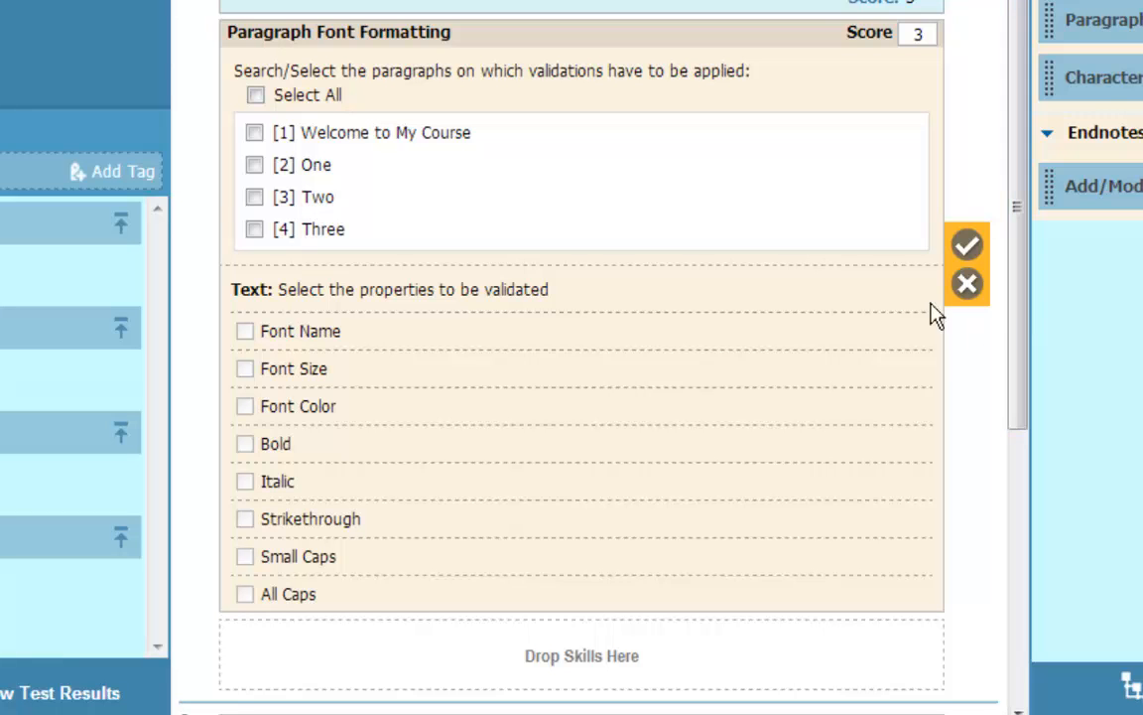
{"action": "left_click", "coordinate": [254, 133]}
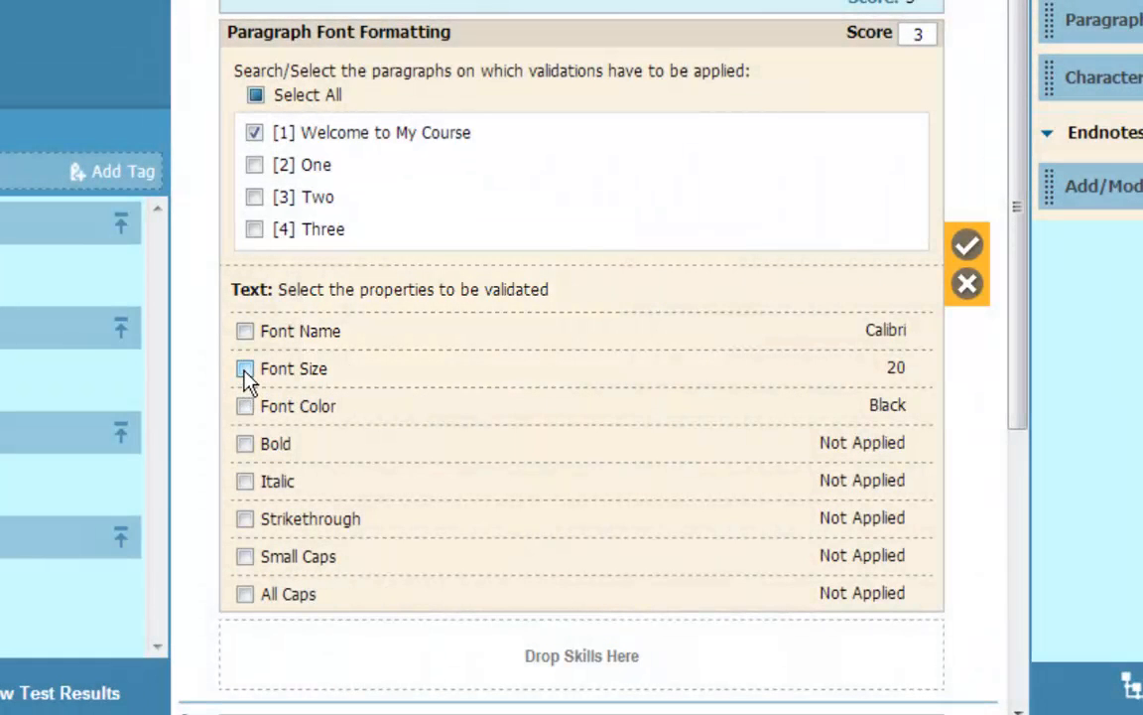
{"action": "left_click", "coordinate": [245, 369]}
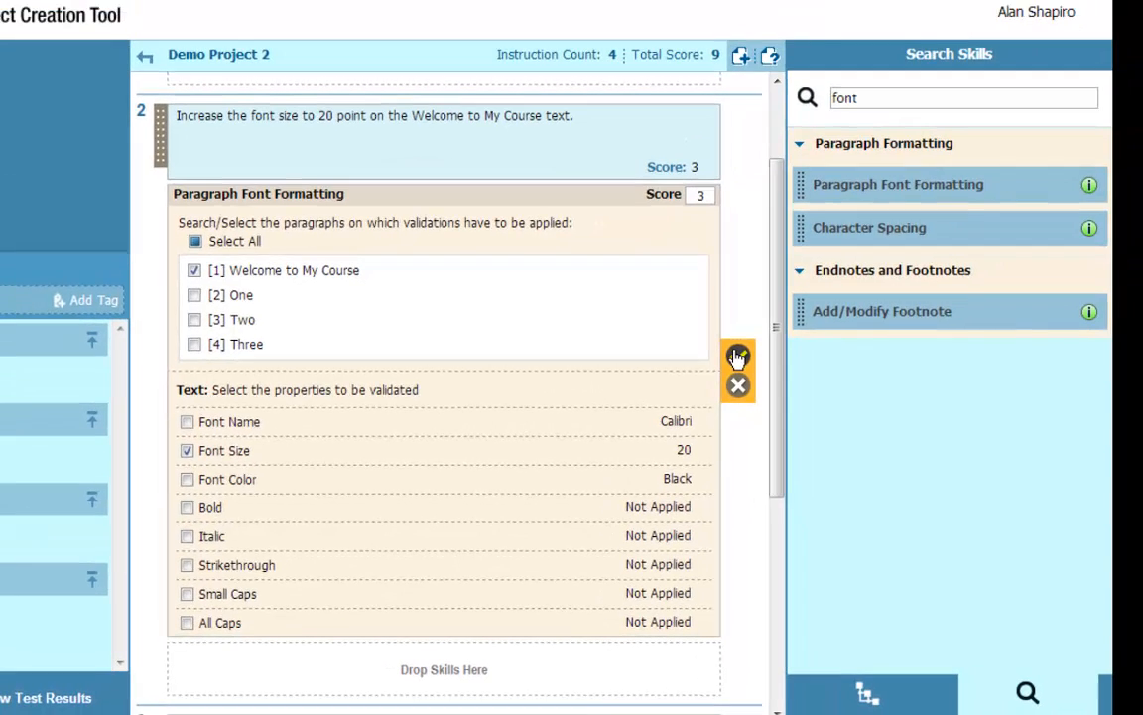
{"action": "left_click", "coordinate": [853, 301]}
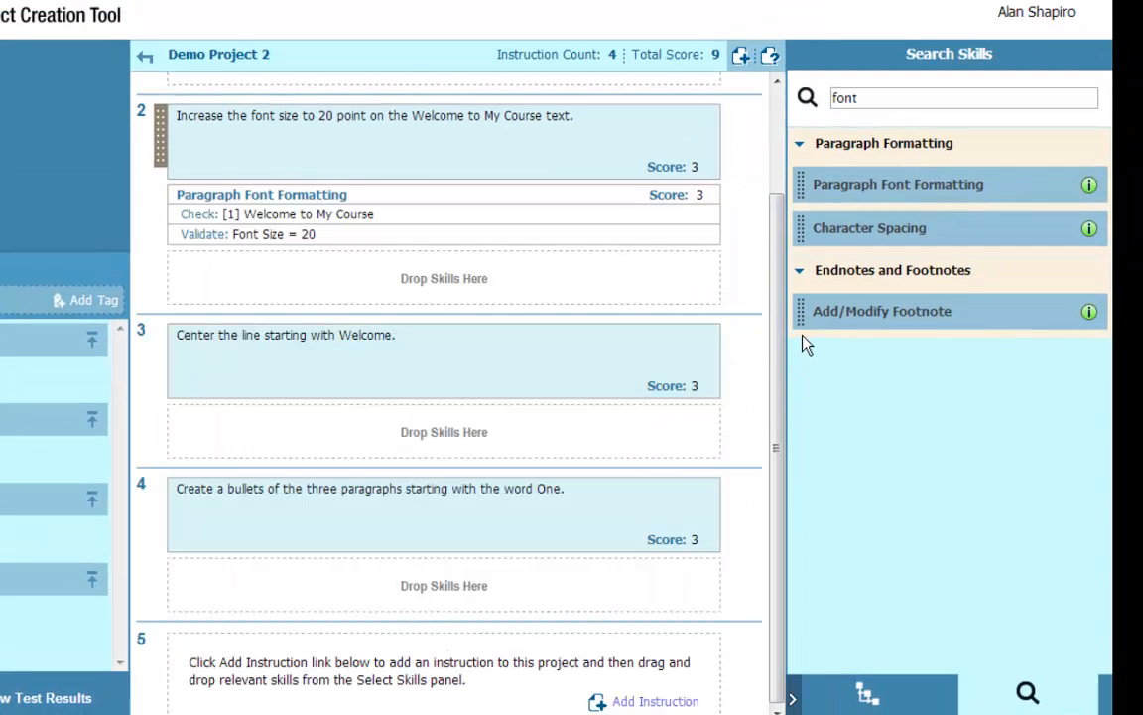
- Add the Paragraph Alignment skill to the centering instruction and have it check Specific Paragraphs
{"action": "left_click", "coordinate": [878, 703]}
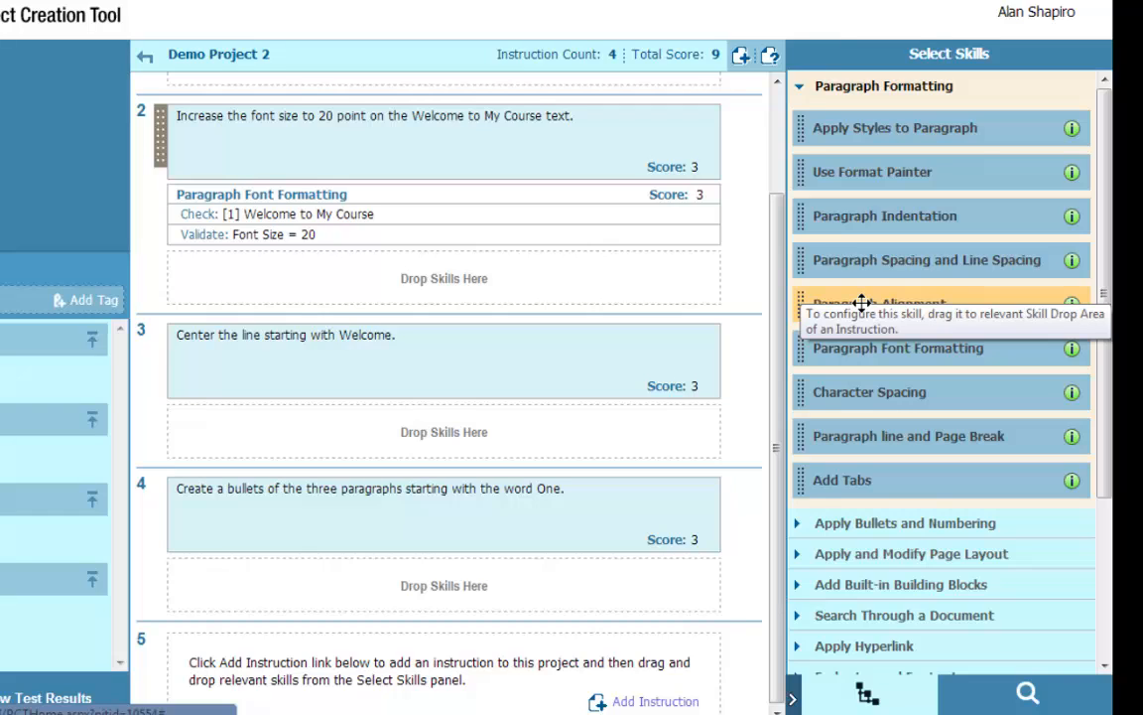
{"action": "left_click_drag", "start_coordinate": [826, 308], "coordinate": [376, 454]}
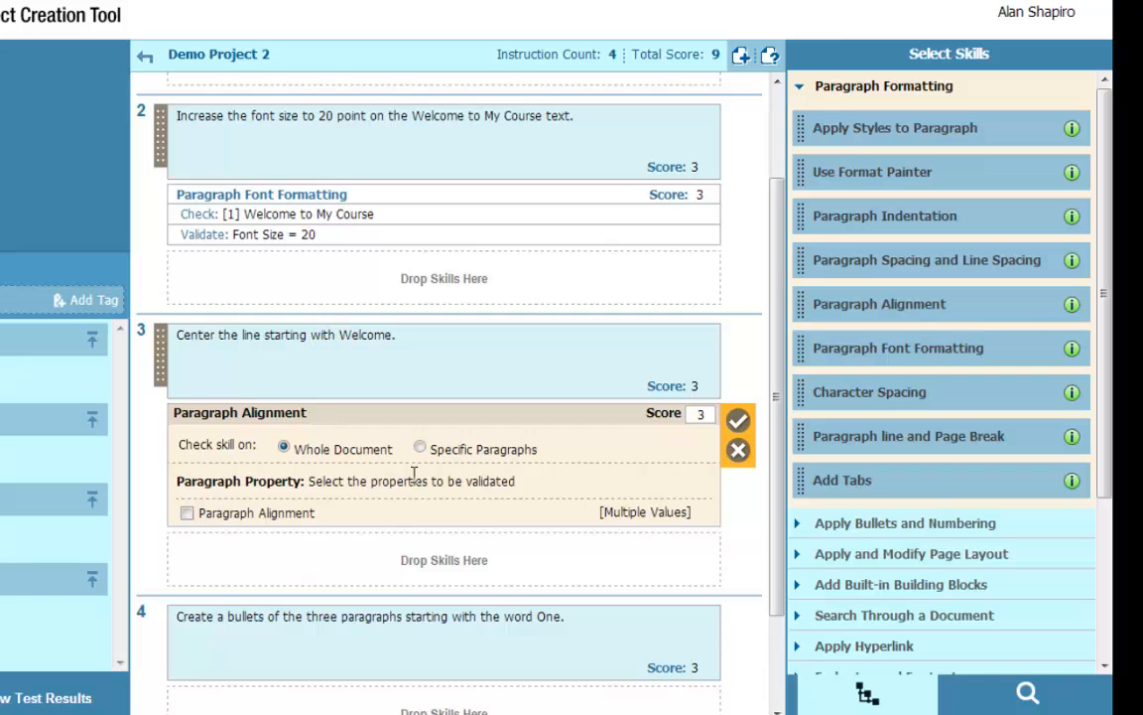
{"action": "left_click_drag", "start_coordinate": [778, 502], "coordinate": [780, 573]}
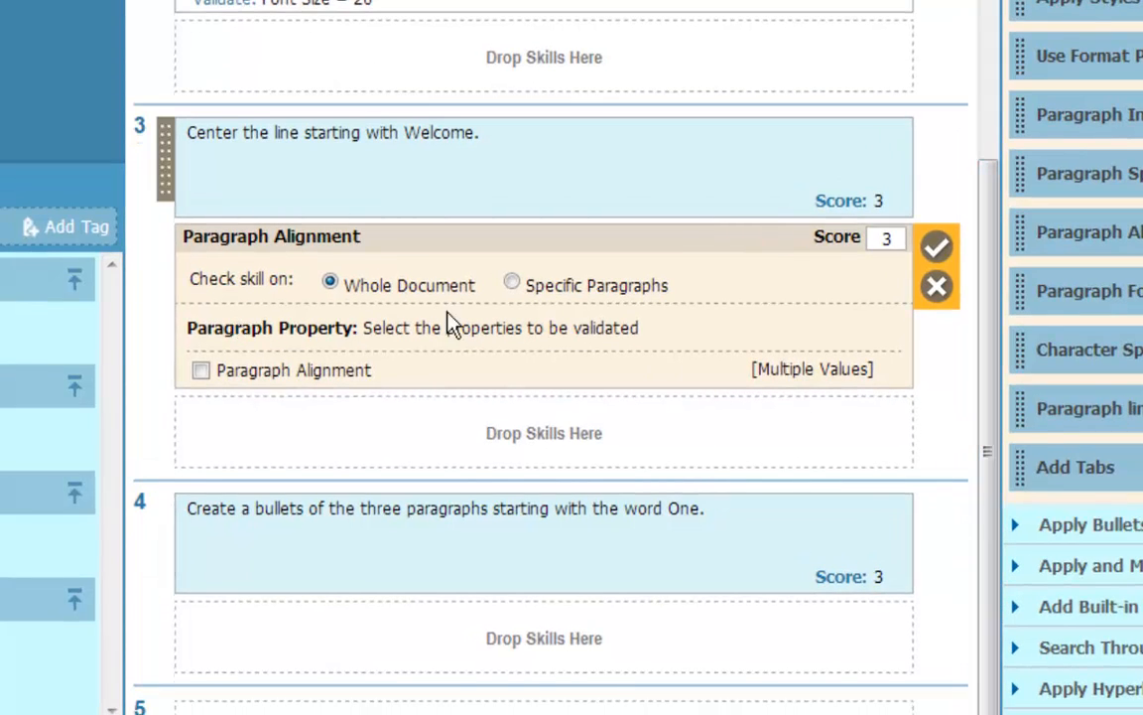
{"action": "left_click", "coordinate": [512, 284]}
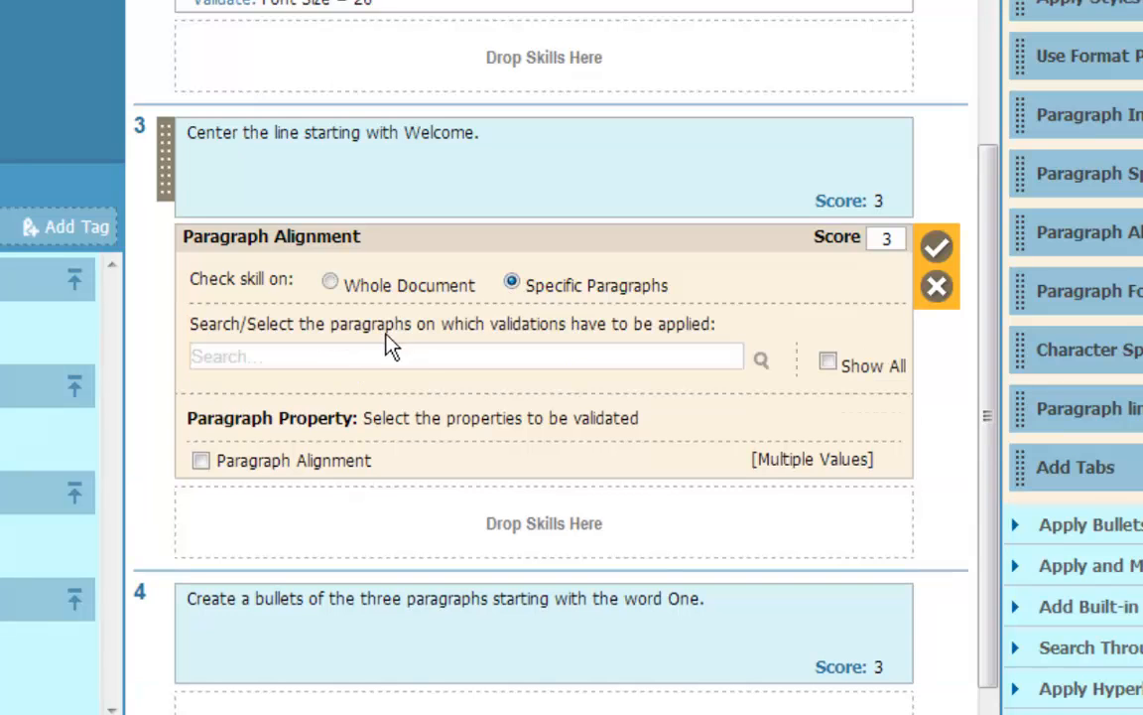
- Find the "Welcome to My Course" paragraph by searching "Welco", select it for Paragraph Alignment validation, and save the skill
{"action": "left_click", "coordinate": [339, 356]}
{"action": "type", "text": "We"}
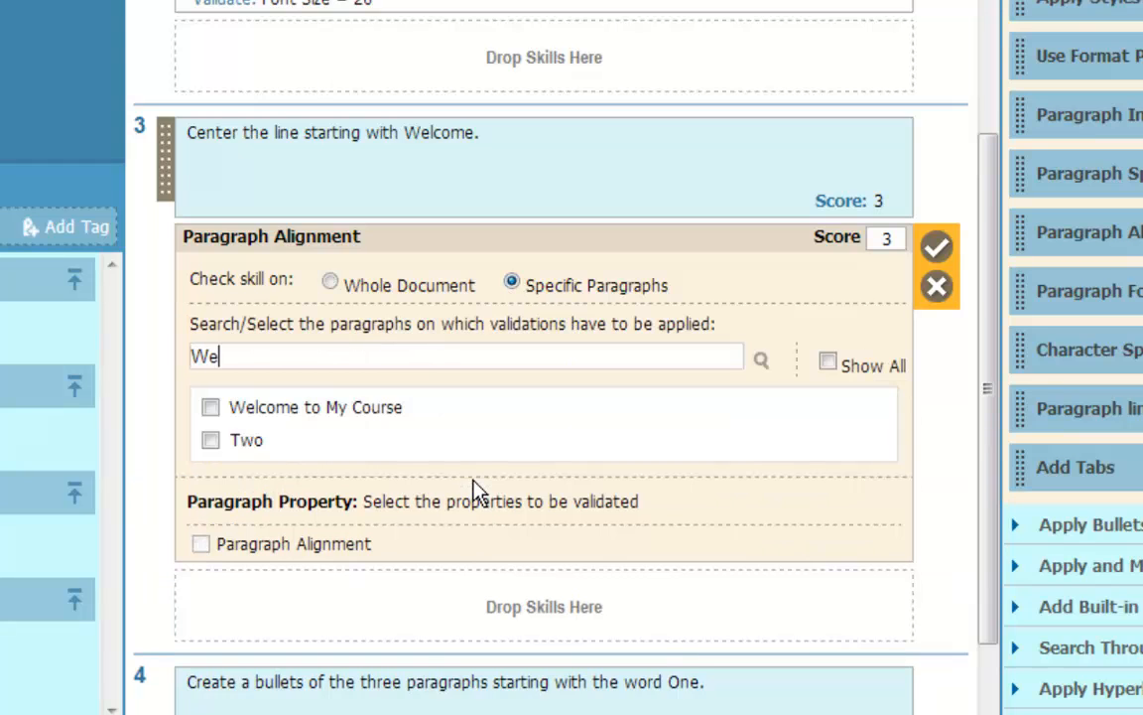
{"action": "type", "text": "lco"}
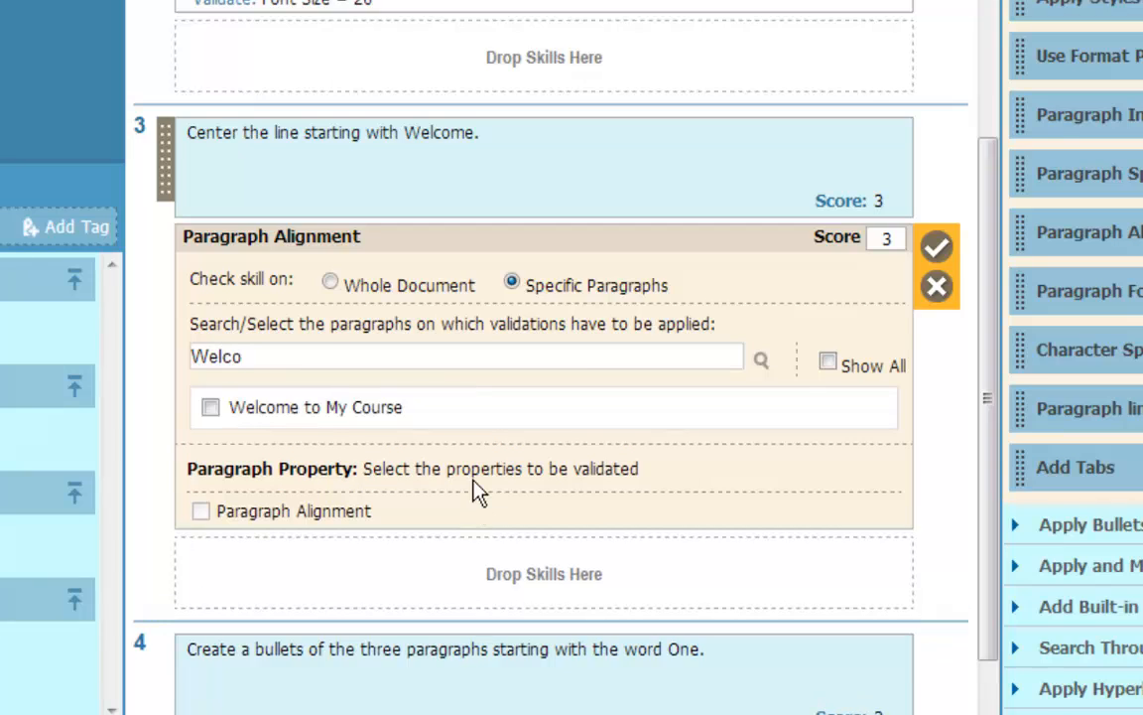
{"action": "left_click", "coordinate": [210, 408]}
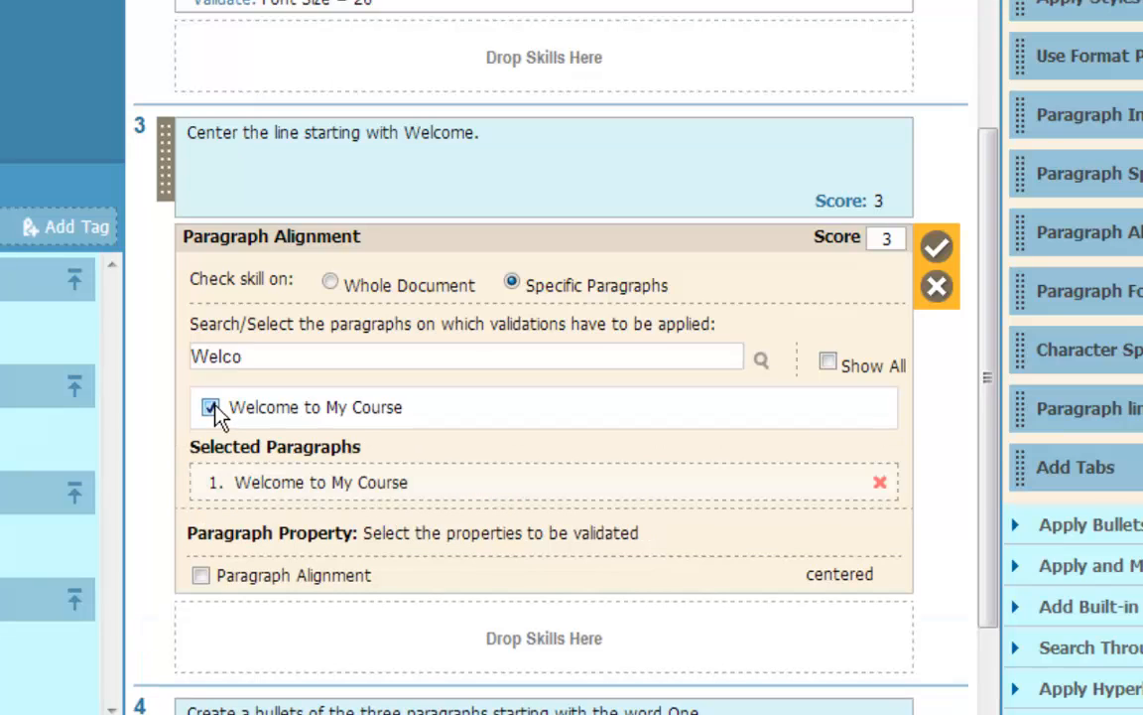
{"action": "left_click", "coordinate": [201, 577]}
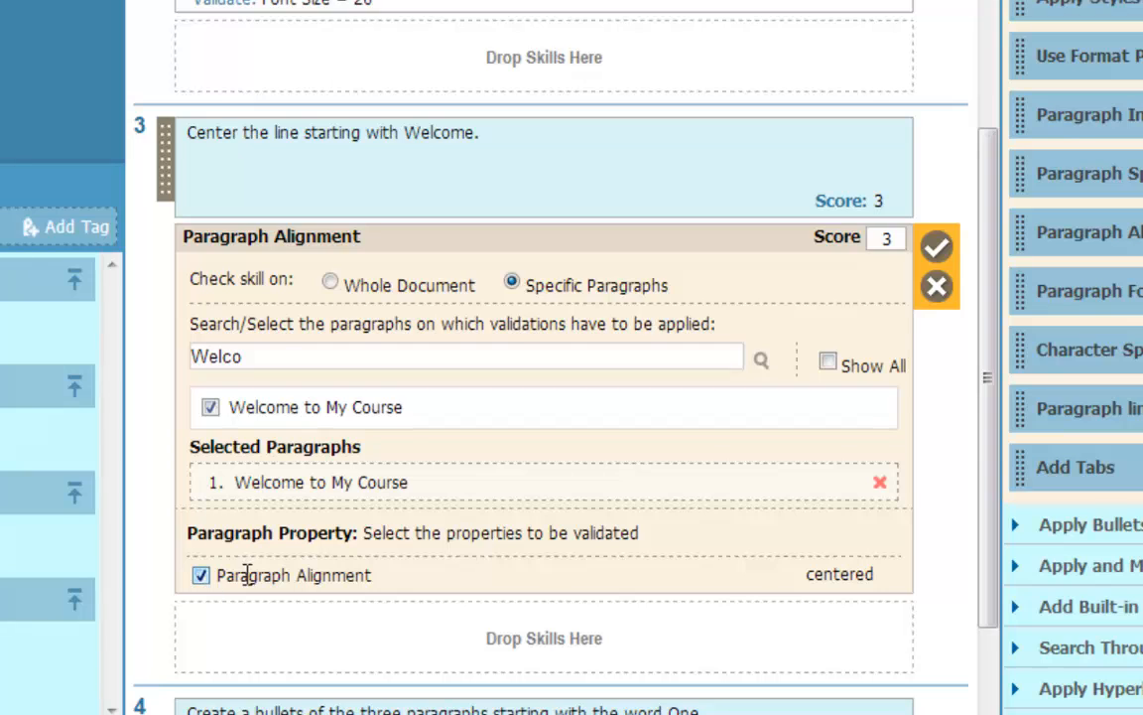
{"action": "left_click", "coordinate": [938, 248]}
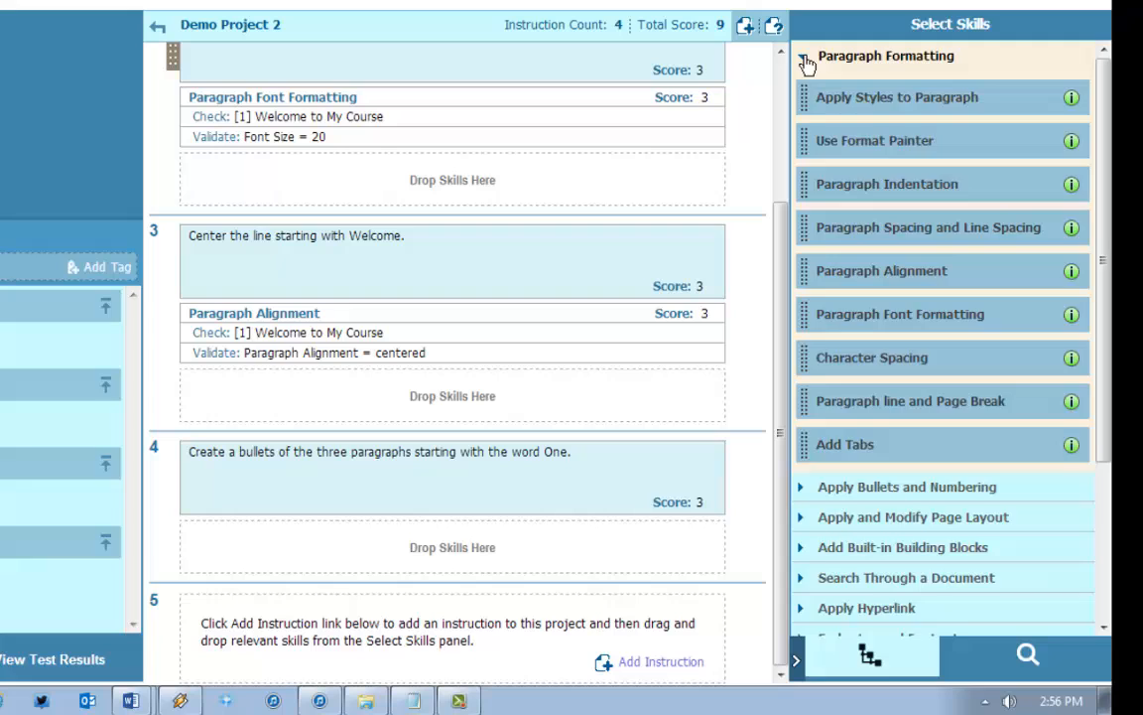
- Add the Bullet and Number Format skill from Apply Bullets and Numbering to the bullets instruction
{"action": "left_click", "coordinate": [806, 57]}
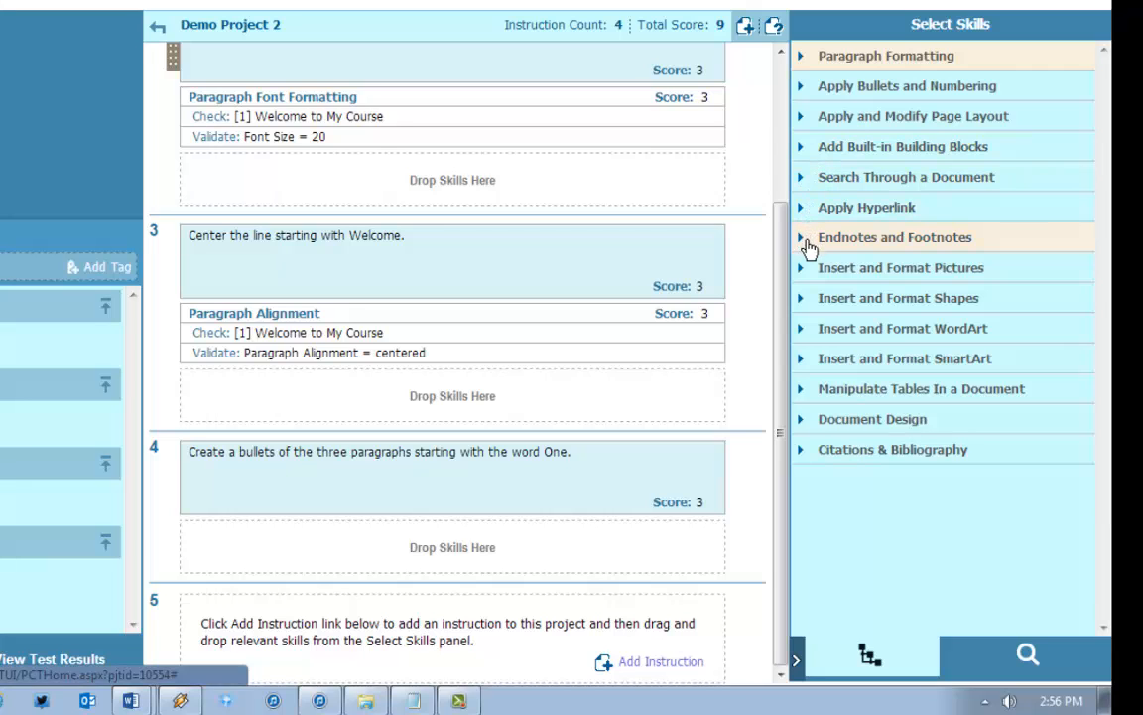
{"action": "left_click", "coordinate": [802, 89]}
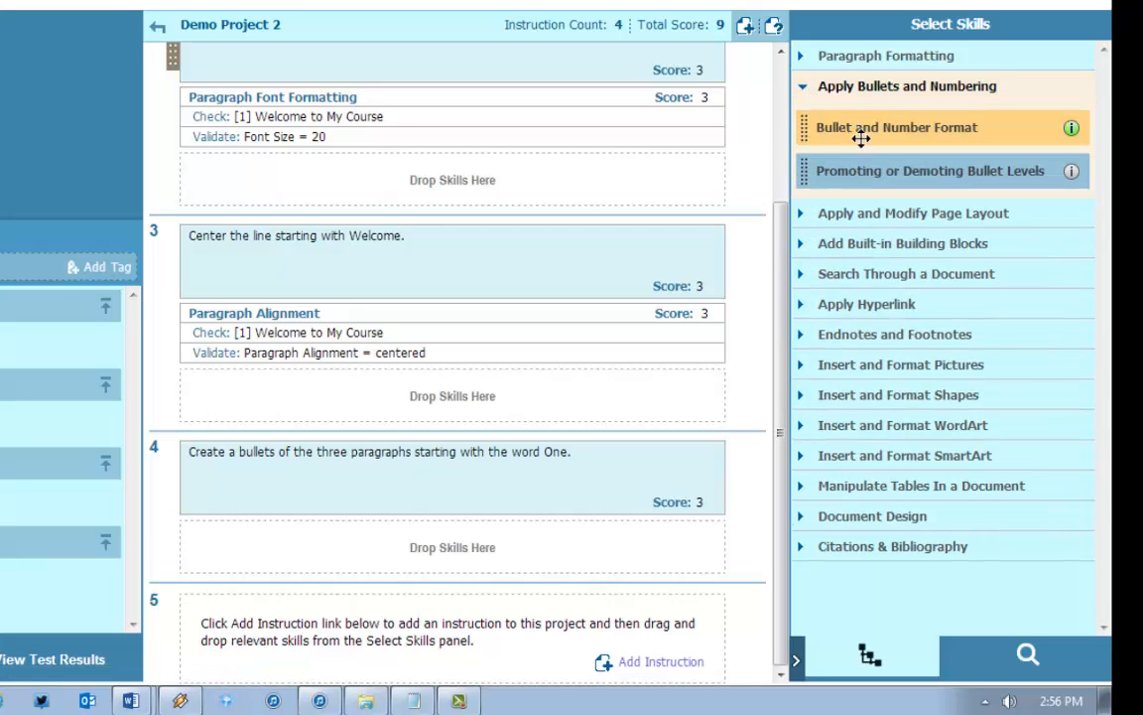
{"action": "left_click_drag", "start_coordinate": [855, 130], "coordinate": [365, 564]}
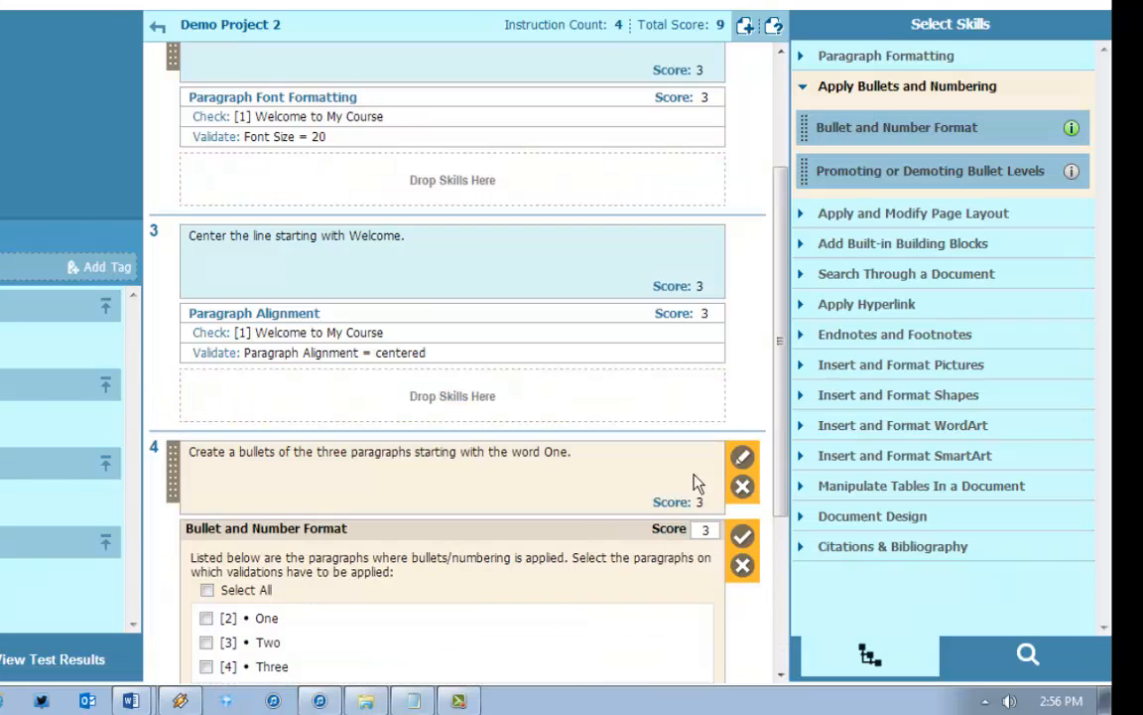
- Set the Bullet and Number Format skill to validate Bullet/Numbering style on all listed paragraphs, and save it
{"action": "left_click_drag", "start_coordinate": [781, 476], "coordinate": [799, 585]}
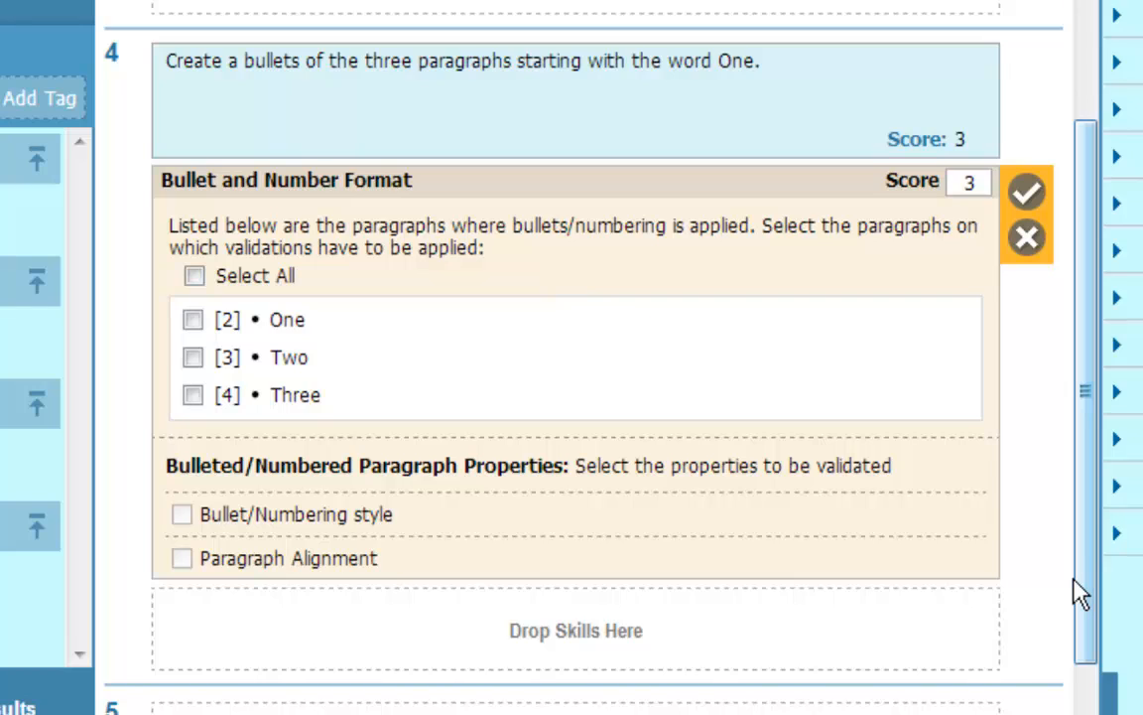
{"action": "left_click", "coordinate": [193, 278]}
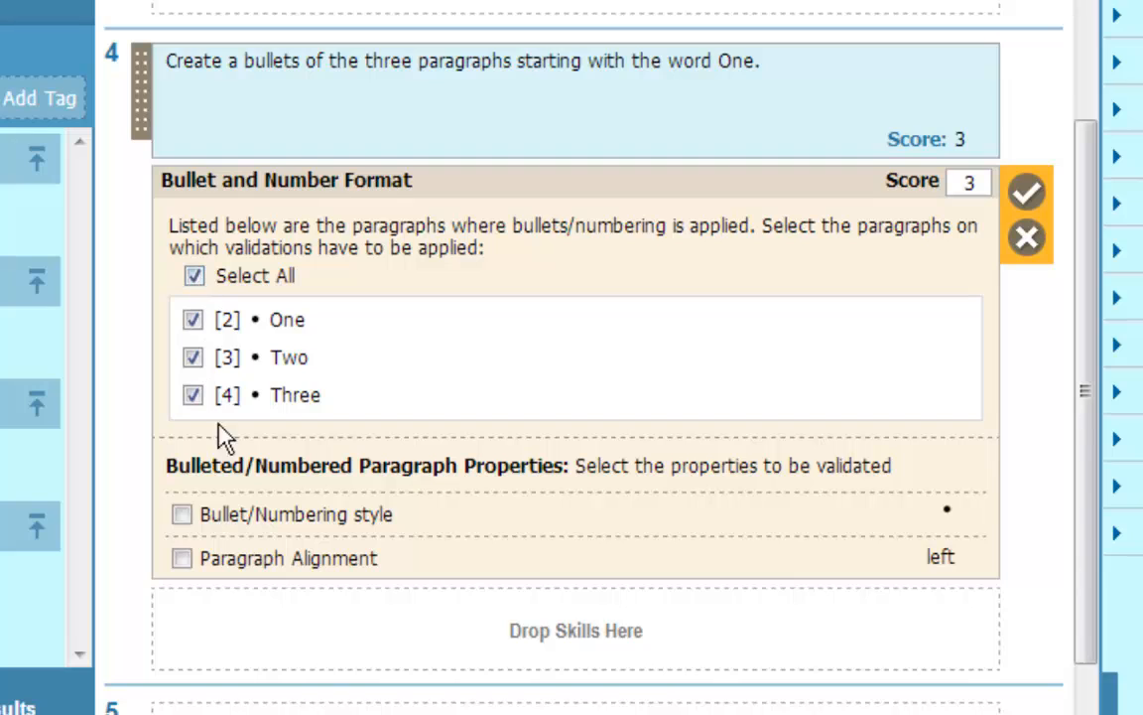
{"action": "left_click", "coordinate": [186, 518]}
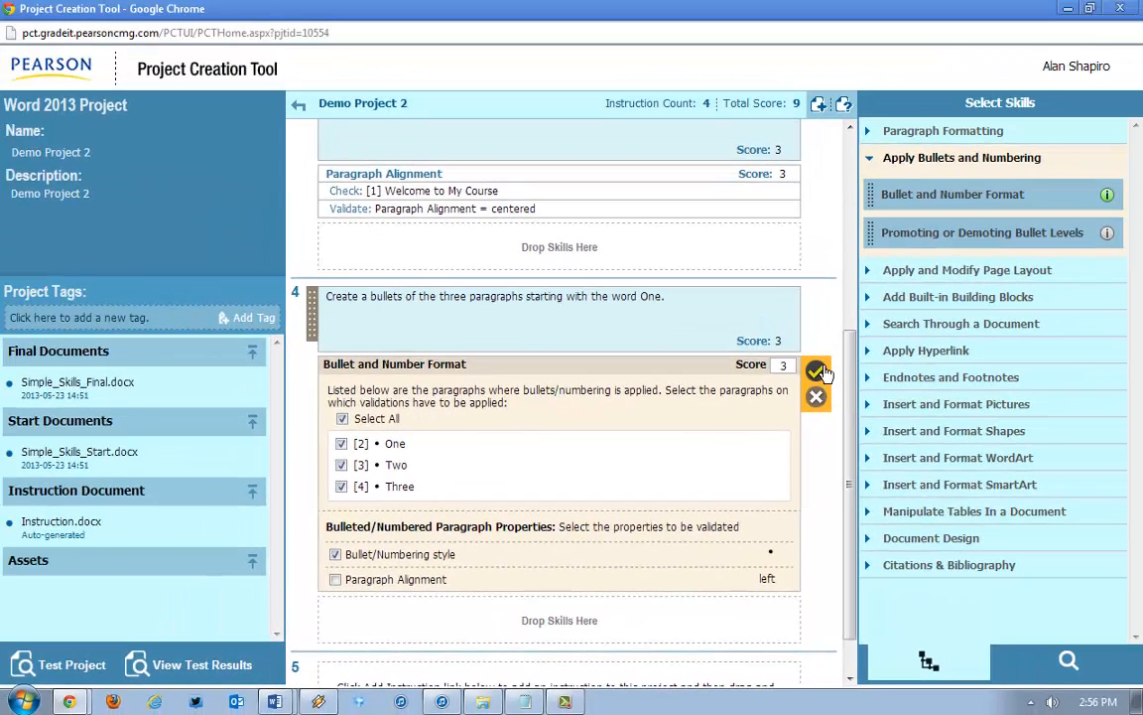
{"action": "left_click", "coordinate": [817, 371]}
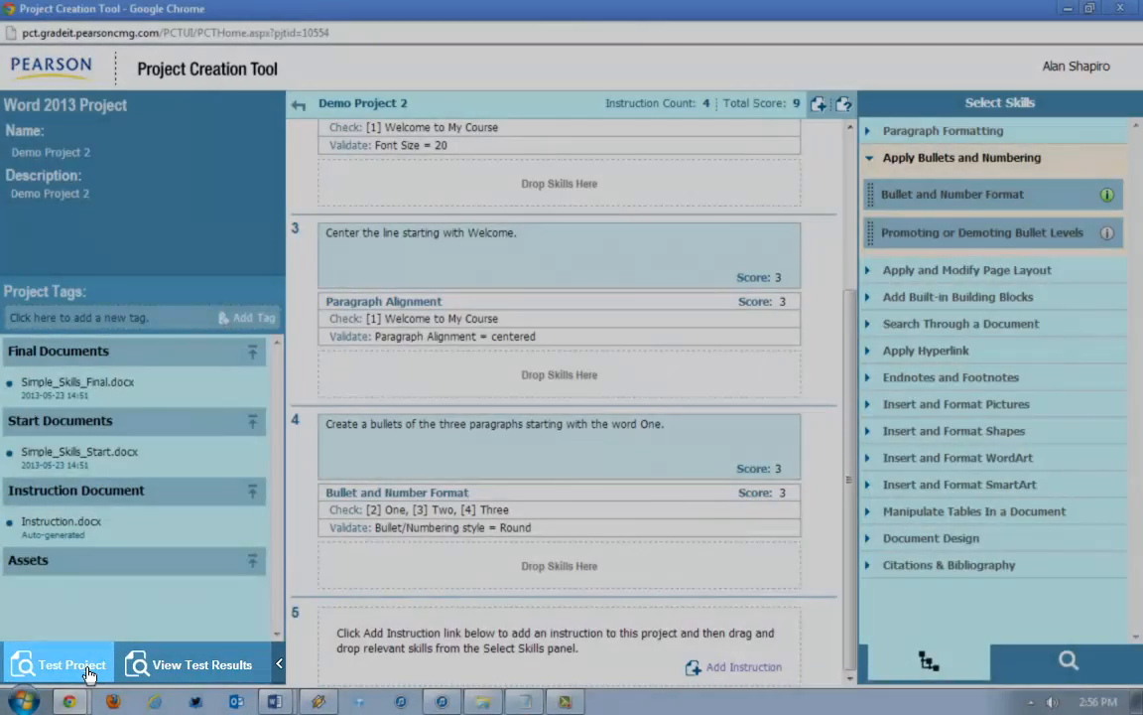
- Submit Simple_Skills_Test.docx as a test of the project and review the test results score card
{"action": "left_click", "coordinate": [83, 672]}
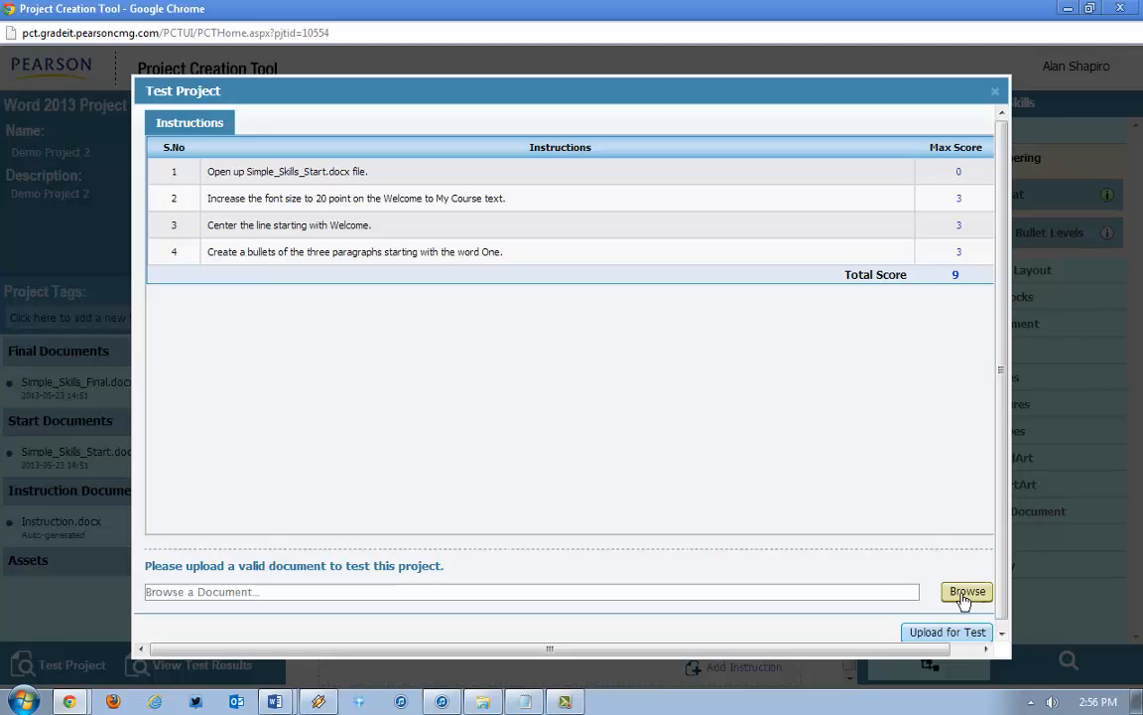
{"action": "left_click", "coordinate": [963, 595]}
{"action": "double_click", "coordinate": [416, 206]}
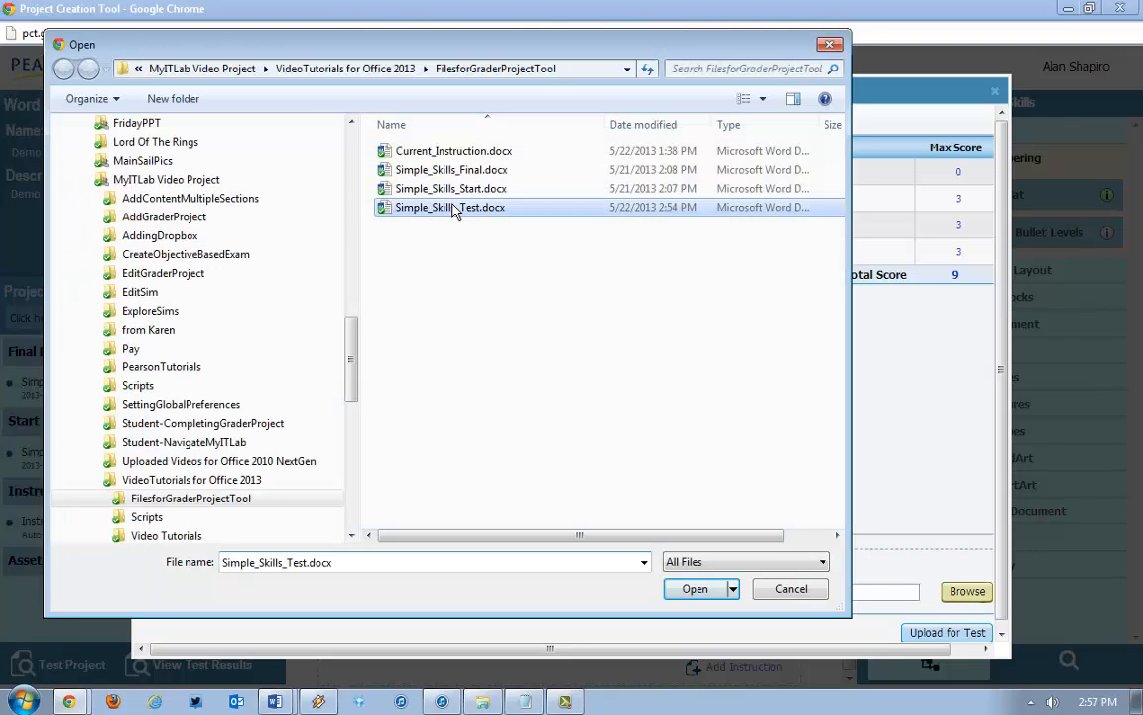
{"action": "left_click", "coordinate": [898, 631]}
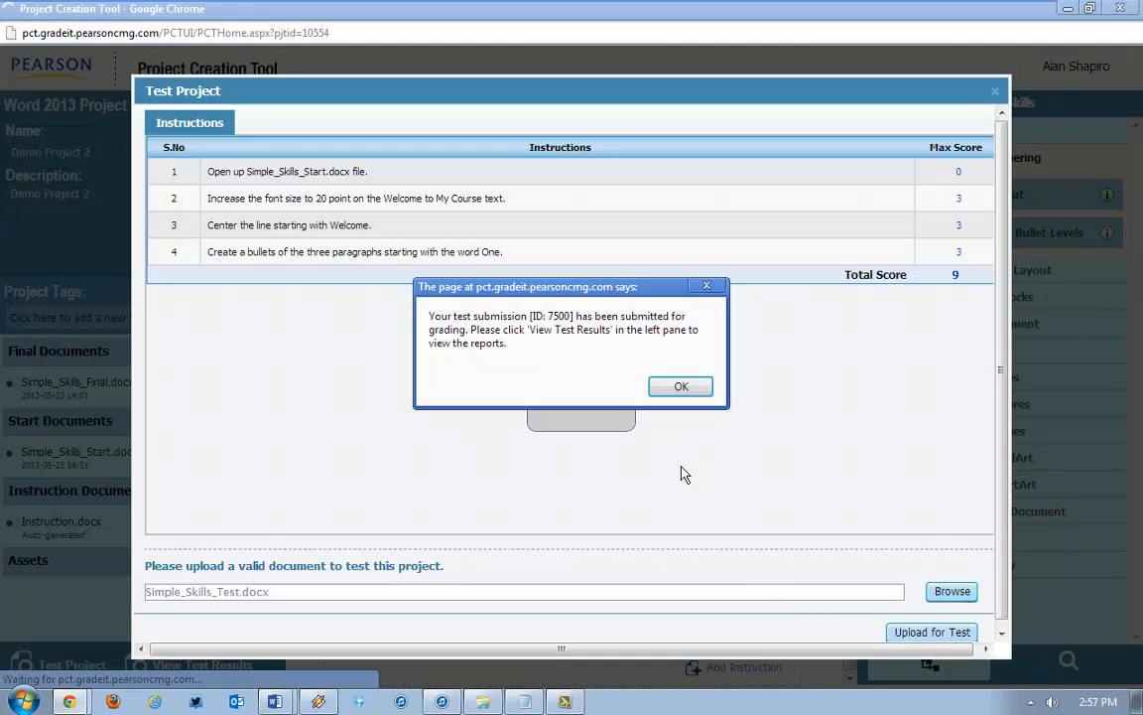
{"action": "left_click", "coordinate": [681, 388]}
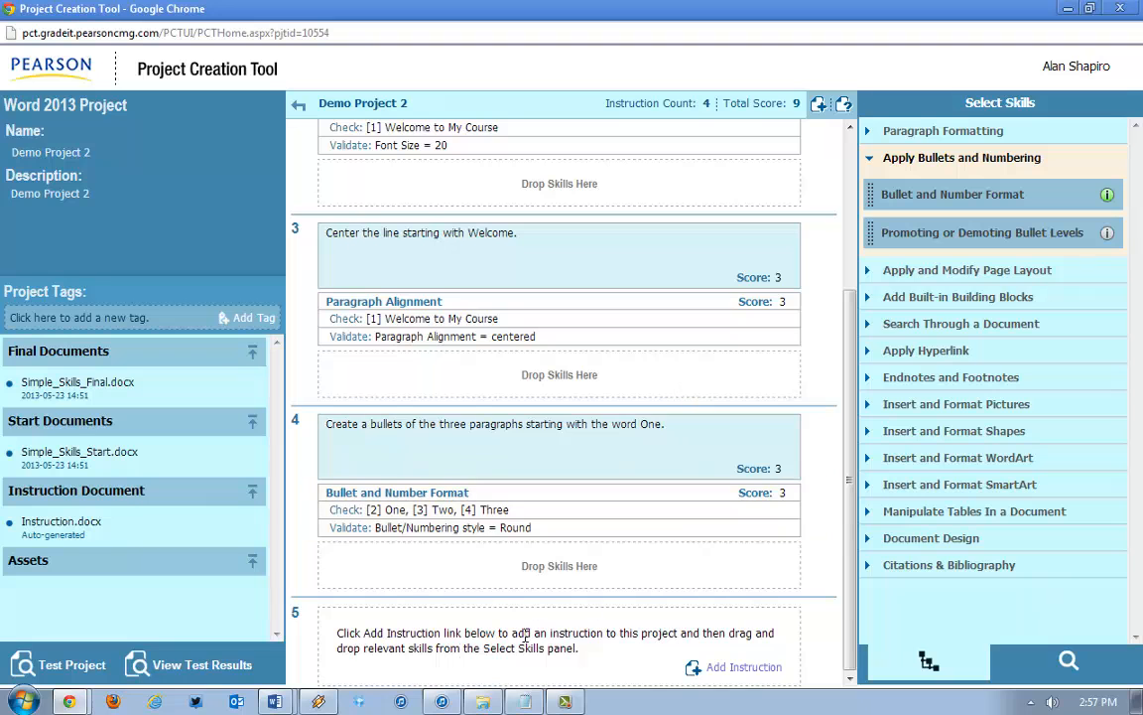
{"action": "left_click", "coordinate": [224, 667]}
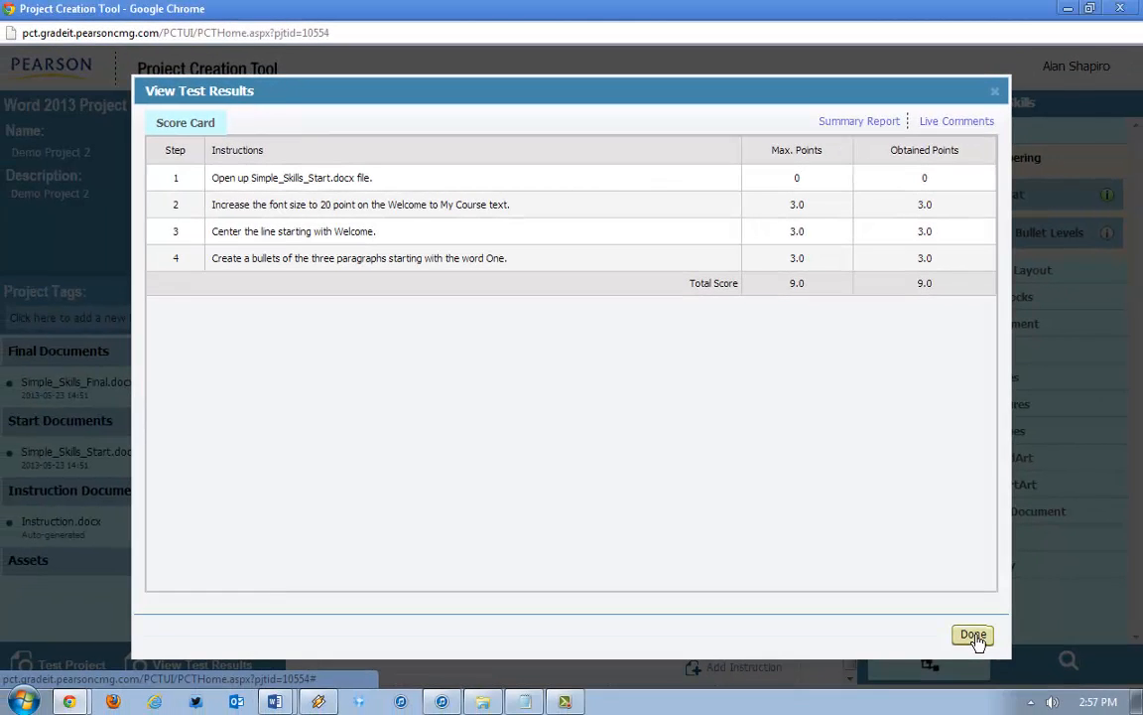
{"action": "left_click", "coordinate": [973, 635]}
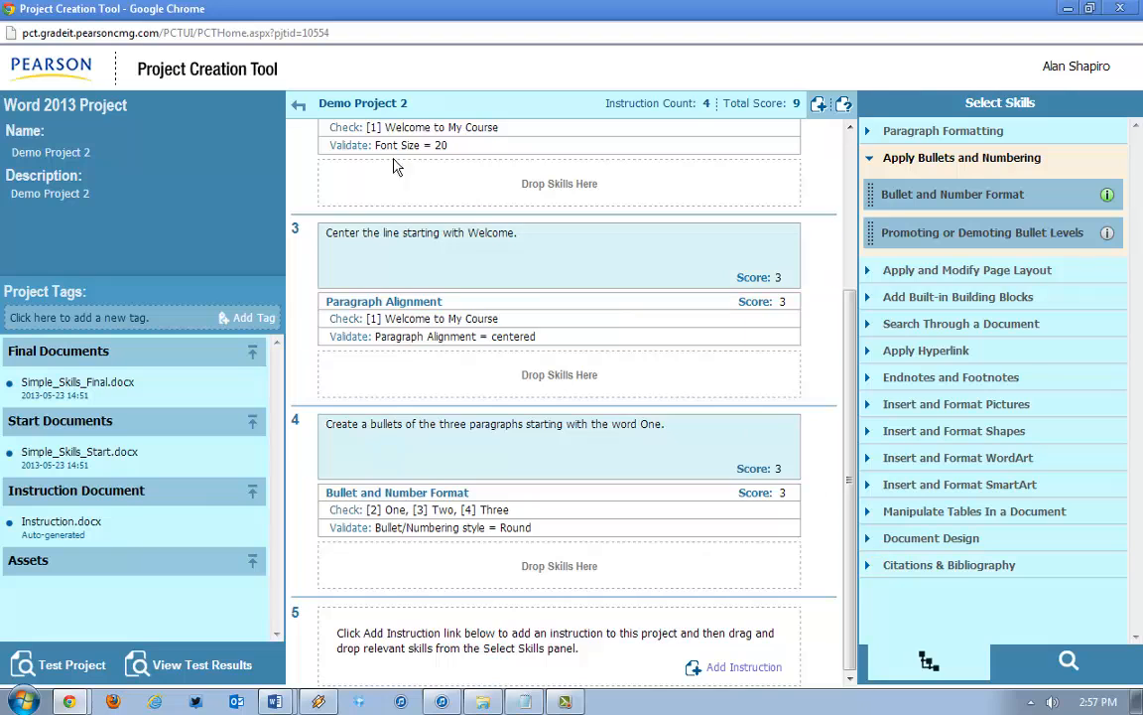
- Publish Demo Project 2 from the project list and close the Project Creation Tool
{"action": "left_click", "coordinate": [303, 115]}
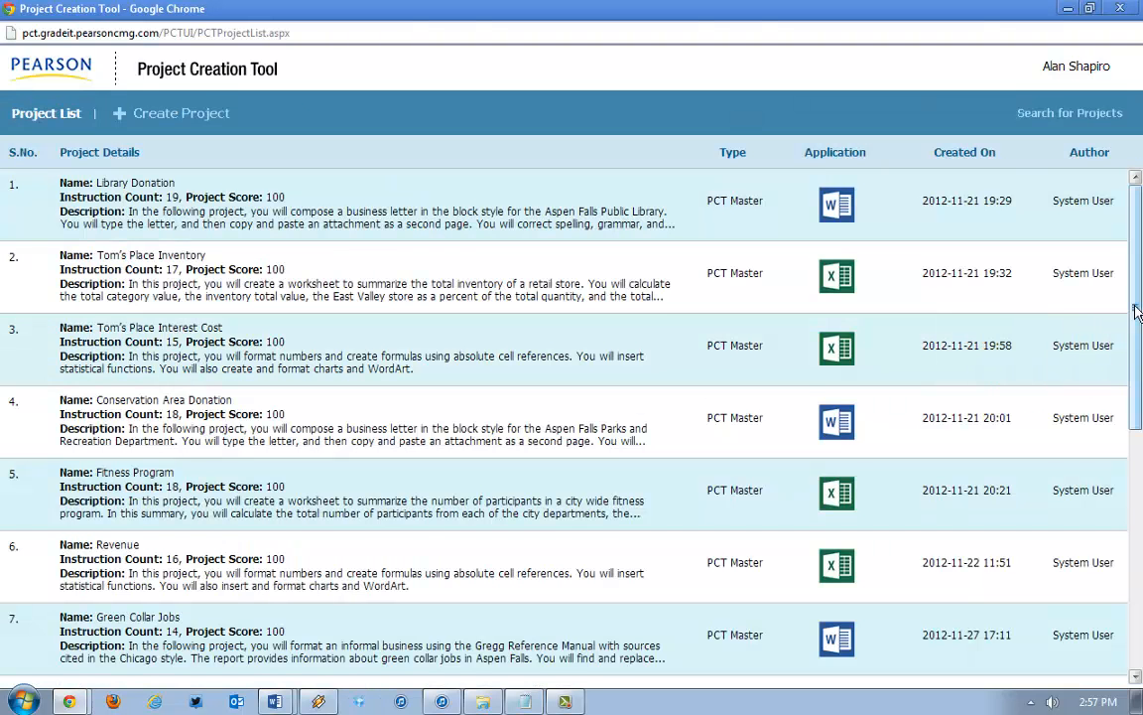
{"action": "left_click_drag", "start_coordinate": [1133, 311], "coordinate": [1137, 575]}
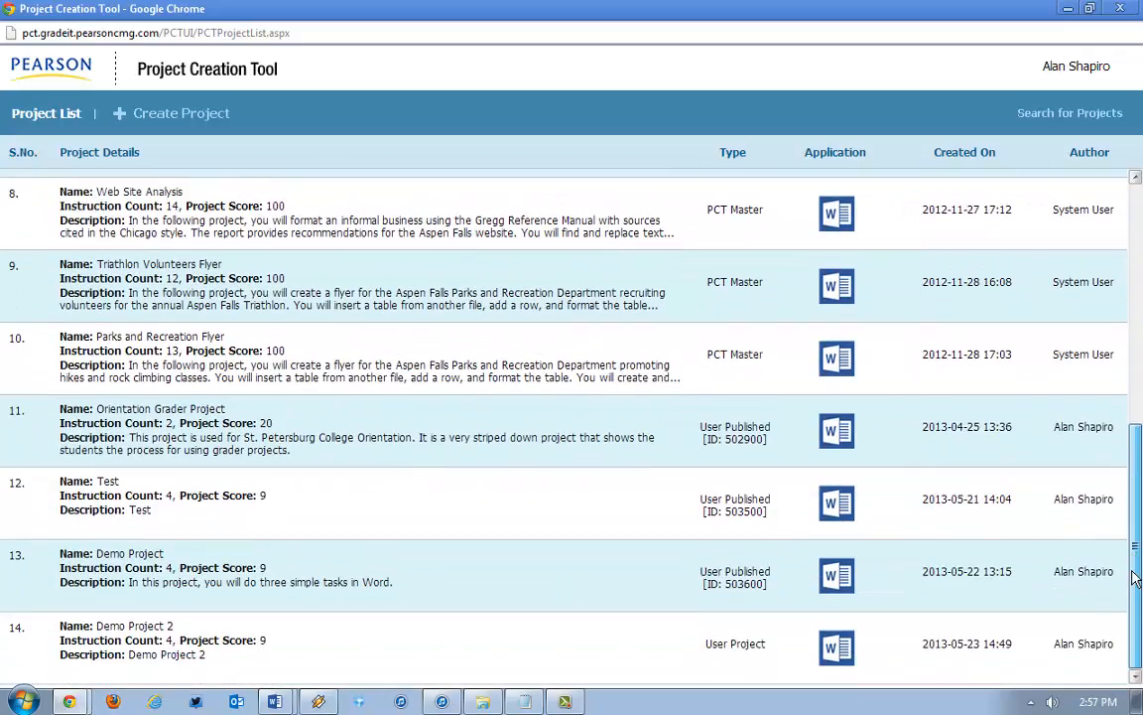
{"action": "mouse_move", "coordinate": [689, 672]}
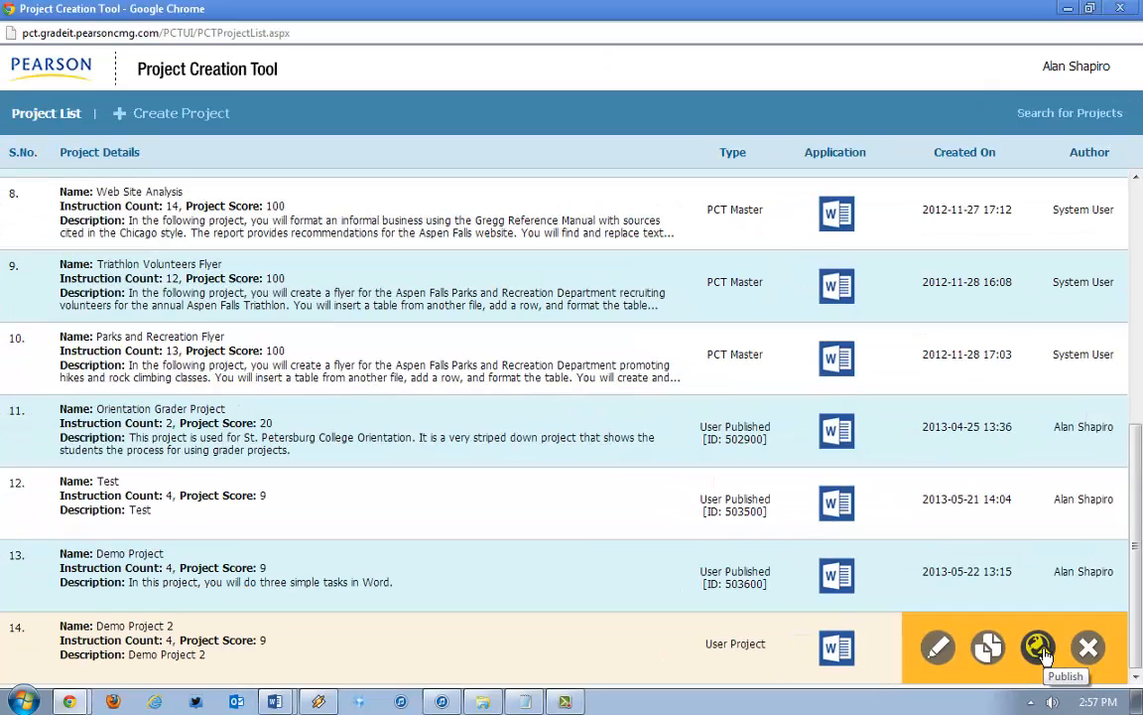
{"action": "left_click", "coordinate": [1038, 647]}
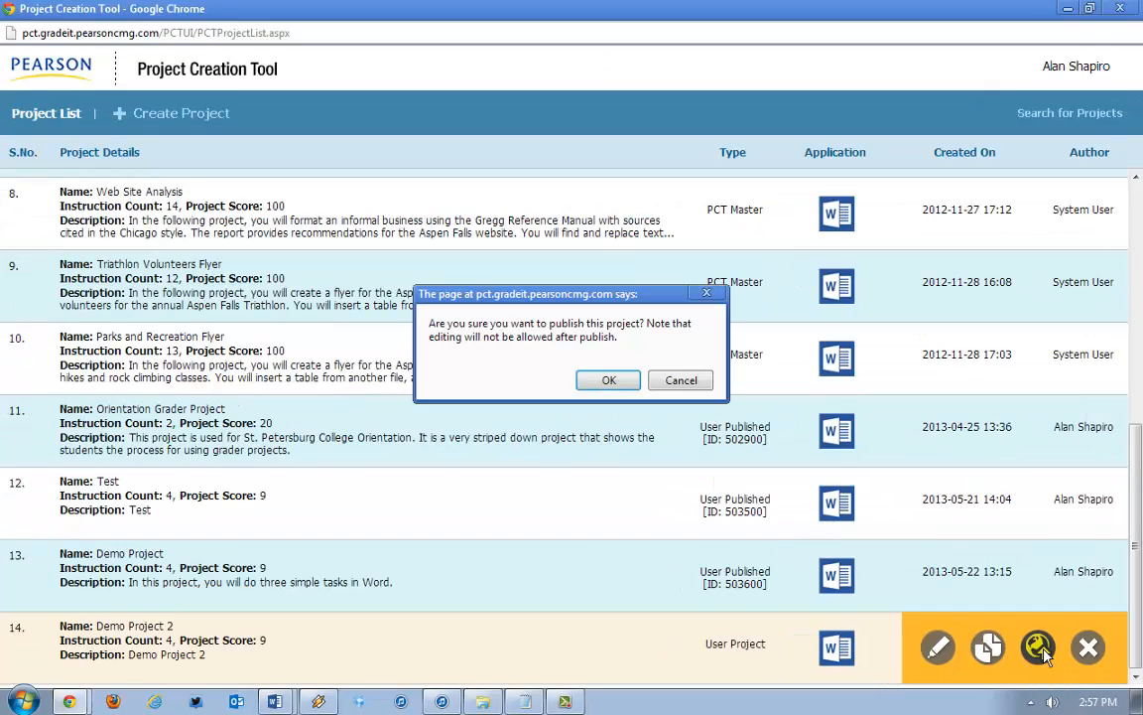
{"action": "left_click", "coordinate": [608, 383]}
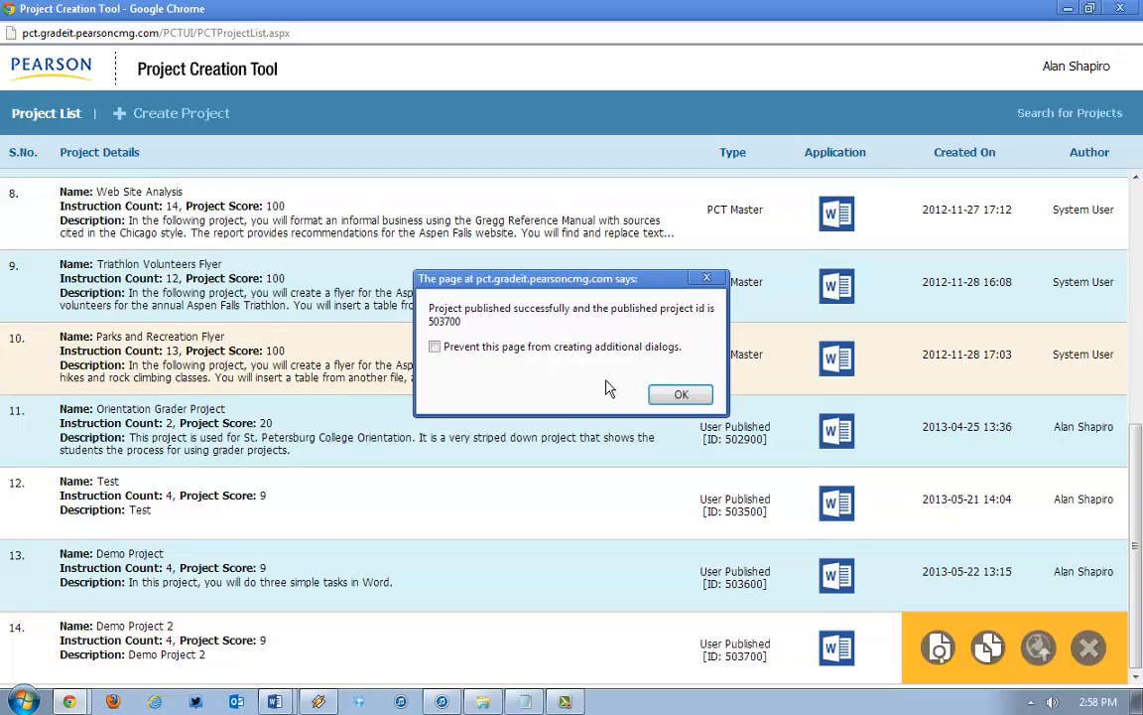
{"action": "left_click", "coordinate": [683, 394]}
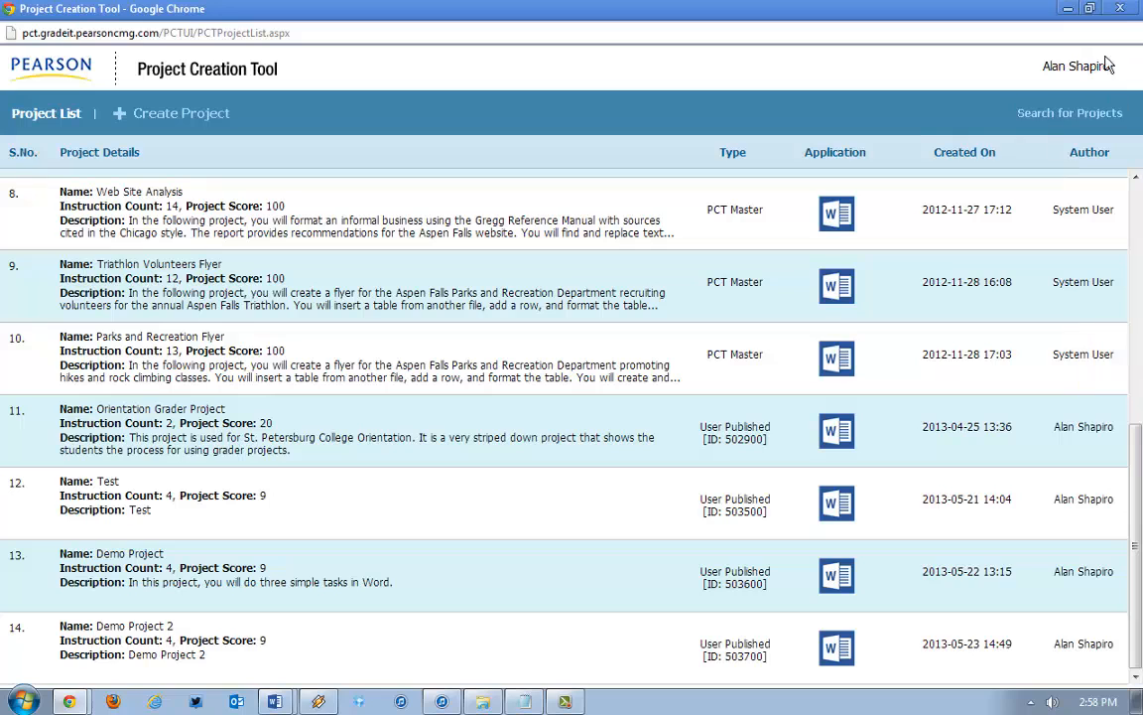
{"action": "left_click", "coordinate": [1120, 10]}
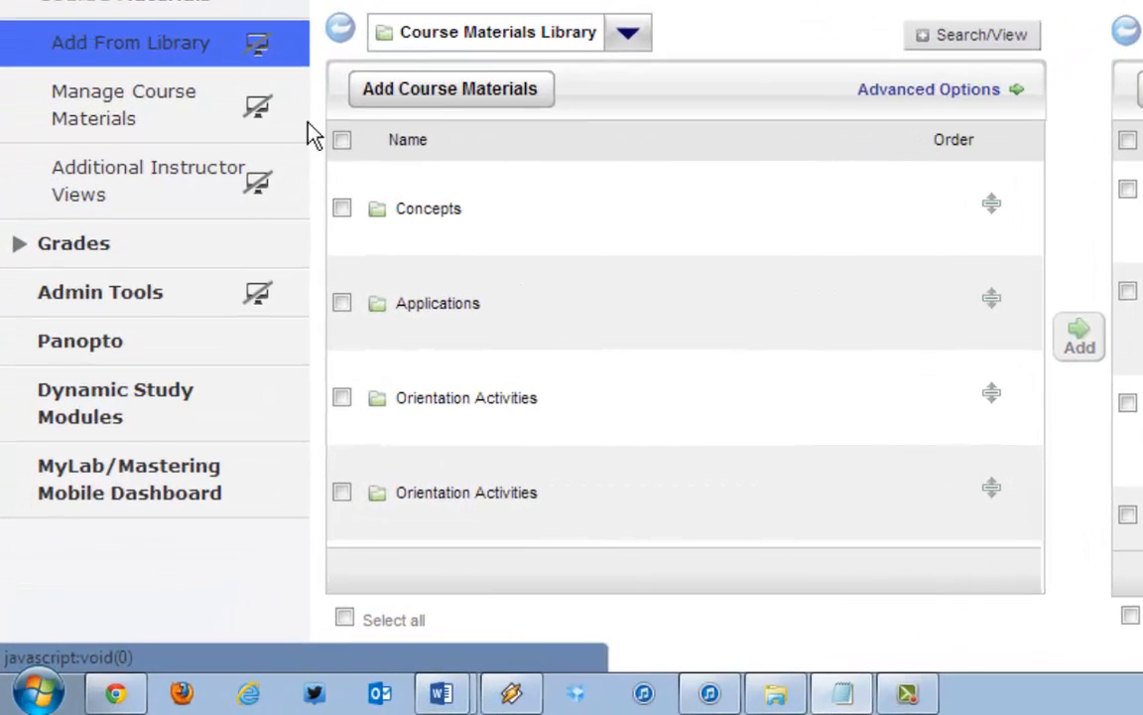
- Start a new Grader Project question in the course's question library and title it Demo Project 2
{"action": "left_click", "coordinate": [107, 199]}
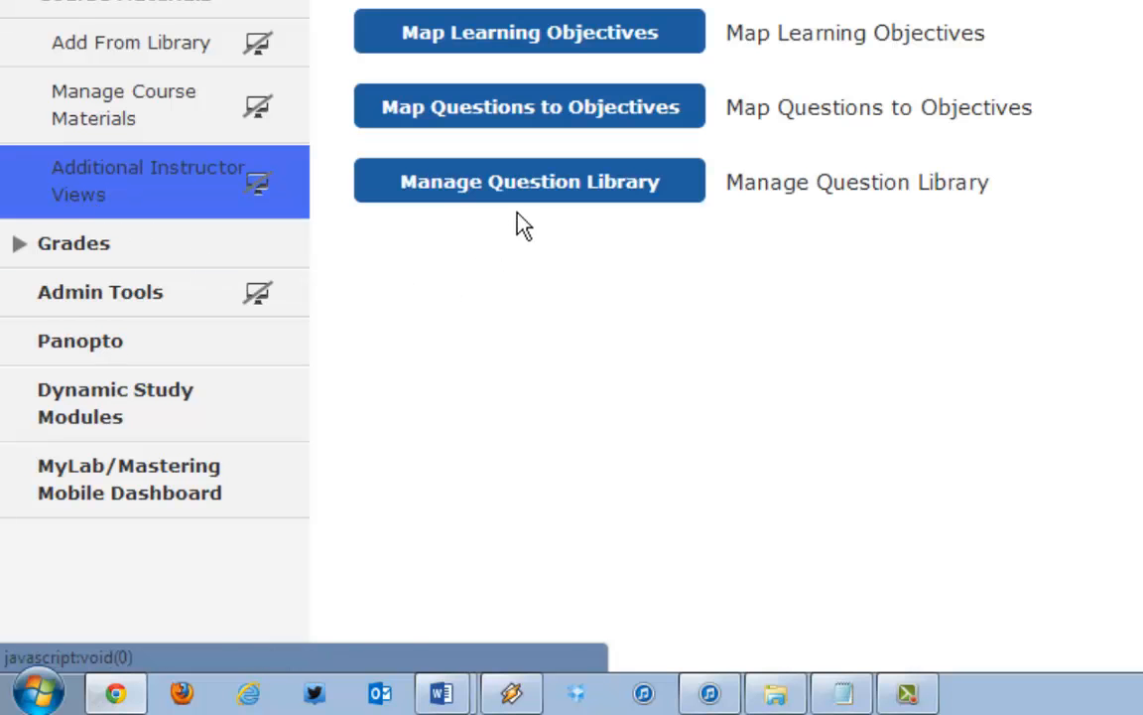
{"action": "left_click", "coordinate": [526, 197]}
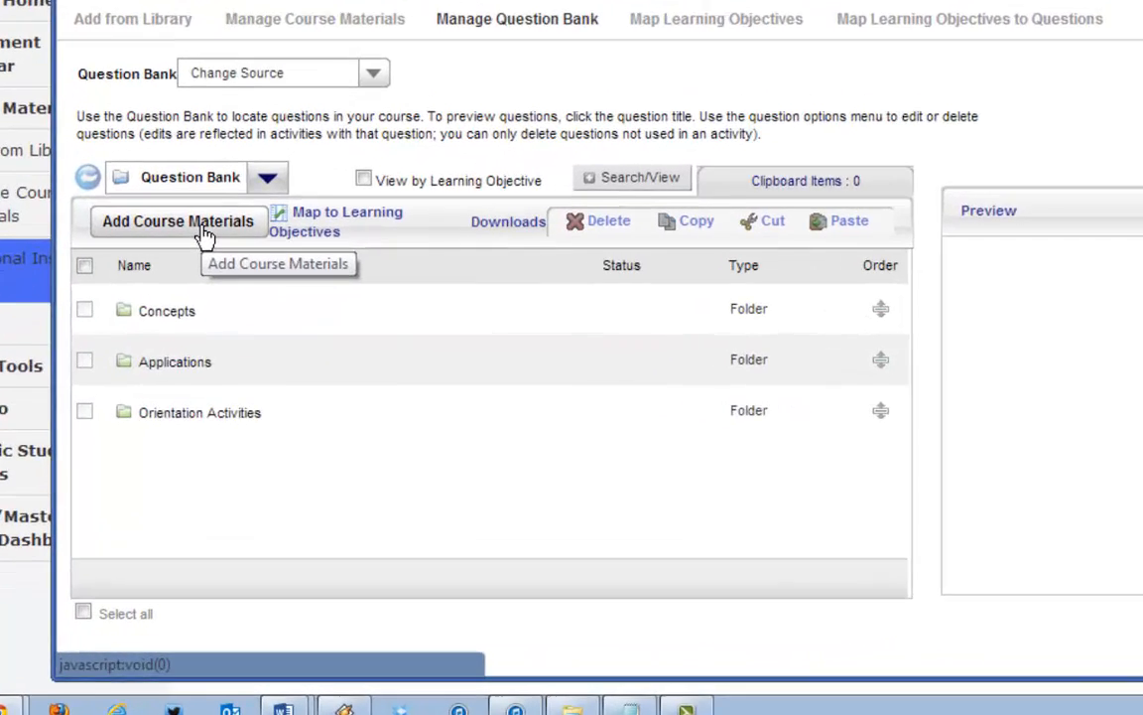
{"action": "left_click", "coordinate": [211, 348]}
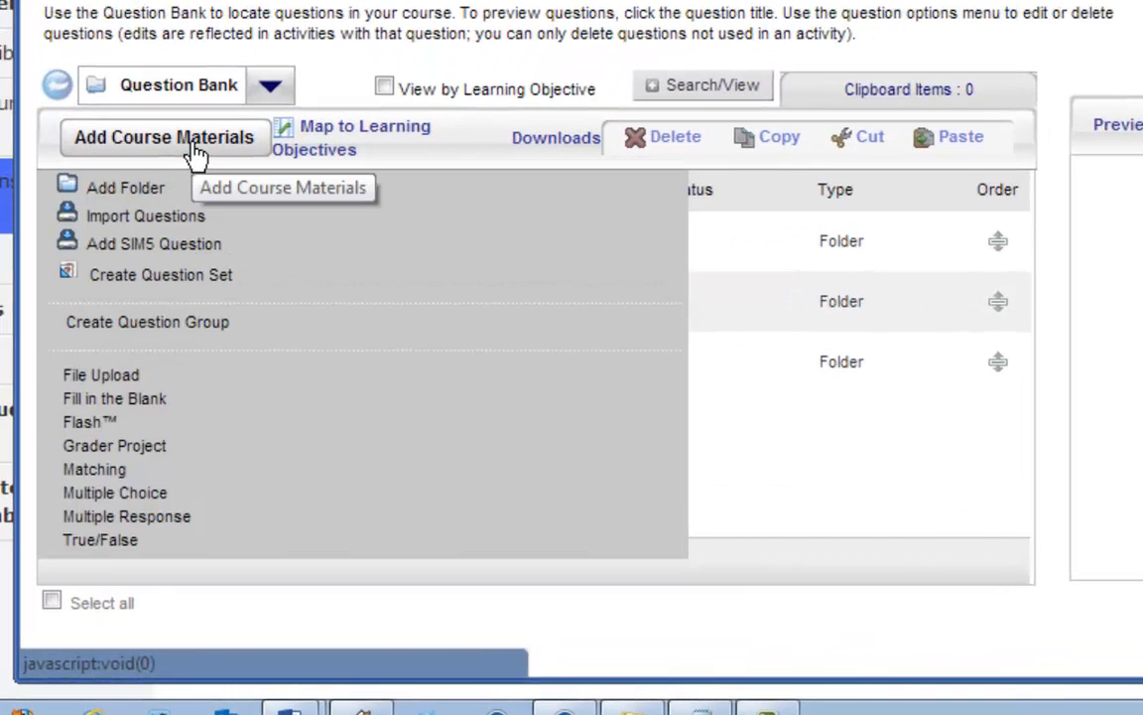
{"action": "left_click", "coordinate": [109, 448]}
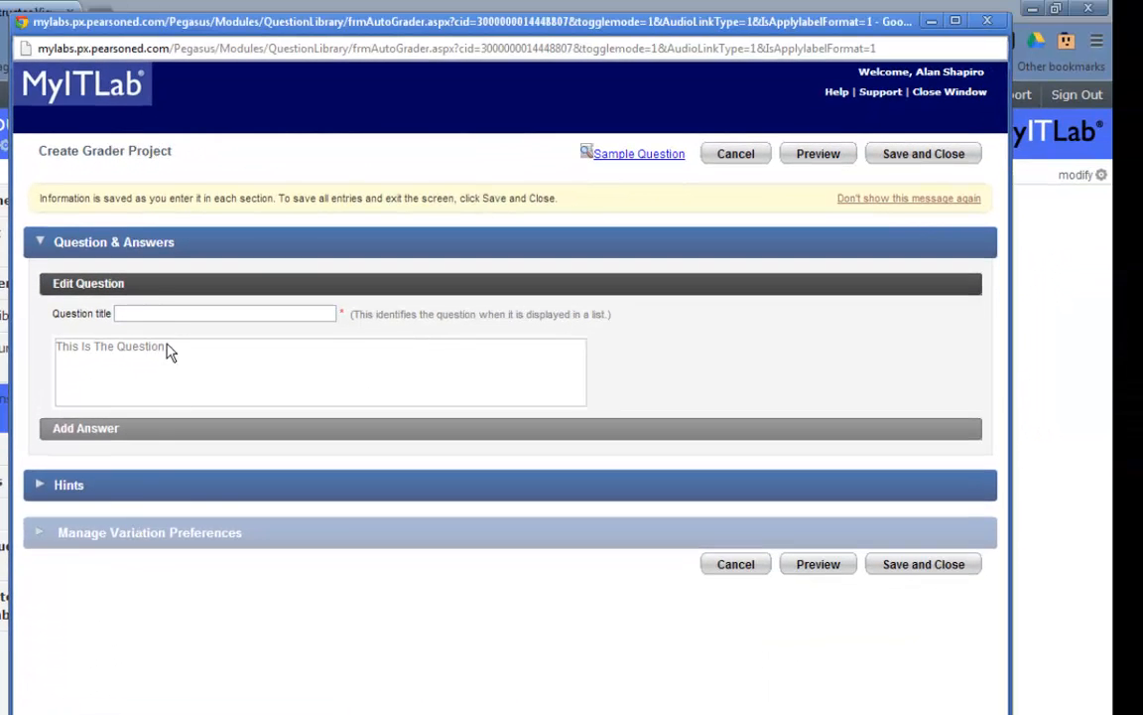
{"action": "left_click", "coordinate": [154, 311]}
{"action": "type", "text": "Dem"}
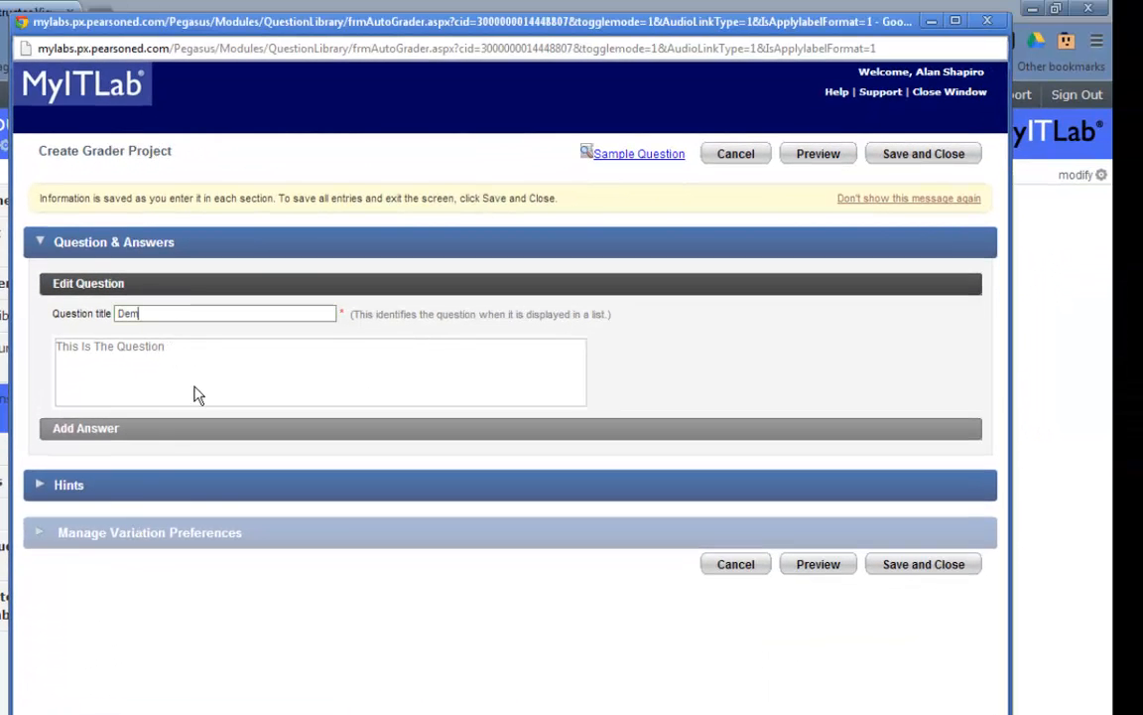
{"action": "type", "text": "Project 2"}
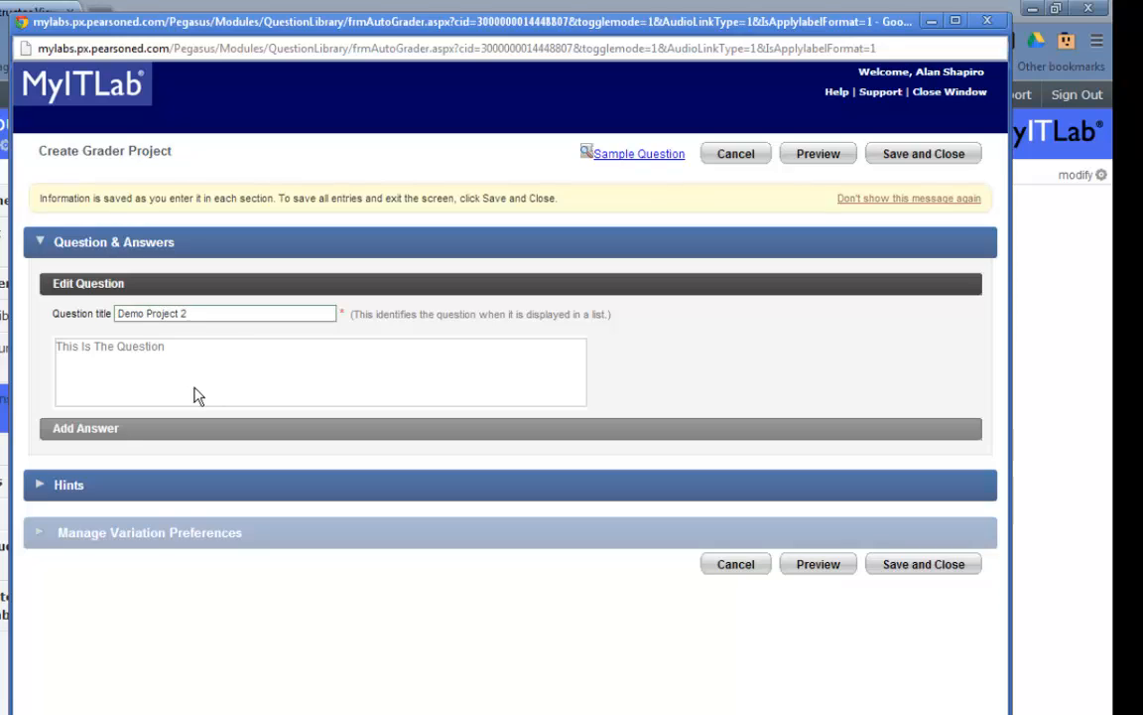
- Add an answer to the question and link its myitlab:grader ID to the published Demo Project 2
{"action": "left_click", "coordinate": [109, 429]}
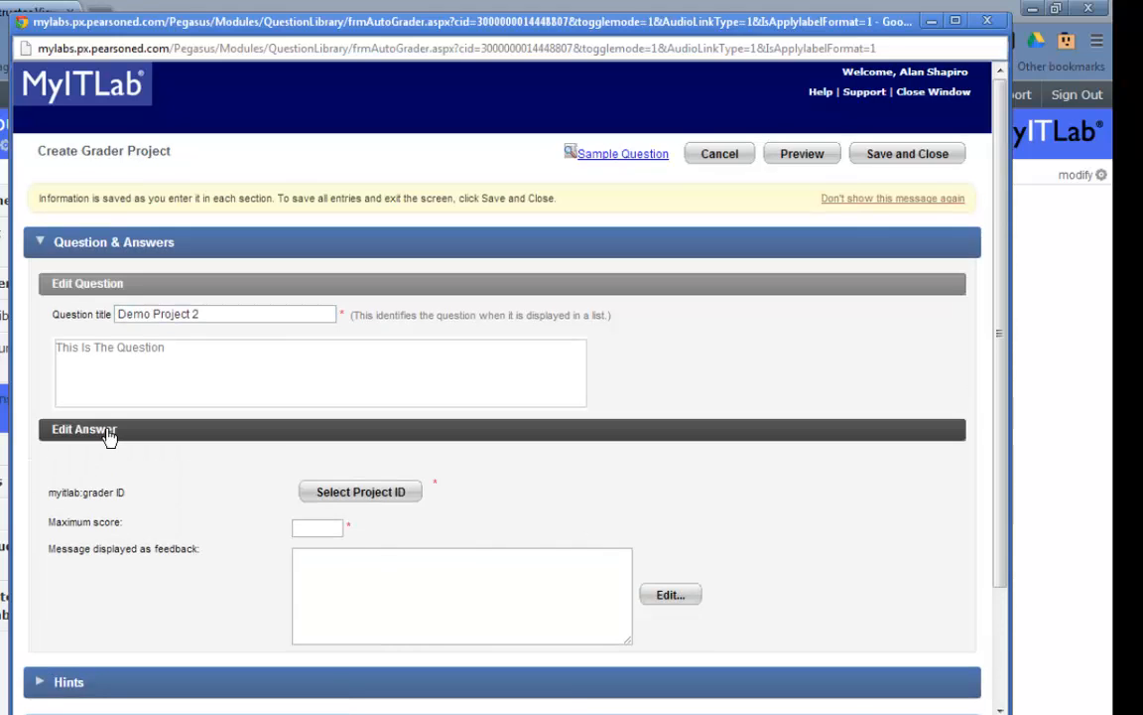
{"action": "left_click", "coordinate": [361, 493]}
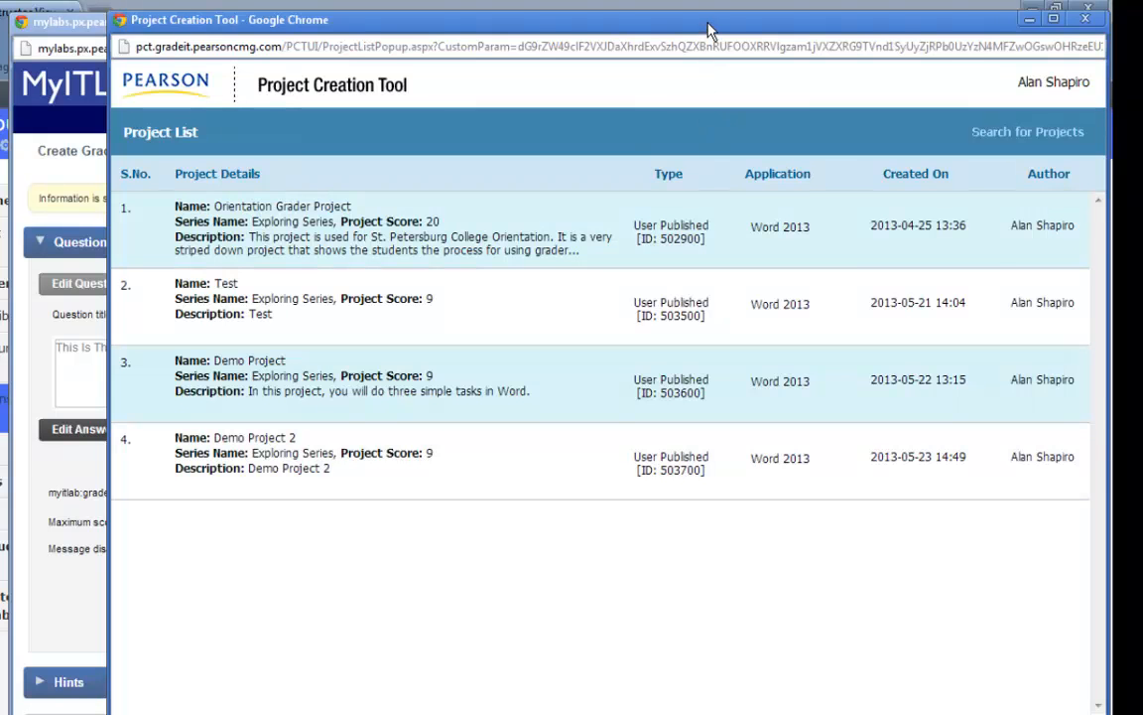
{"action": "left_click_drag", "start_coordinate": [705, 28], "coordinate": [627, 30]}
{"action": "mouse_move", "coordinate": [635, 461]}
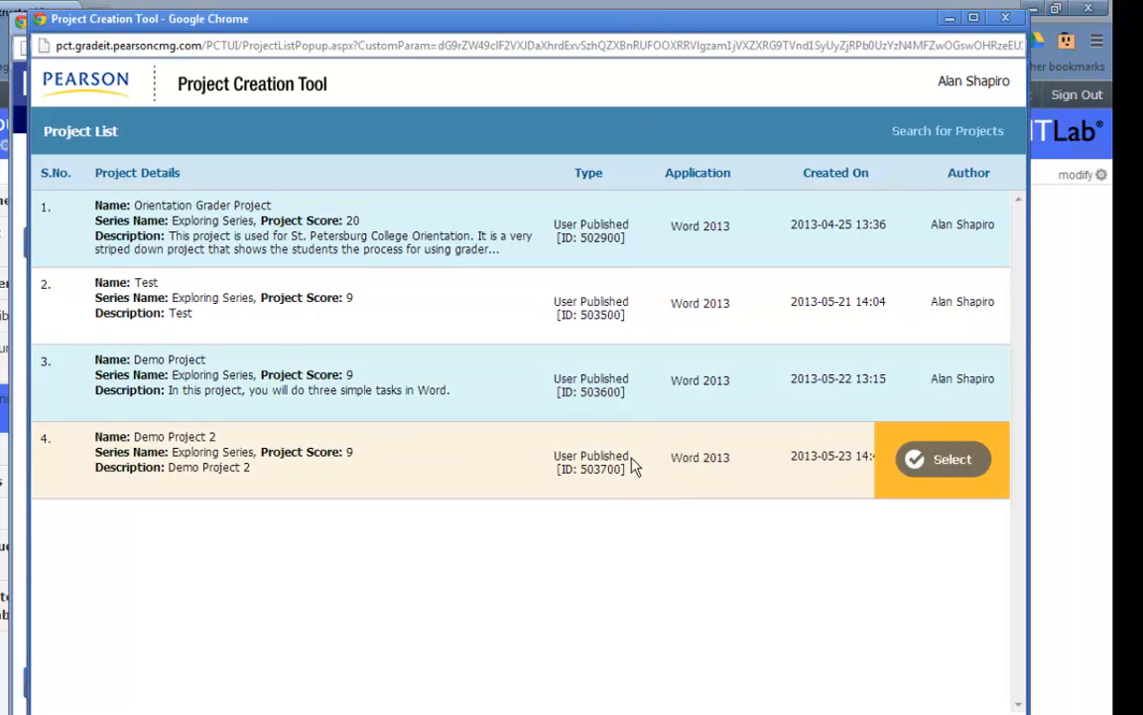
{"action": "left_click", "coordinate": [943, 459]}
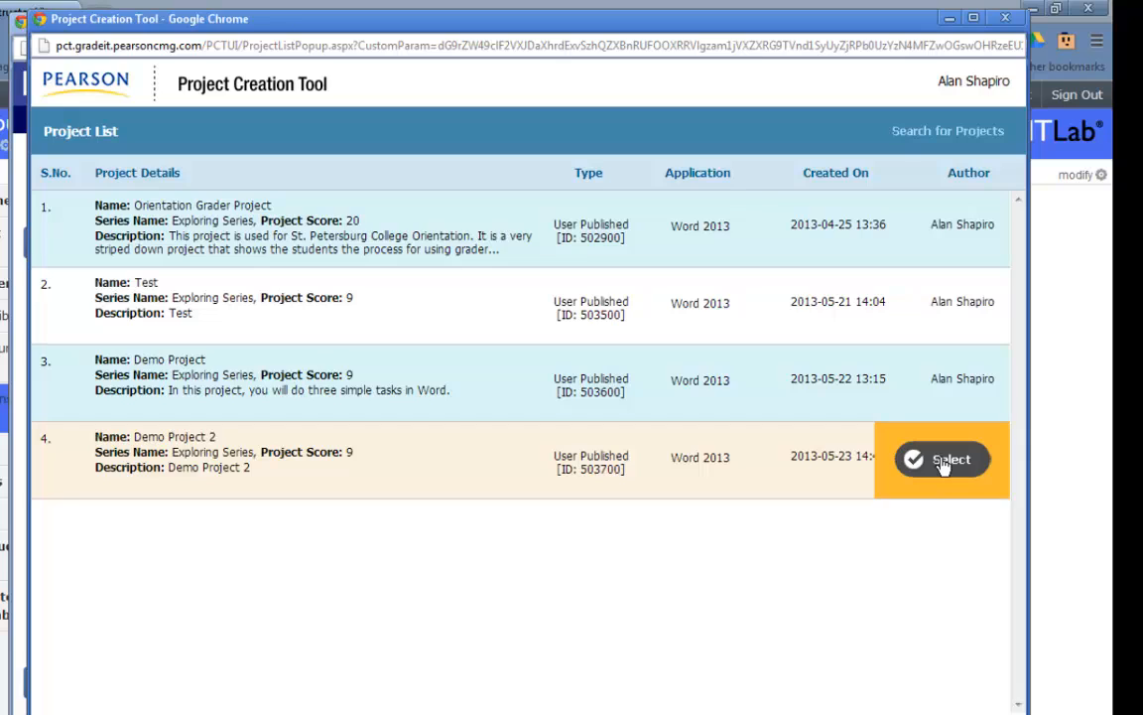
- Set the question's maximum score to 9, save the question, and close the question bank window
{"action": "left_click", "coordinate": [327, 529]}
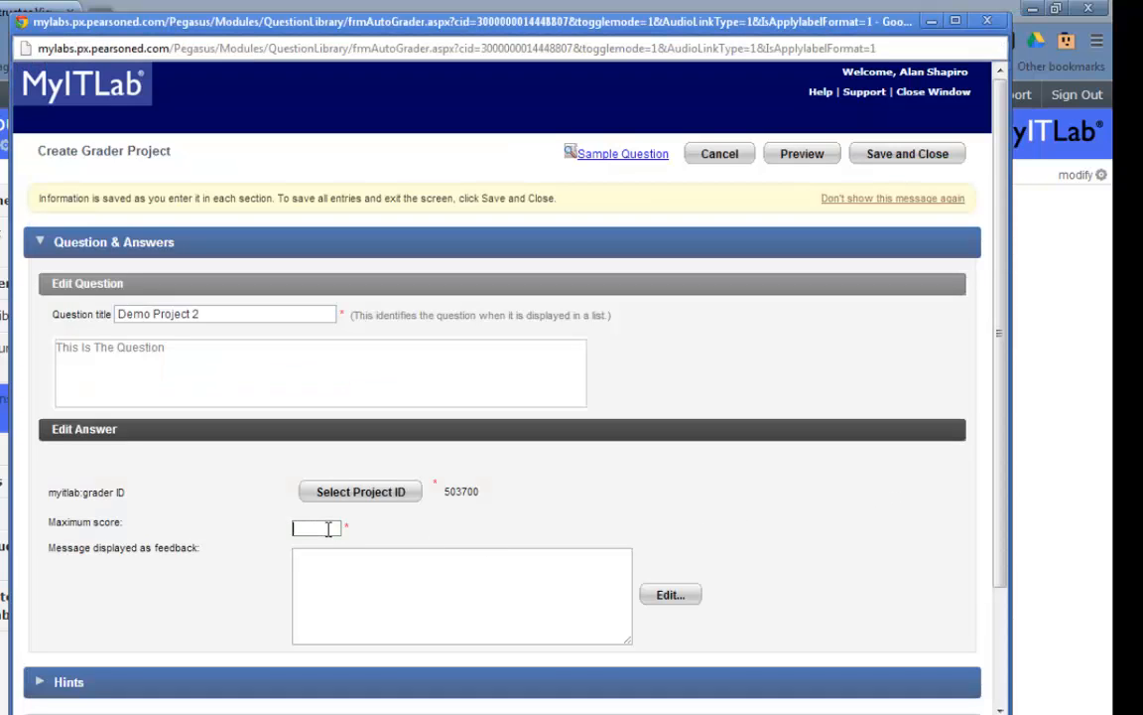
{"action": "type", "text": "9"}
{"action": "left_click", "coordinate": [349, 560]}
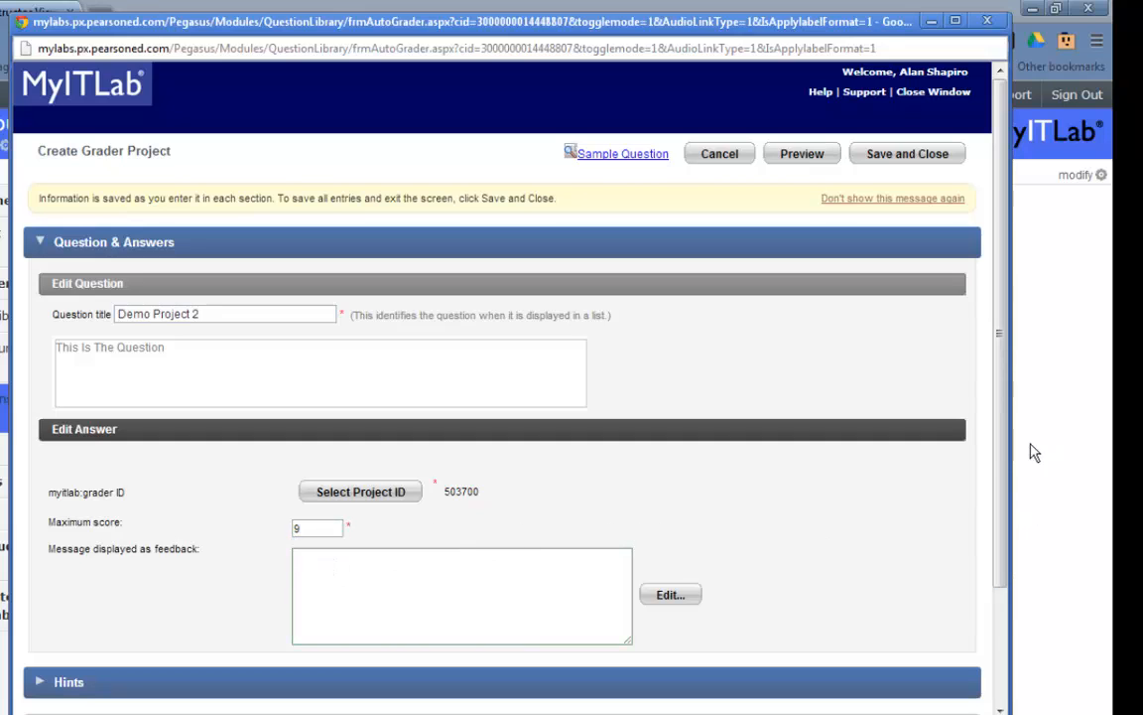
{"action": "left_click_drag", "start_coordinate": [999, 443], "coordinate": [999, 491]}
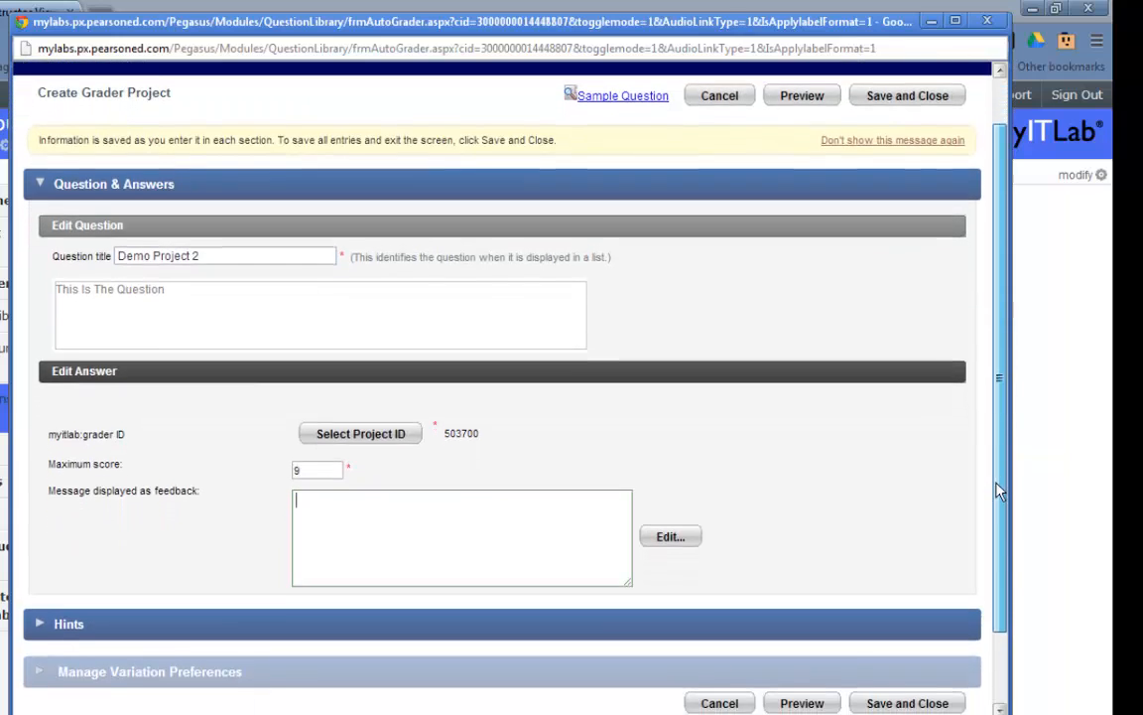
{"action": "scroll", "coordinate": [1000, 490], "scroll_direction": "up", "scroll_amount": 2}
{"action": "left_click", "coordinate": [903, 159]}
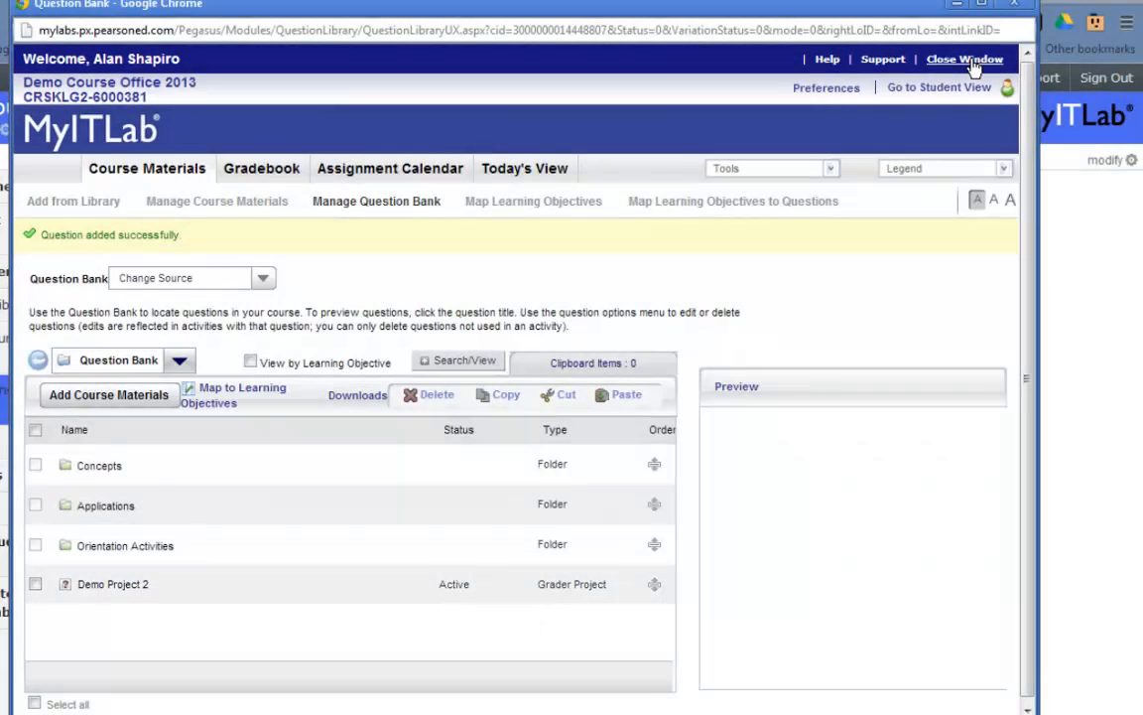
{"action": "left_click", "coordinate": [971, 63]}
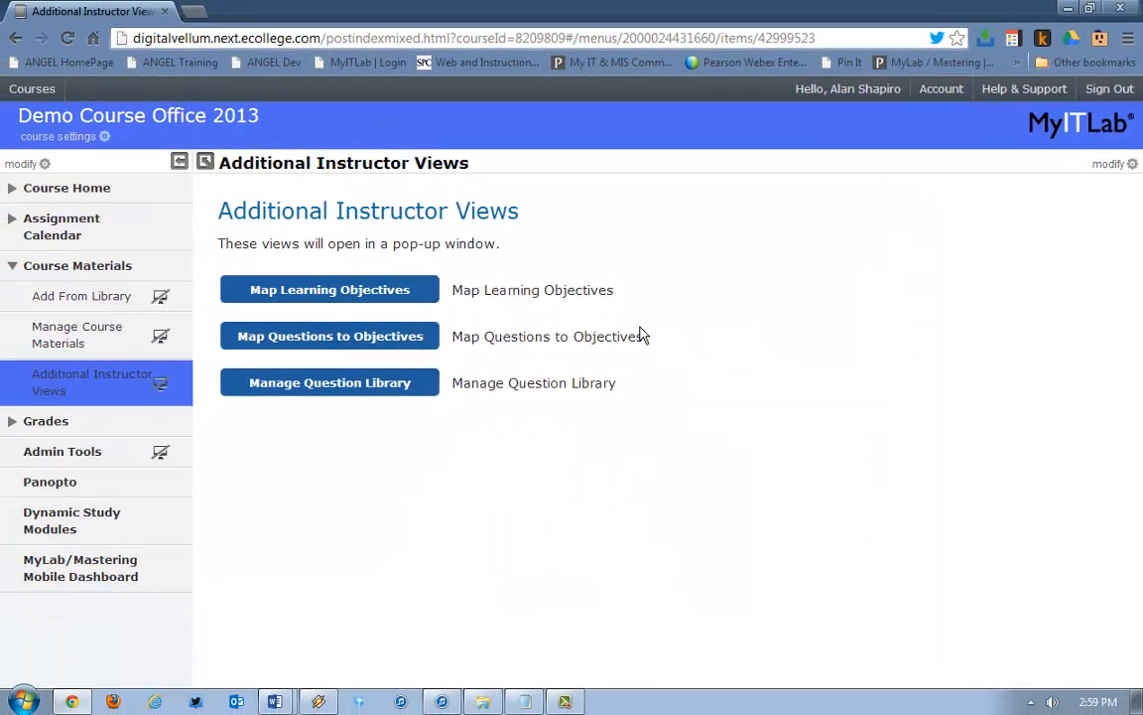
- Create a Grader Project [Homework] activity named Demo Project 2 in the course materials library, evaluated by myitlab:grader, and continue to its questions
{"action": "left_click", "coordinate": [95, 308]}
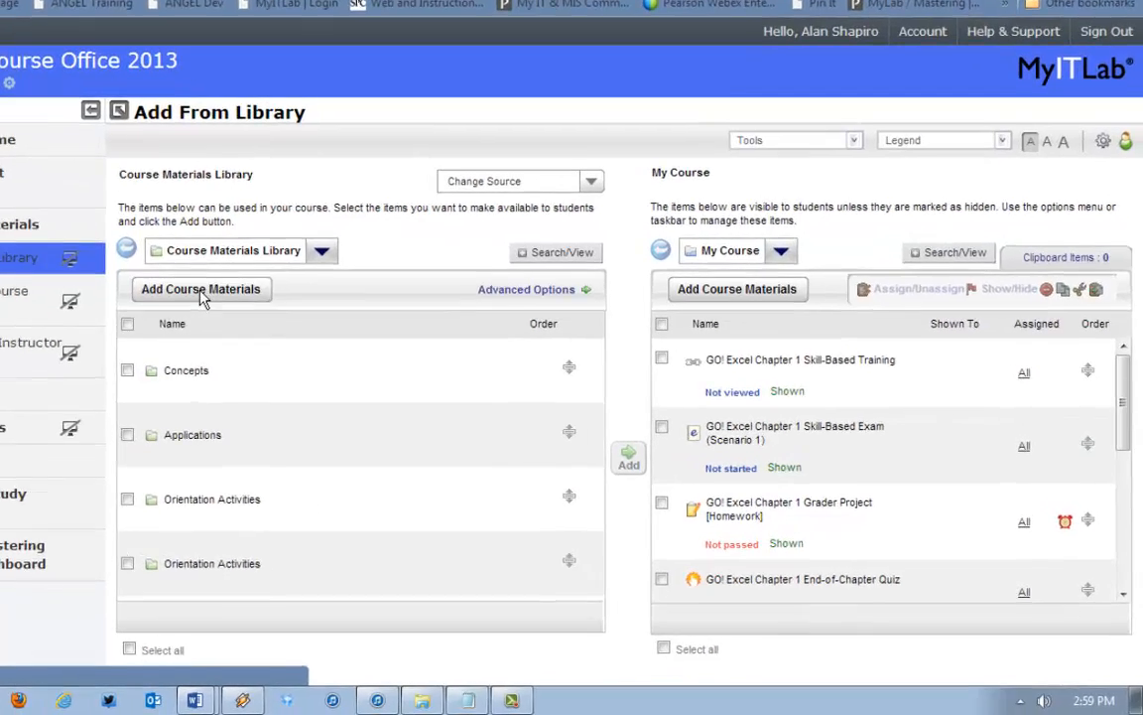
{"action": "left_click", "coordinate": [281, 327]}
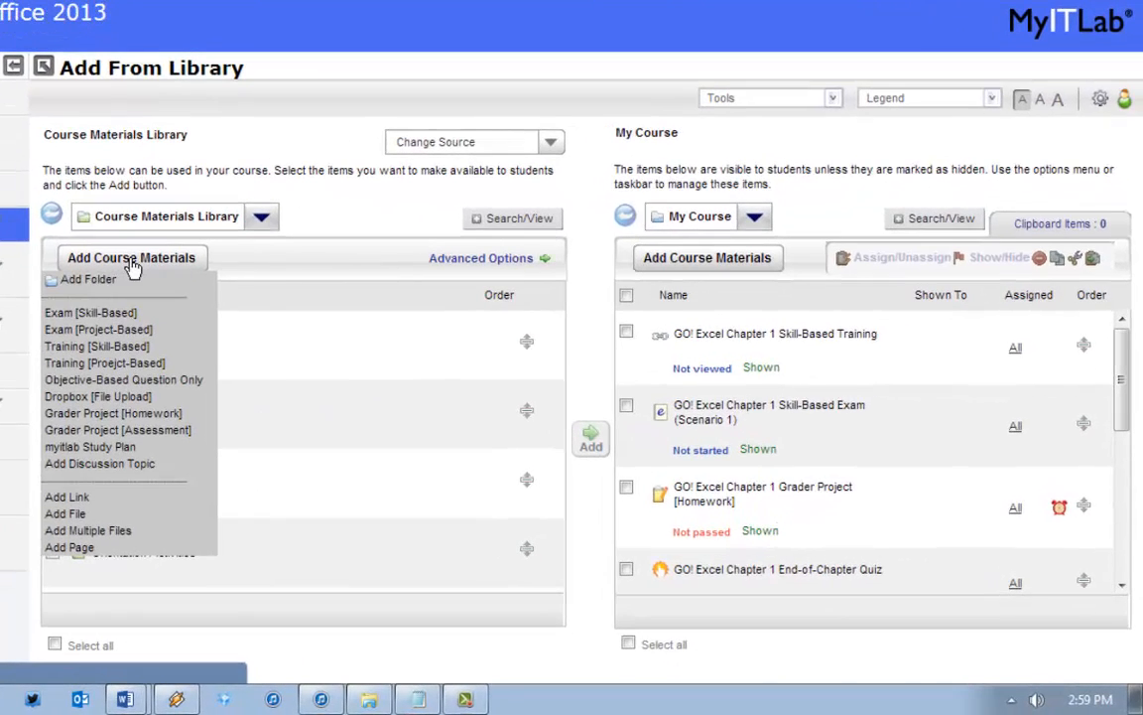
{"action": "left_click", "coordinate": [123, 422]}
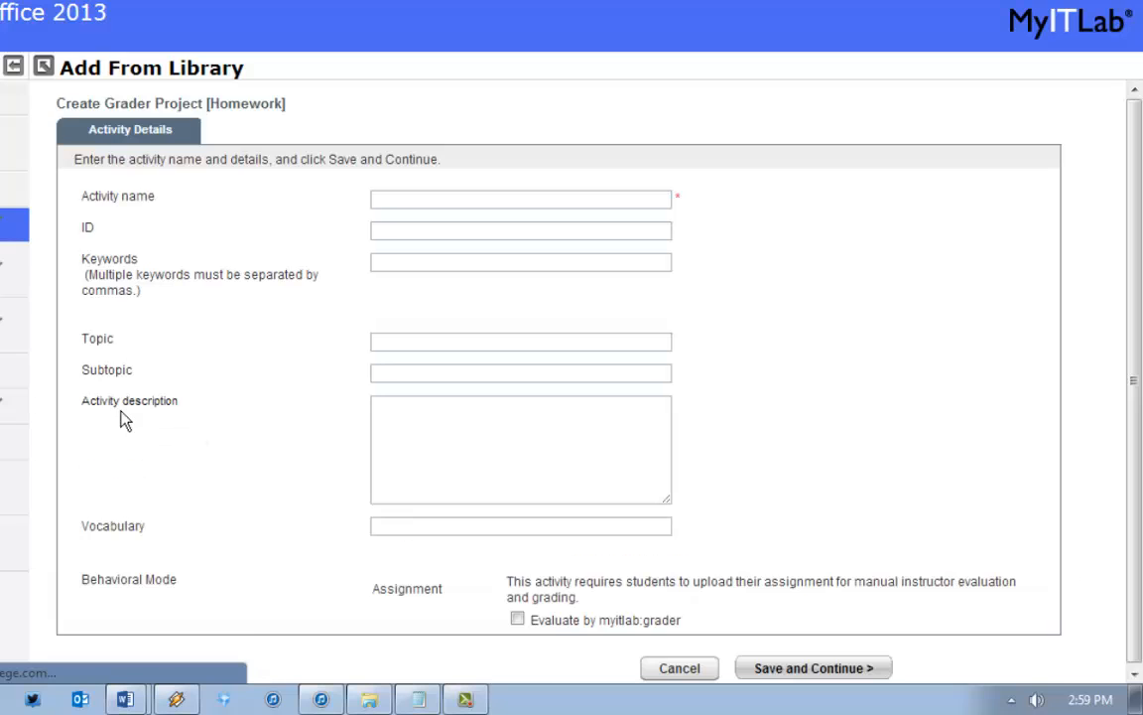
{"action": "left_click", "coordinate": [383, 198]}
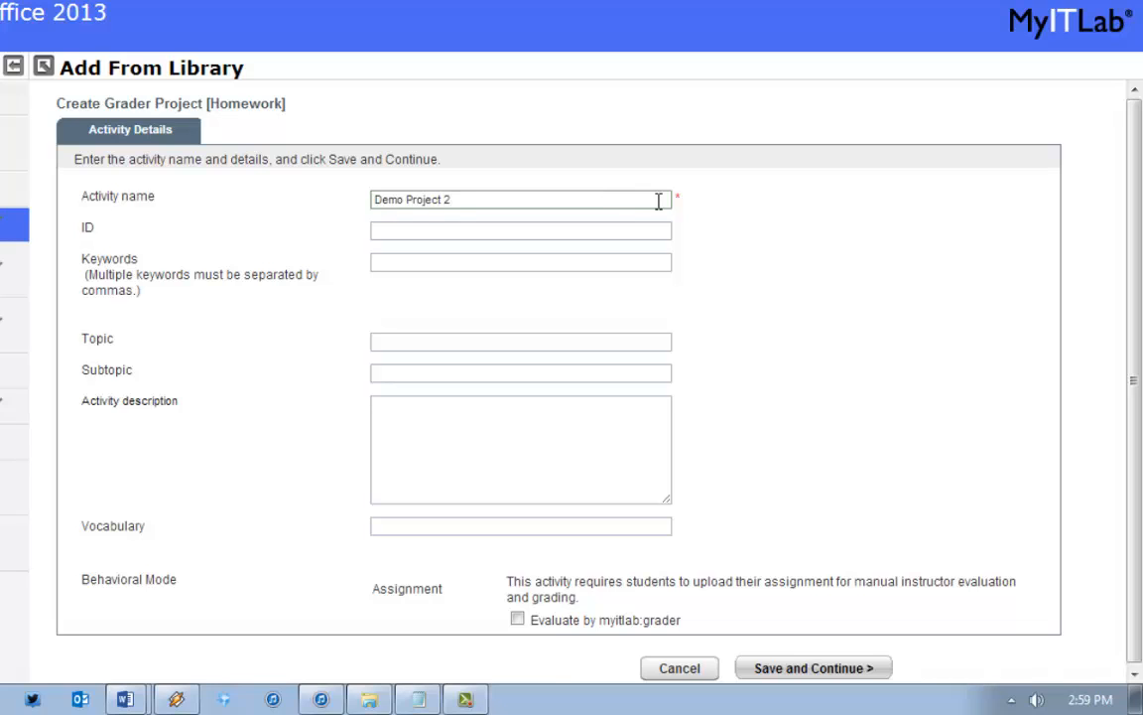
{"action": "left_click", "coordinate": [517, 621]}
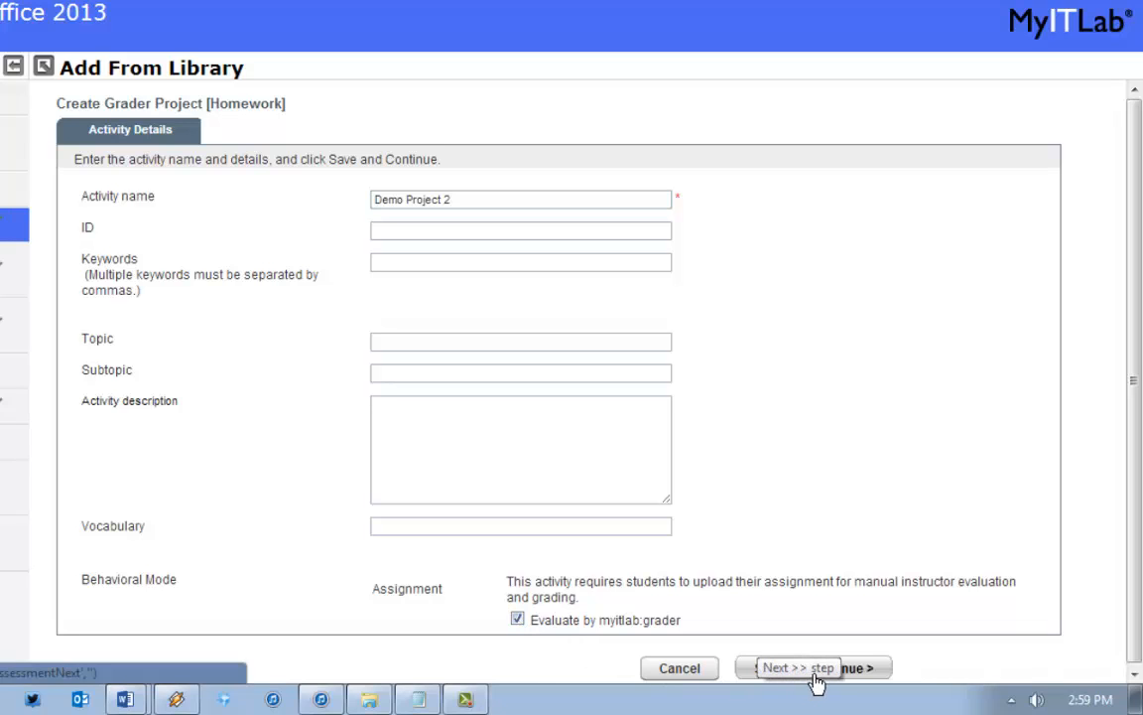
{"action": "left_click", "coordinate": [847, 669]}
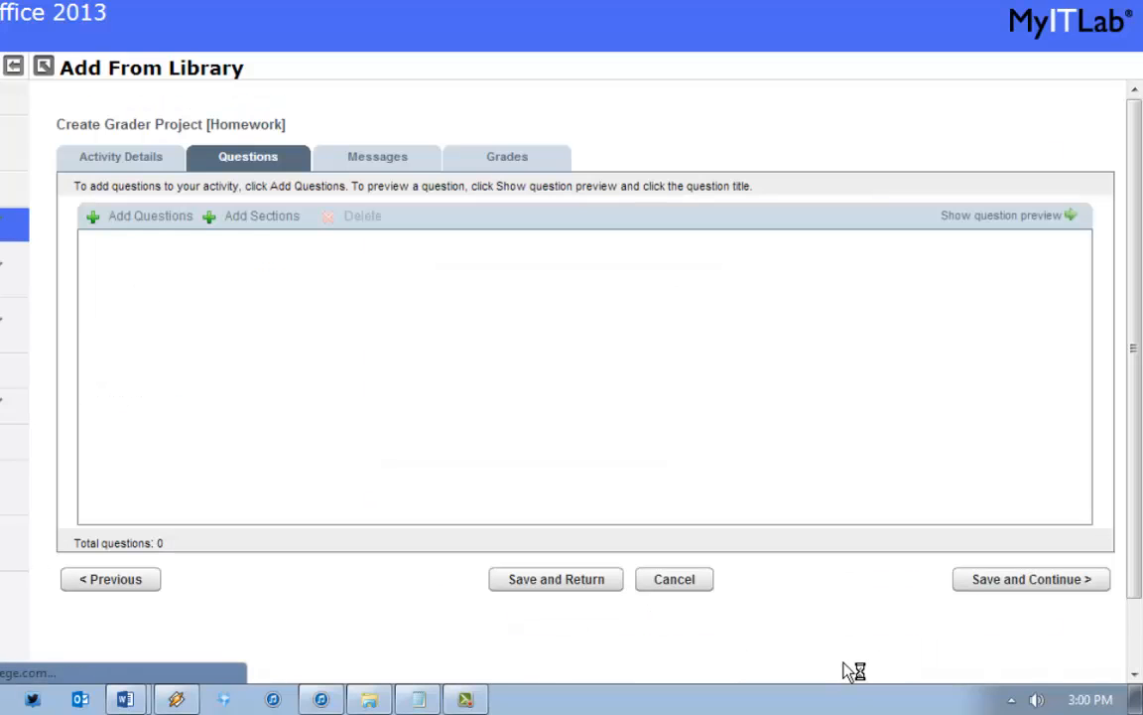
- Add the Demo Project 2 question from the question bank to the activity, and save the activity to return to the library
{"action": "left_click", "coordinate": [152, 220]}
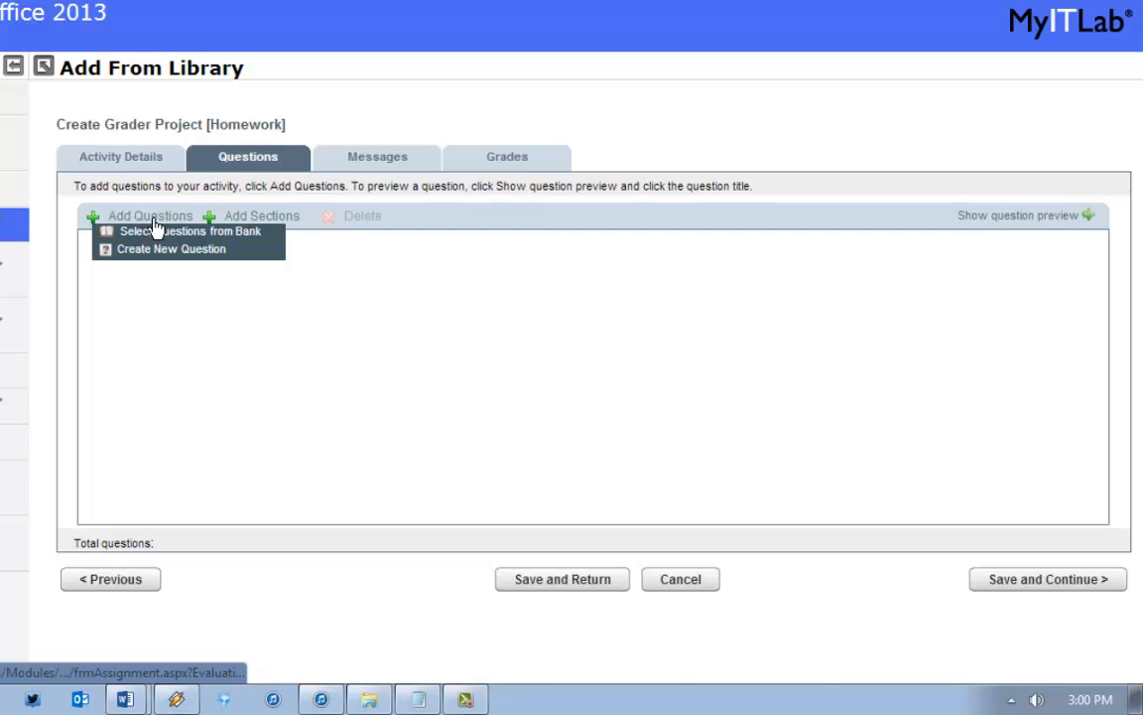
{"action": "left_click", "coordinate": [150, 235]}
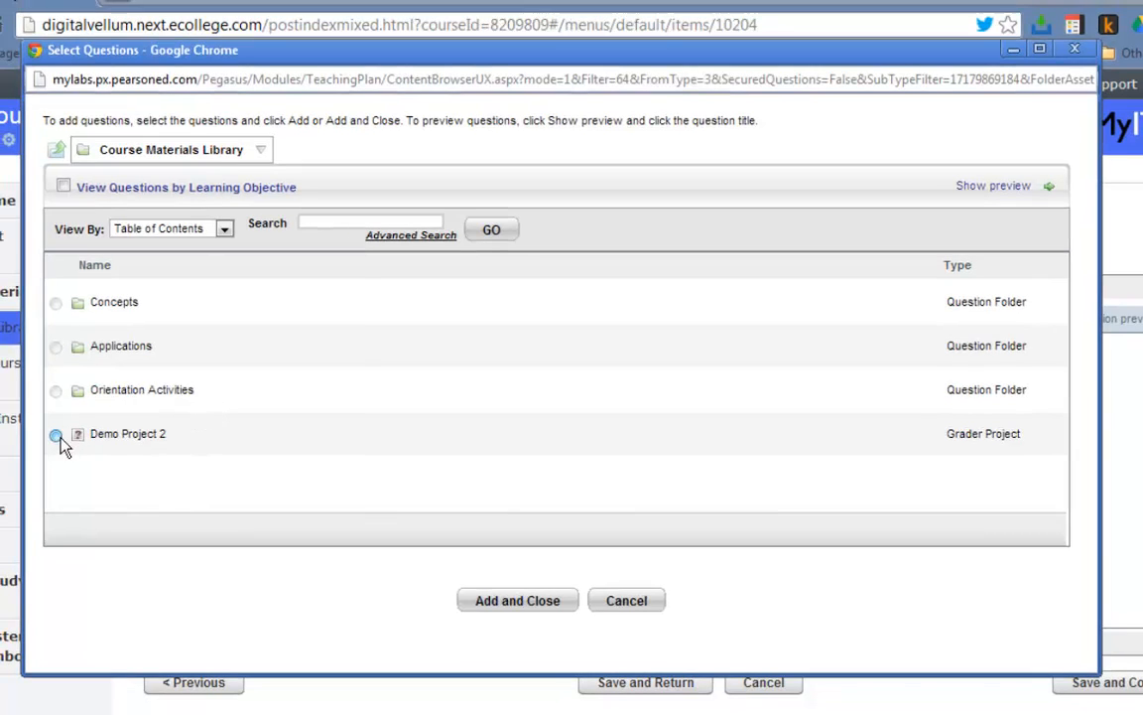
{"action": "left_click", "coordinate": [518, 602]}
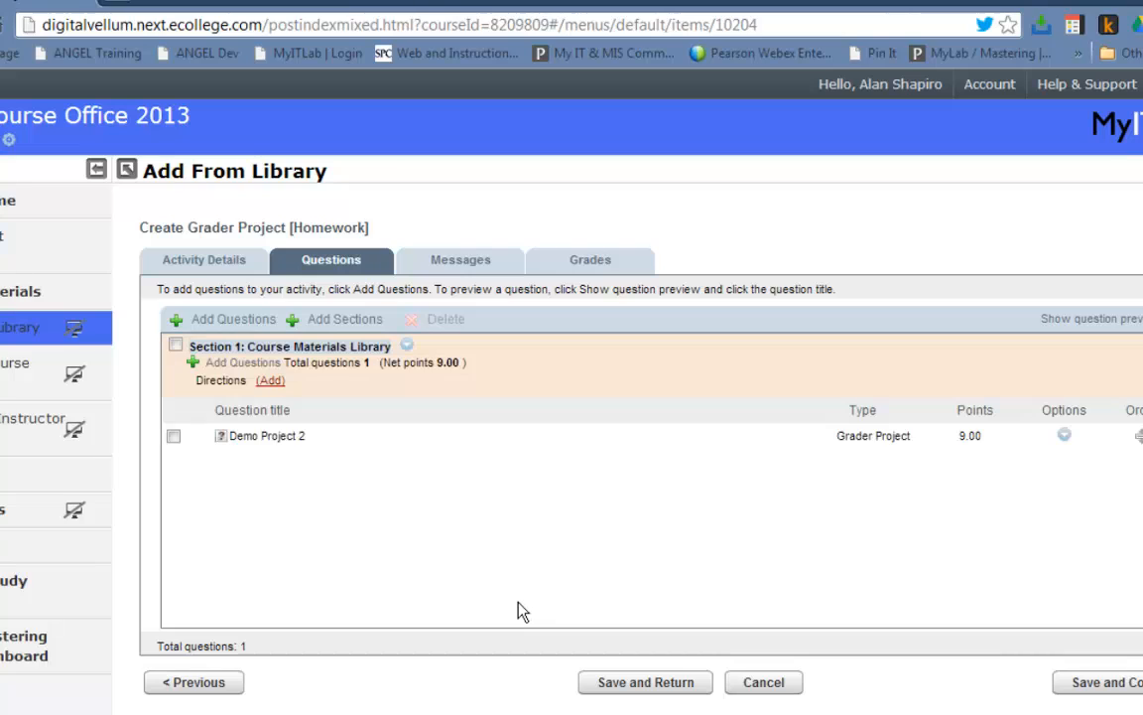
{"action": "left_click", "coordinate": [627, 683]}
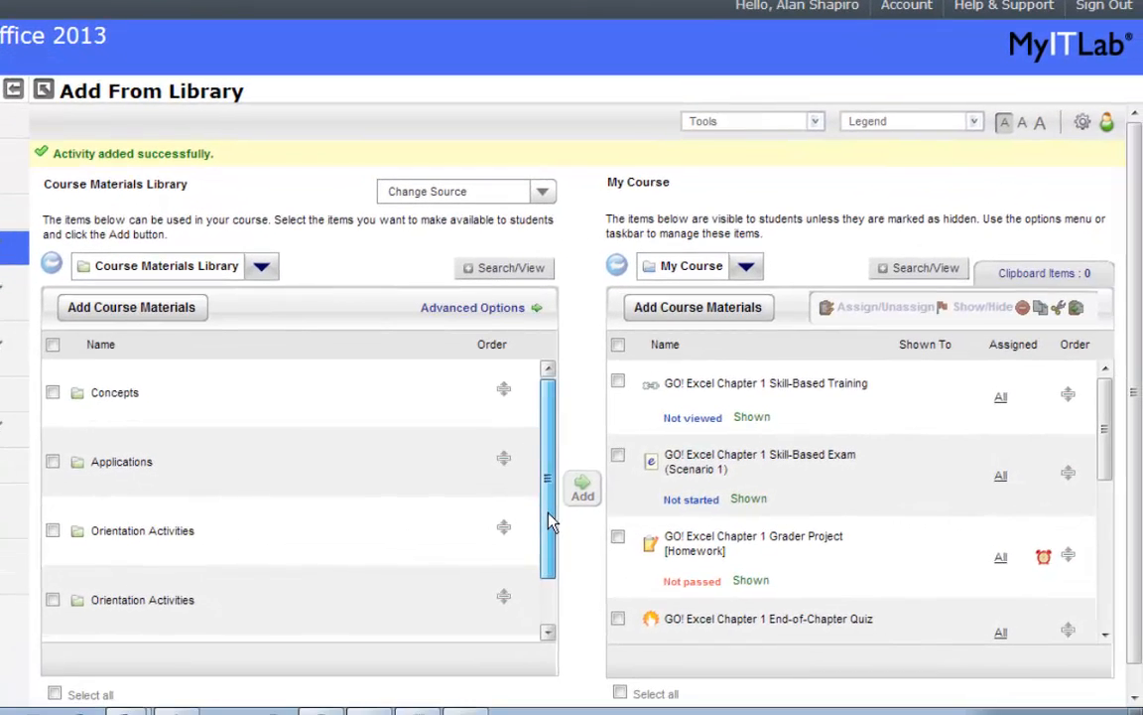
- Add the Demo Project 2 activity from the Course Materials Library to My Course without setting scheduling options
{"action": "left_click_drag", "start_coordinate": [631, 591], "coordinate": [631, 650]}
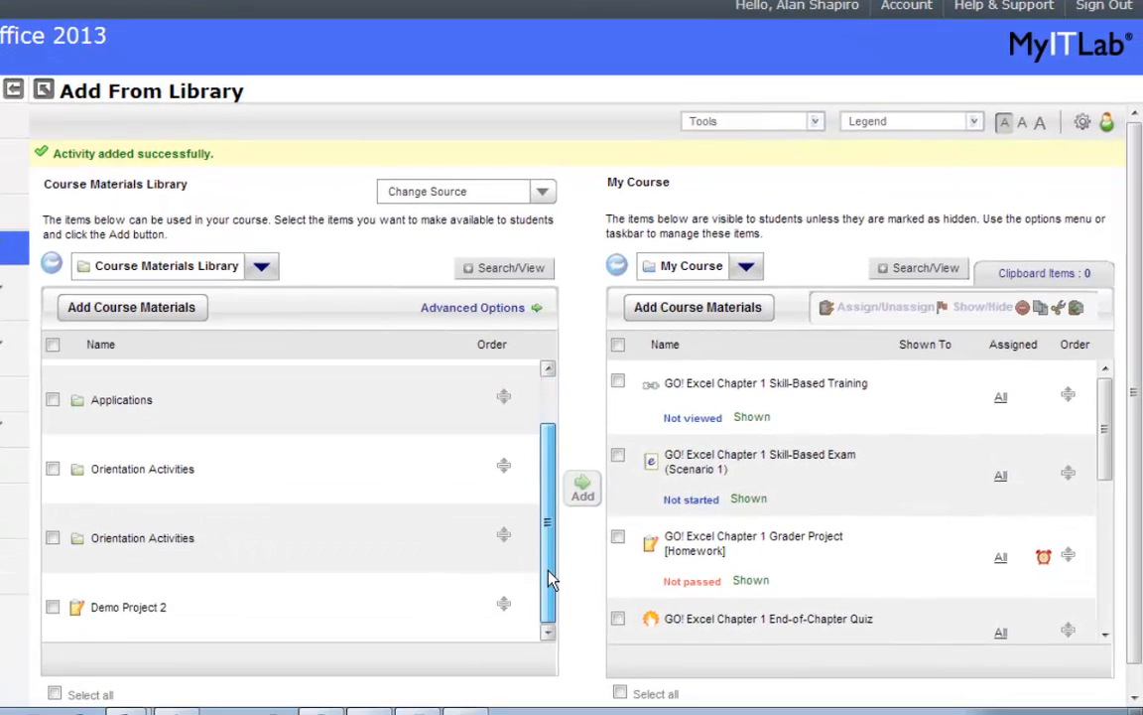
{"action": "left_click", "coordinate": [52, 607]}
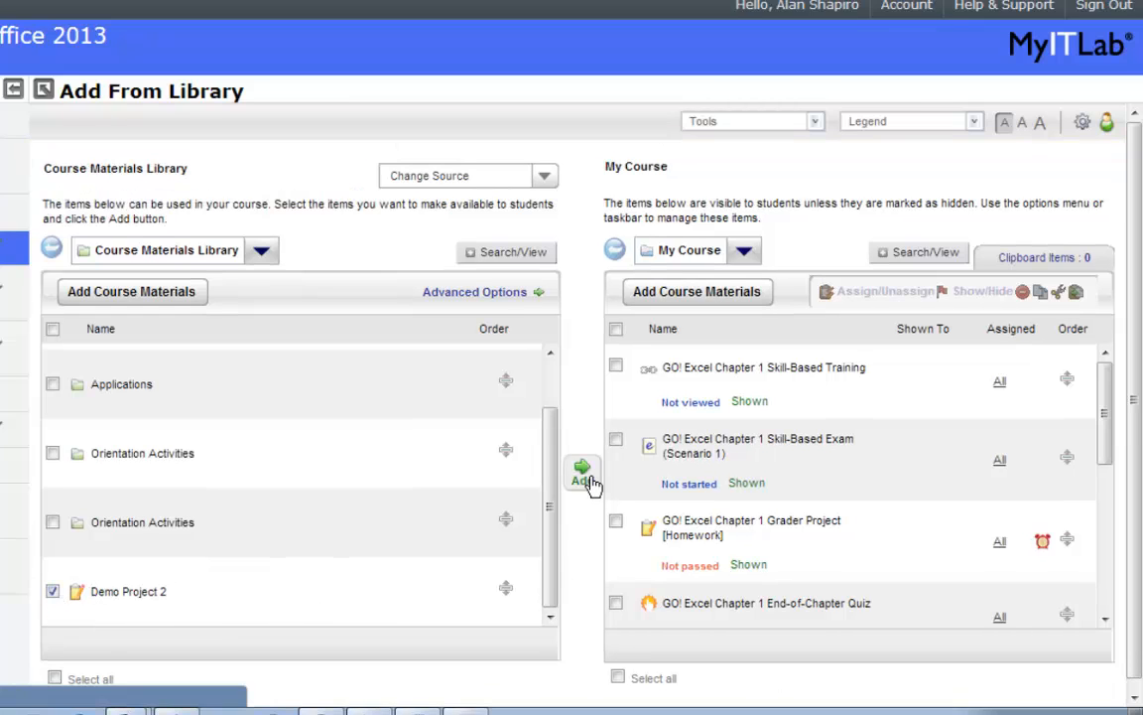
{"action": "left_click", "coordinate": [586, 478]}
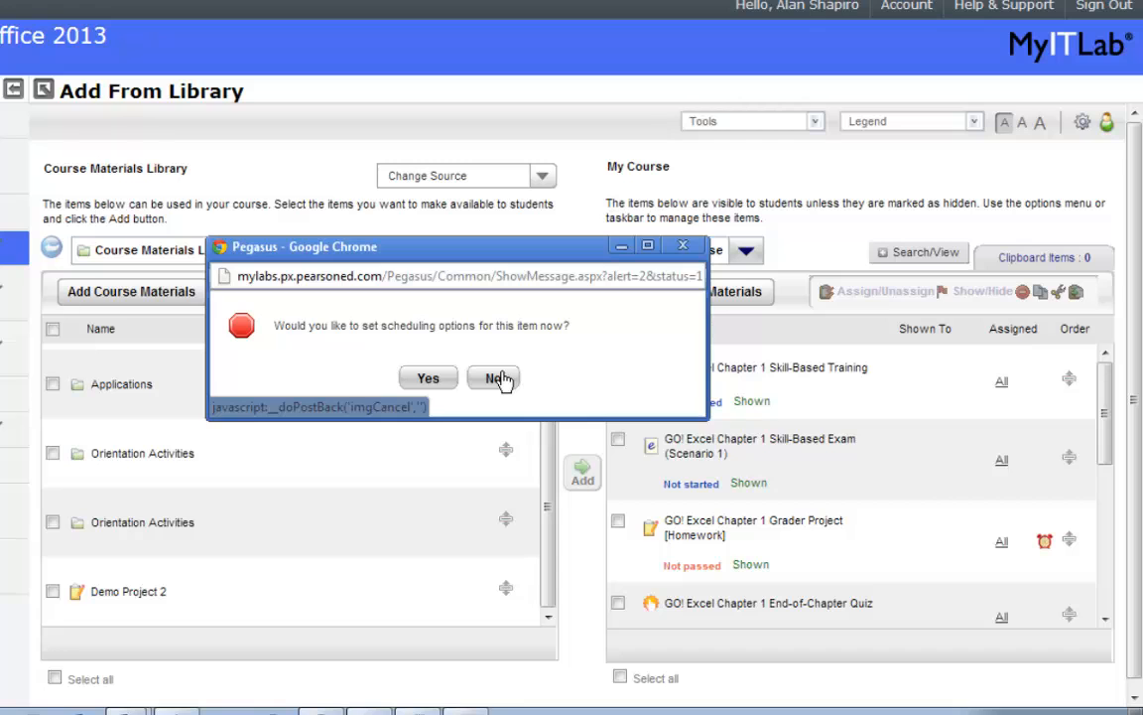
{"action": "left_click", "coordinate": [501, 378]}
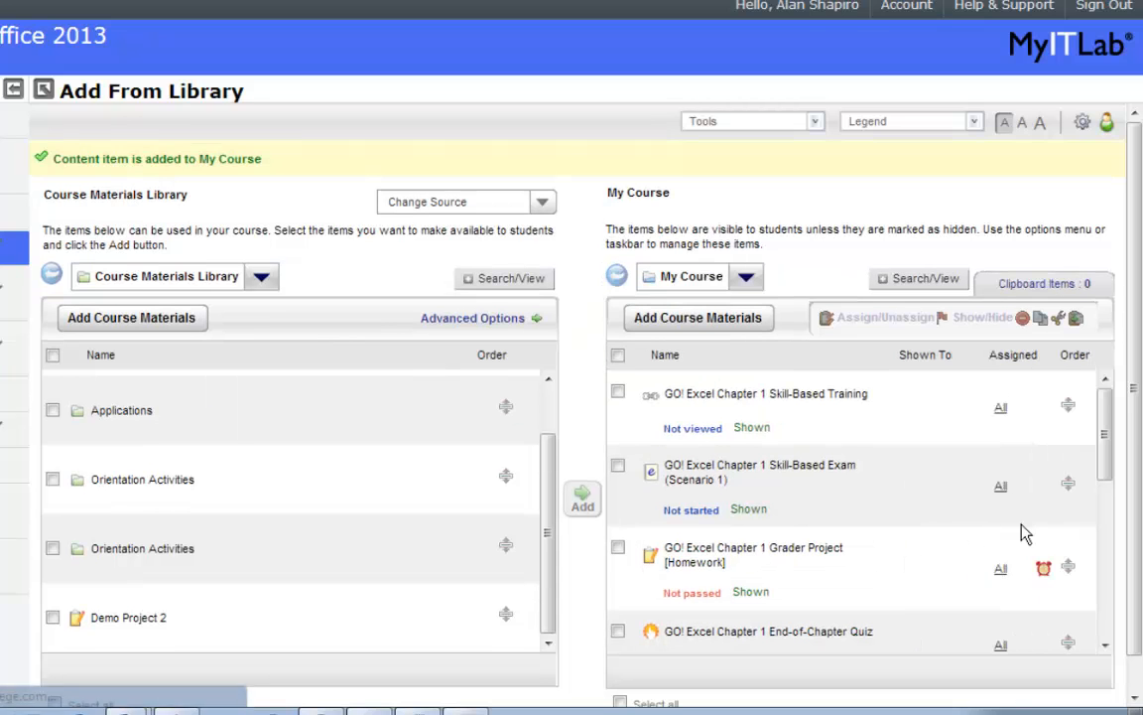
- Open Demo Project 2 from My Course to preview its student instructions, and close the preview
{"action": "left_click_drag", "start_coordinate": [1113, 457], "coordinate": [1114, 628]}
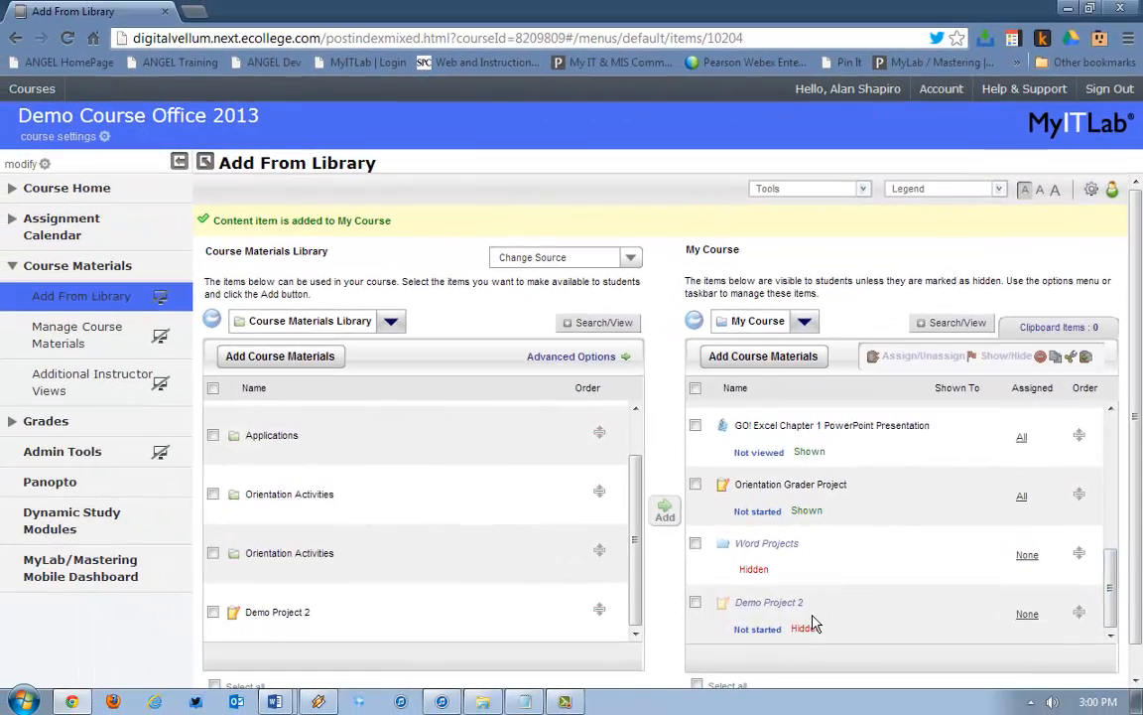
{"action": "mouse_move", "coordinate": [709, 608]}
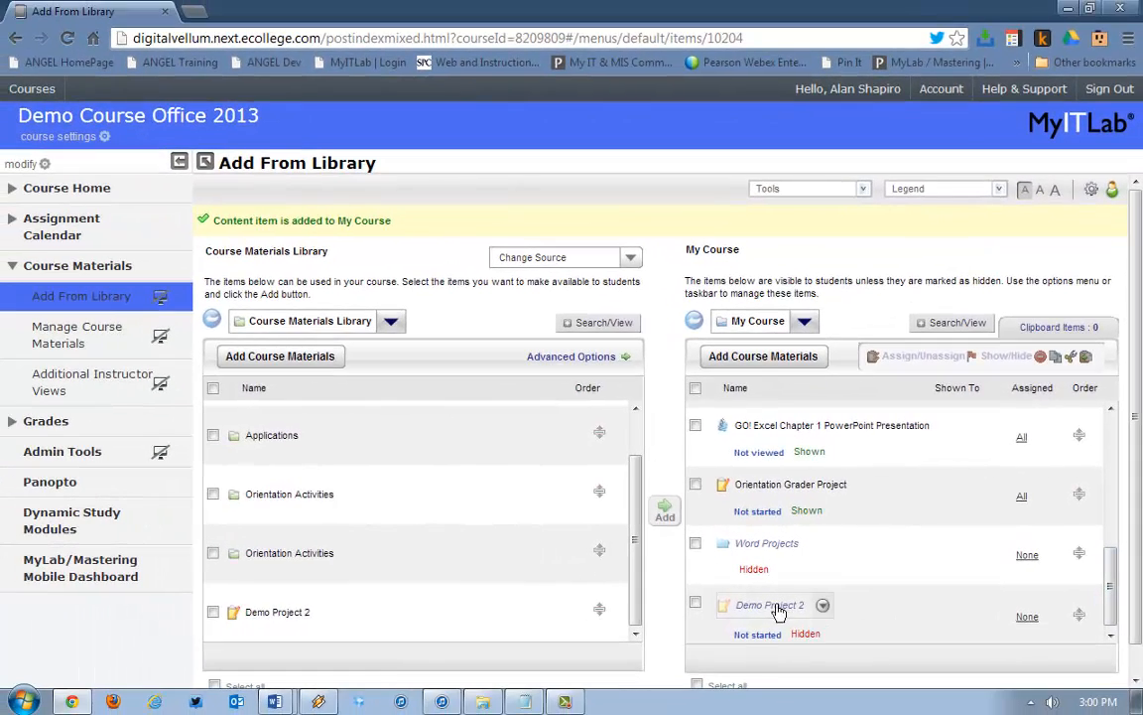
{"action": "left_click", "coordinate": [774, 608]}
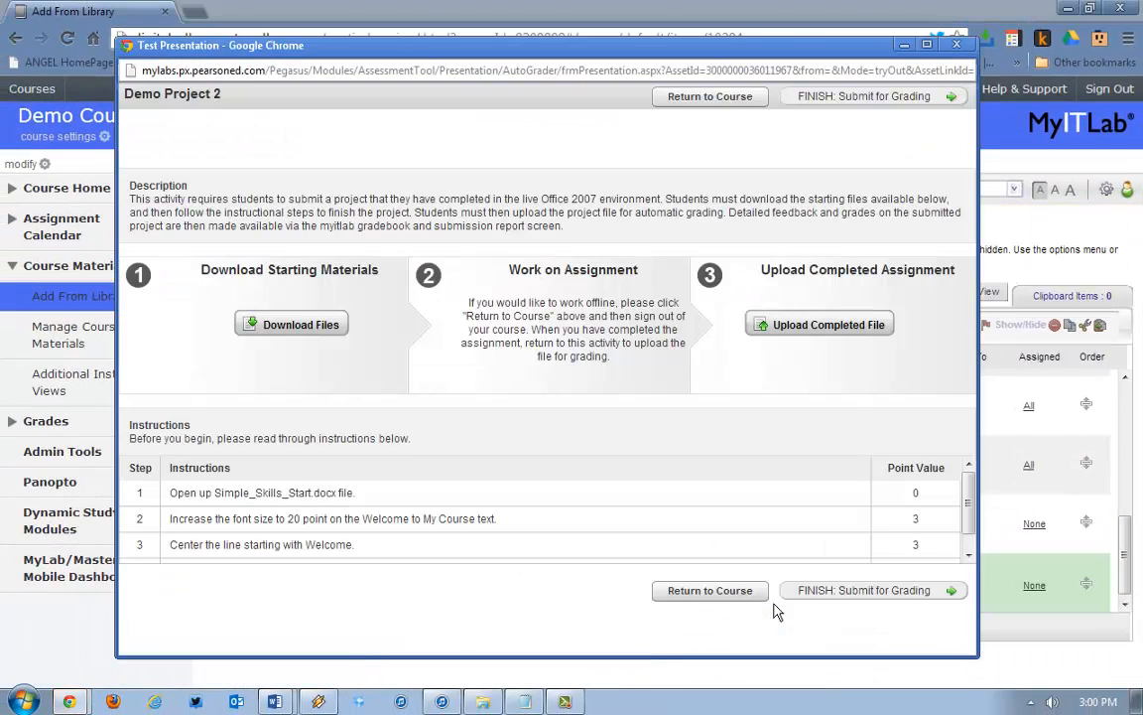
{"action": "mouse_move", "coordinate": [965, 505]}
{"action": "left_mouse_down"}
{"action": "mouse_move", "coordinate": [968, 539]}
{"action": "mouse_move", "coordinate": [969, 482]}
{"action": "left_mouse_up"}
{"action": "left_click", "coordinate": [957, 45]}
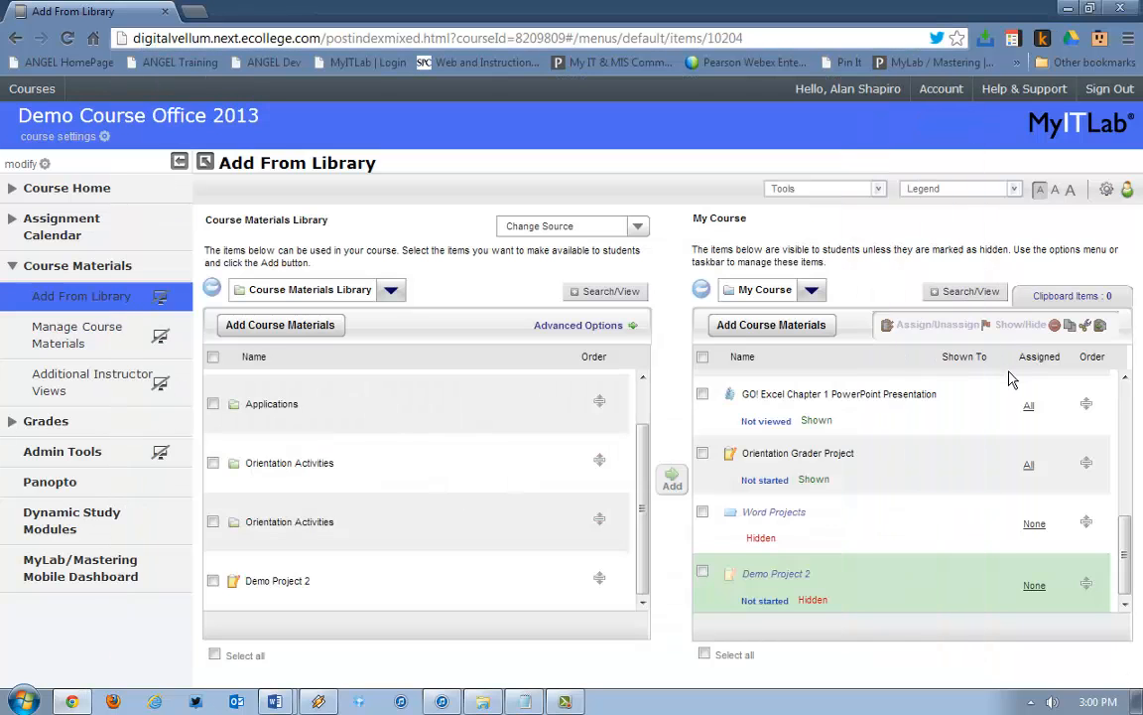